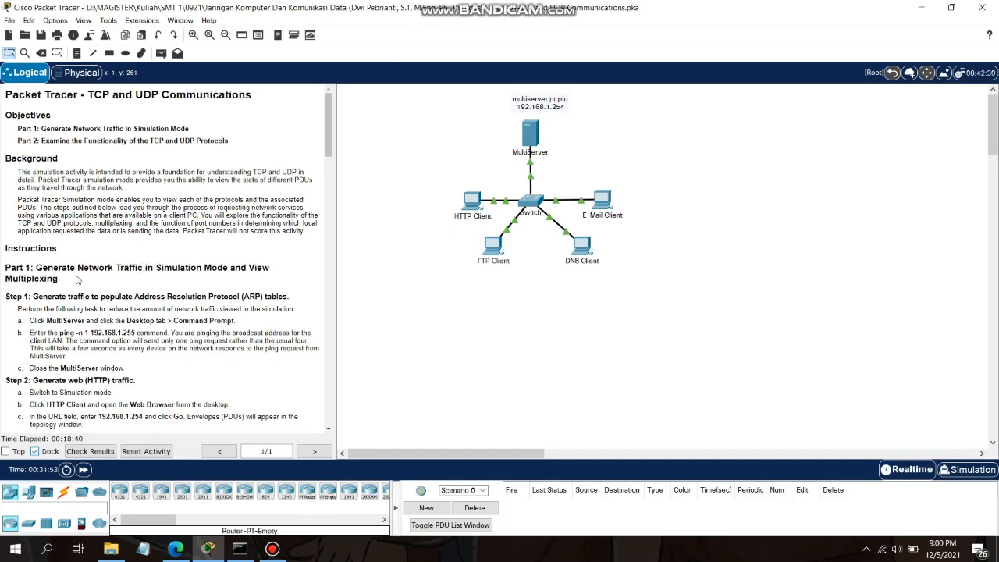
Run ping -n 1 192.168.1.255 in MultiServer's Command Prompt to populate the ARP tables.
scroll(75, 279, down, 1)
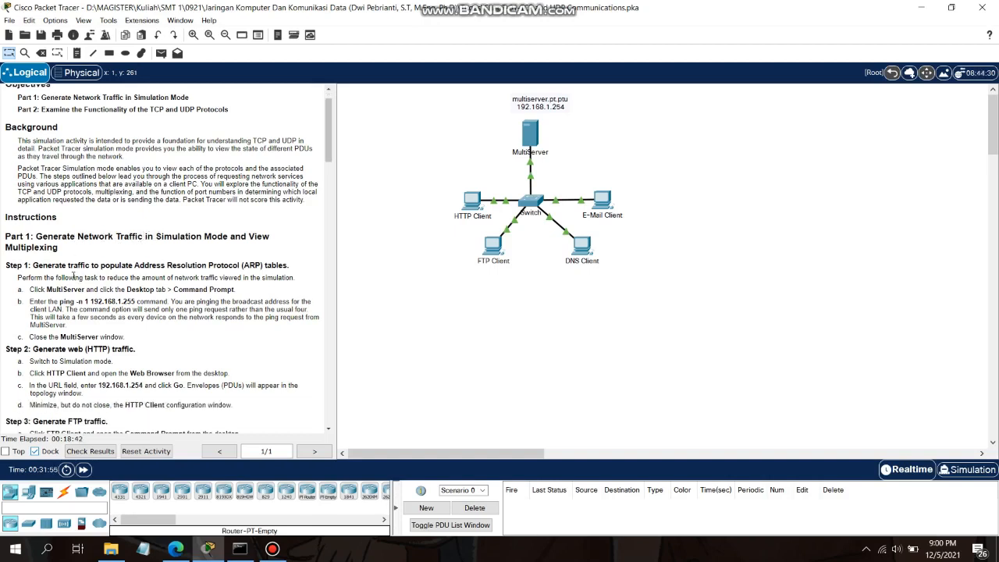
scroll(30, 300, down, 1)
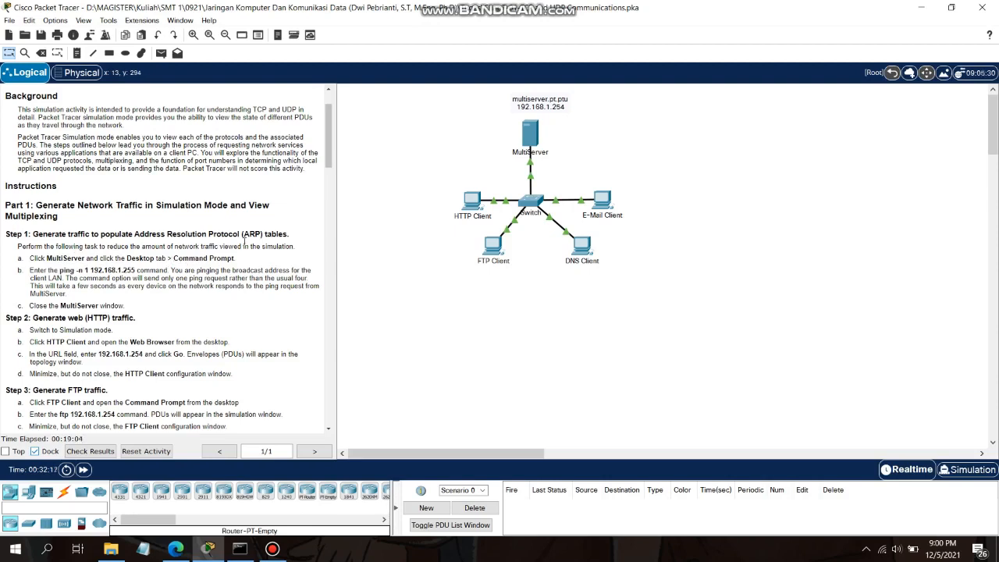
click(532, 142)
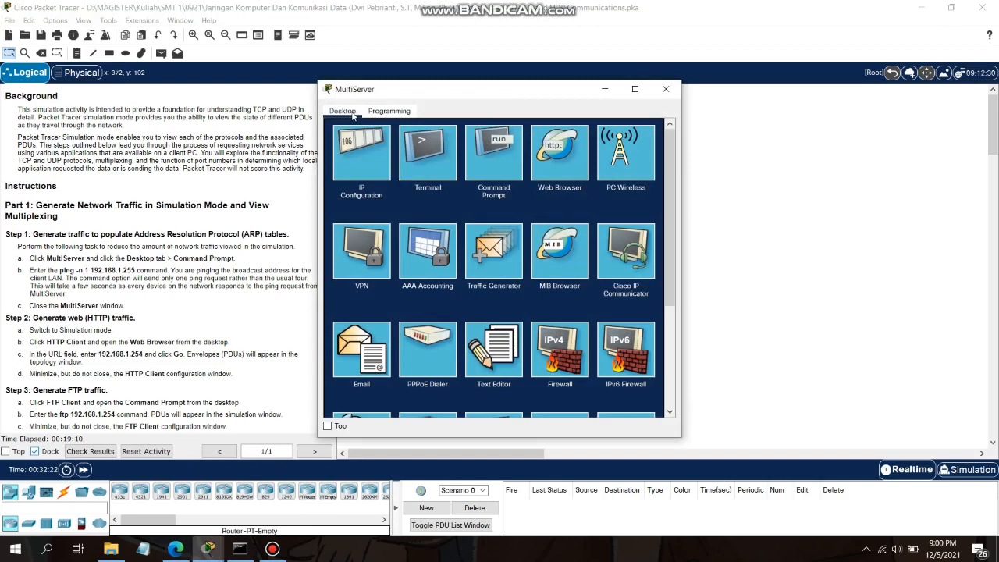
click(498, 159)
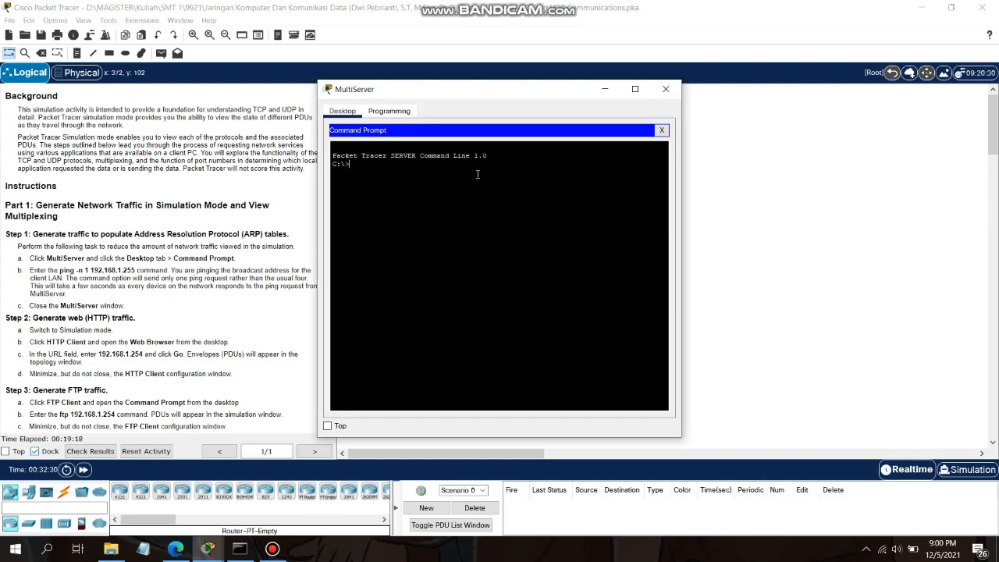
text(pi)
text(ng -n 1 192.168.1.255)
key(Return)
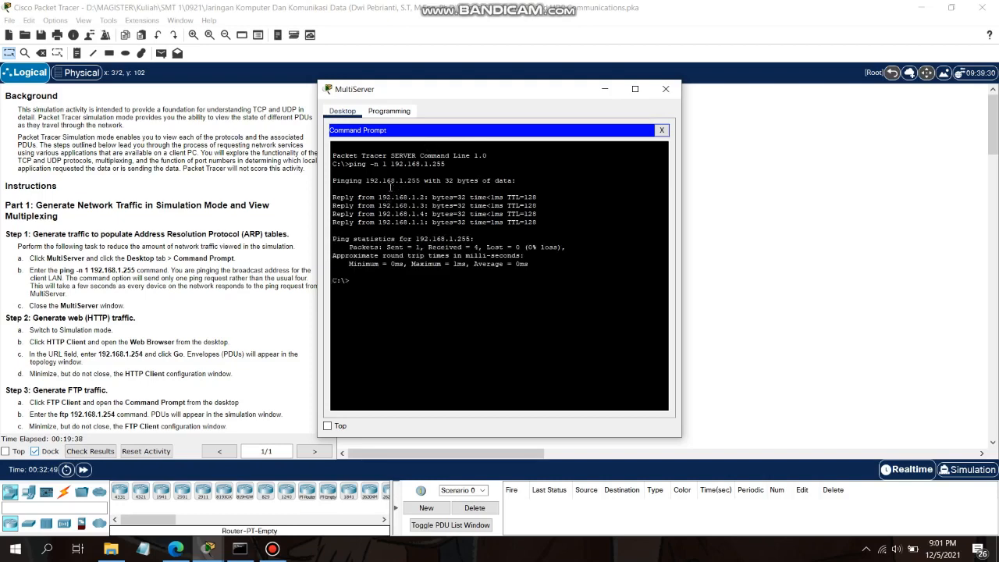
Compare the addresses in the ping replies with the clients in the topology, and close the MultiServer window.
drag(449, 91, 212, 89)
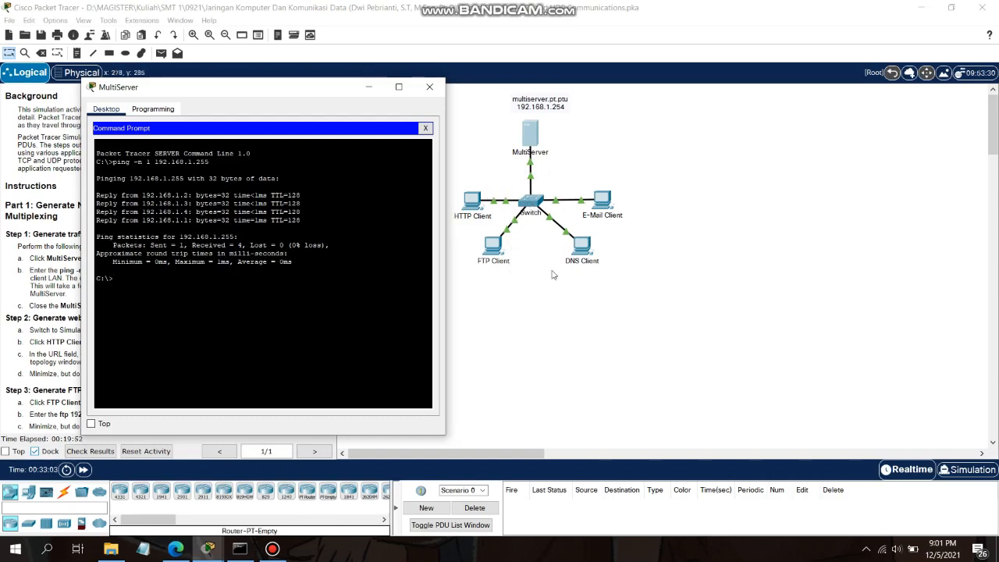
mouse_move(310, 96)
mouse_down()
mouse_move(332, 99)
mouse_move(323, 103)
mouse_up()
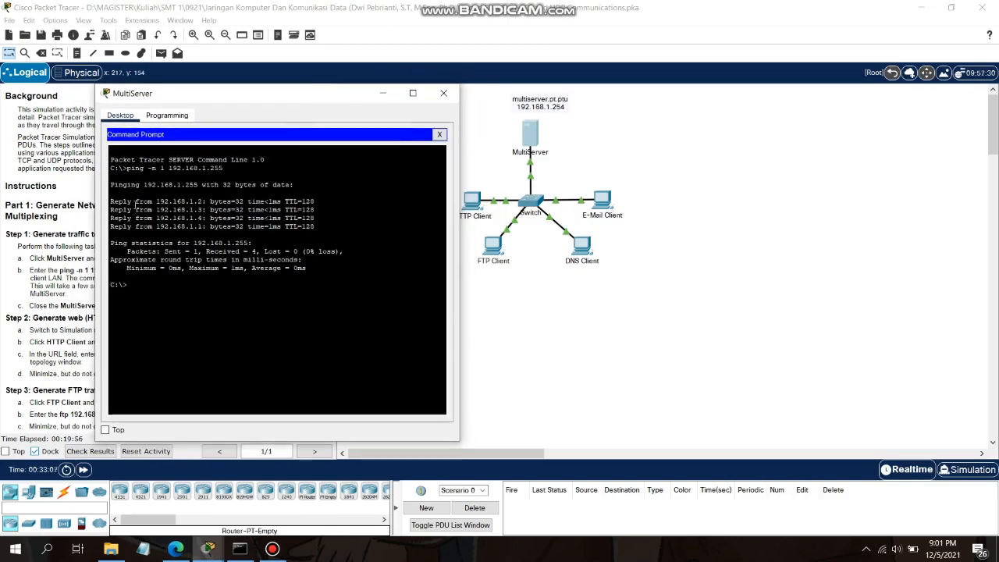
drag(244, 96, 226, 92)
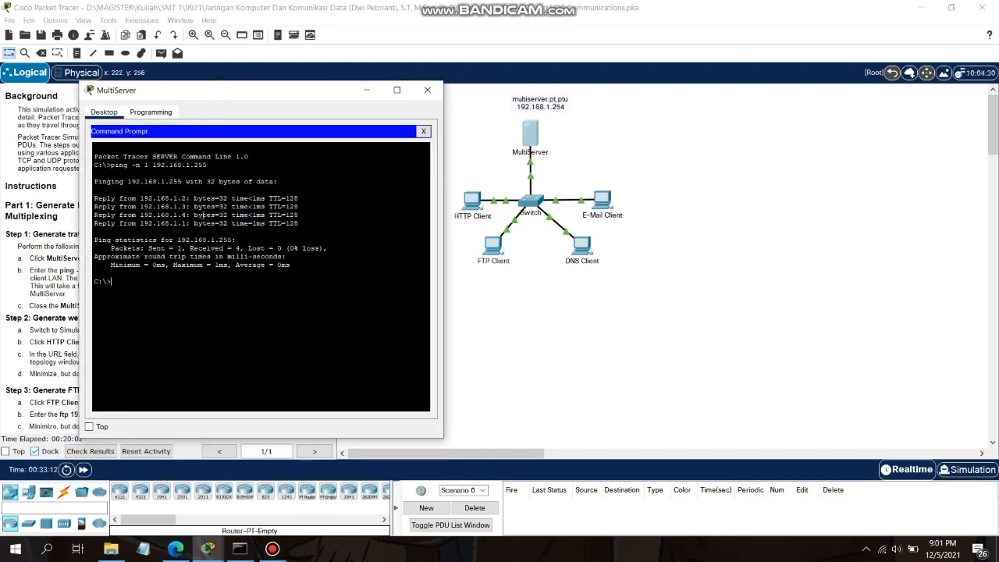
drag(161, 199, 187, 223)
drag(320, 92, 375, 104)
click(484, 103)
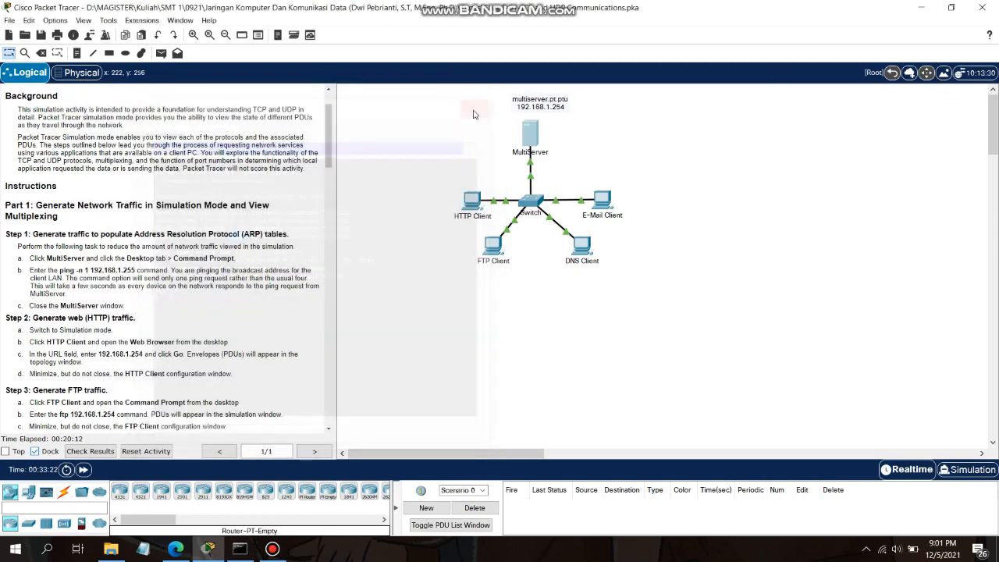
Switch the network to Simulation mode and widen the Simulation Panel so the event list's Type column fits.
scroll(218, 257, down, 1)
scroll(218, 257, down, 1)
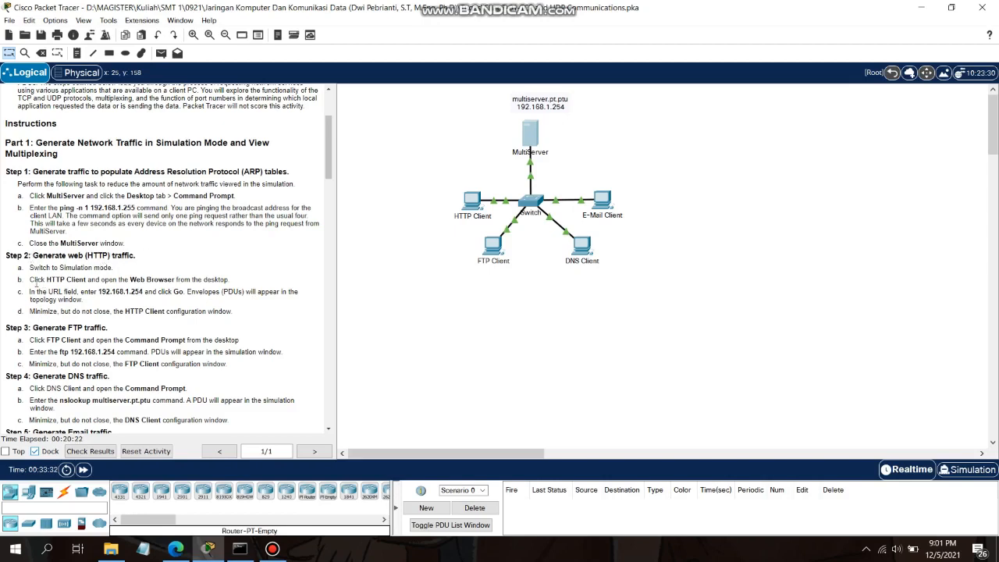
scroll(33, 279, down, 1)
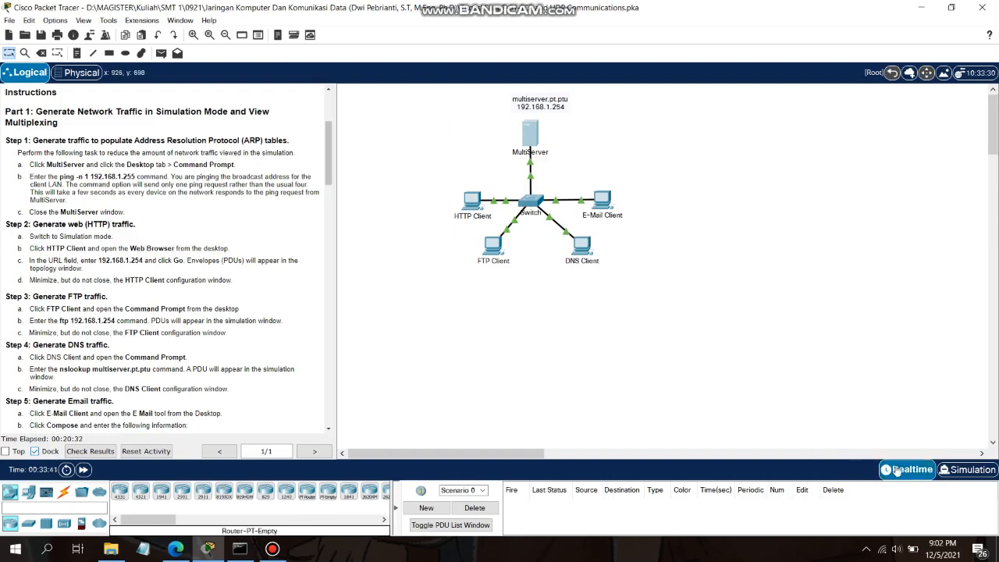
click(959, 472)
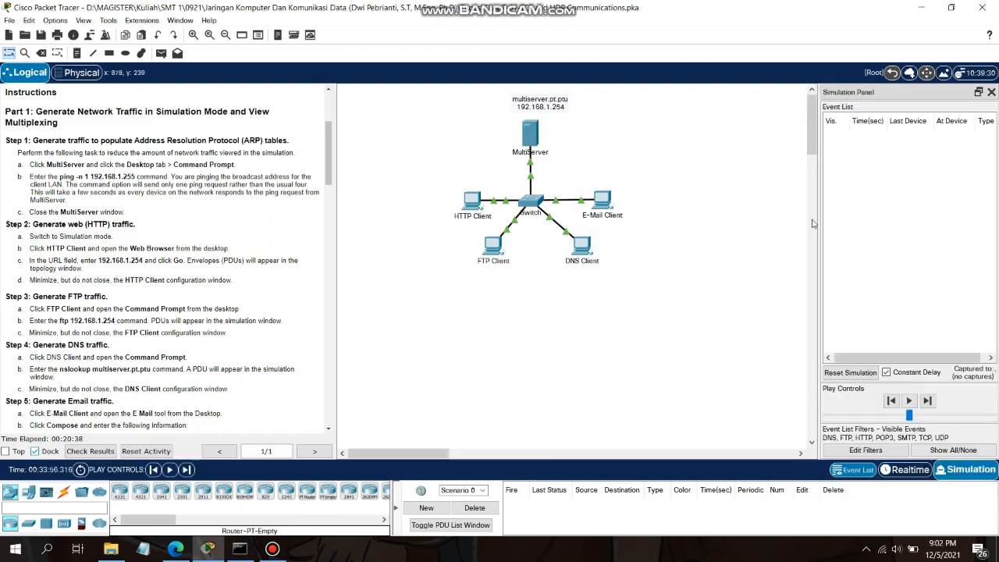
drag(816, 222, 743, 212)
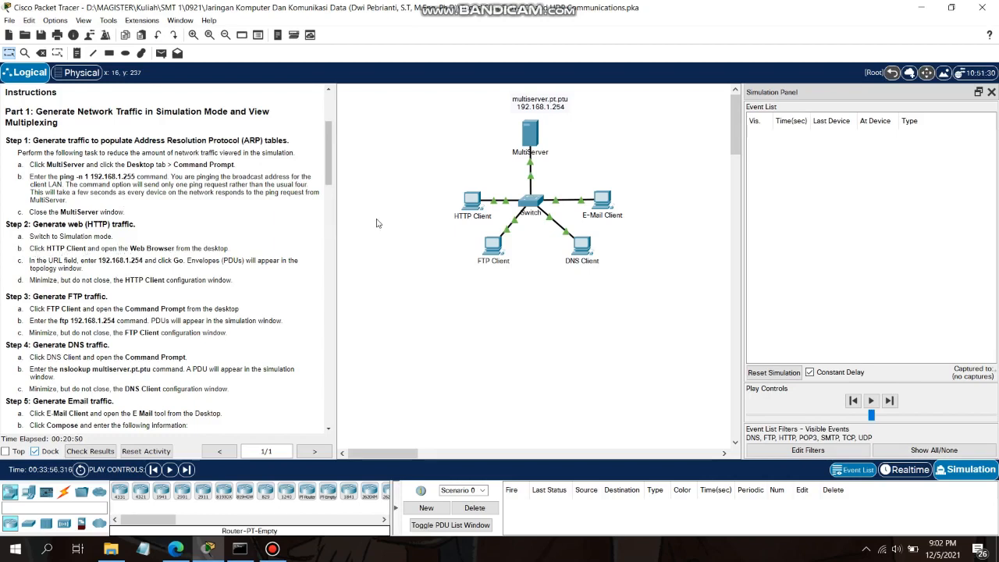
Request 192.168.1.254 in the HTTP Client's Web Browser and minimize the client window without closing it.
click(472, 202)
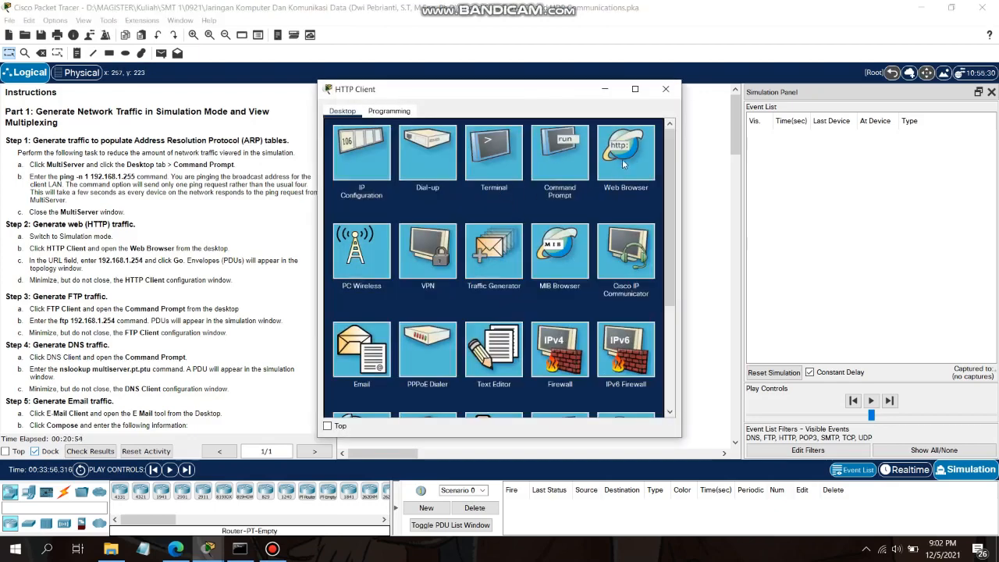
click(618, 161)
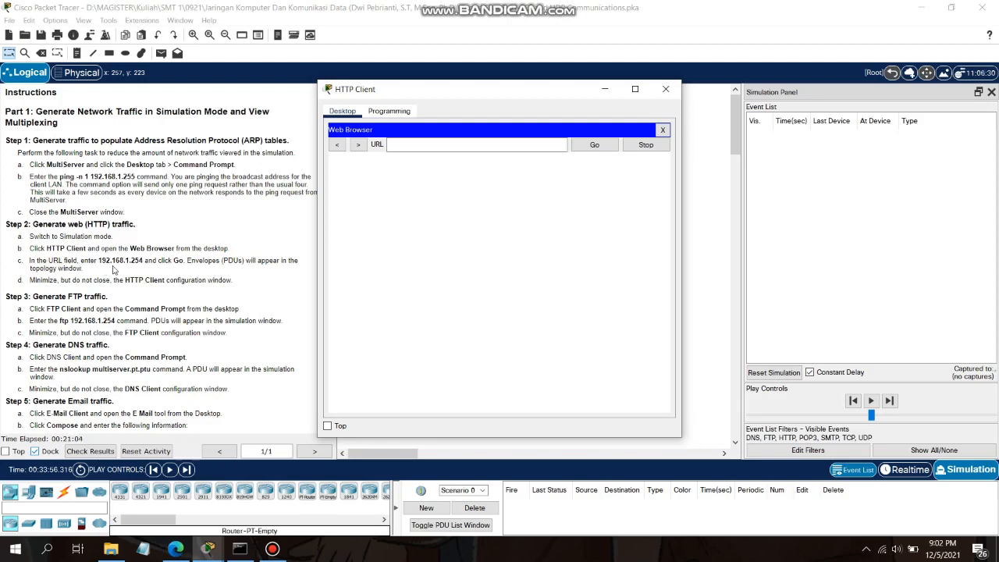
click(413, 147)
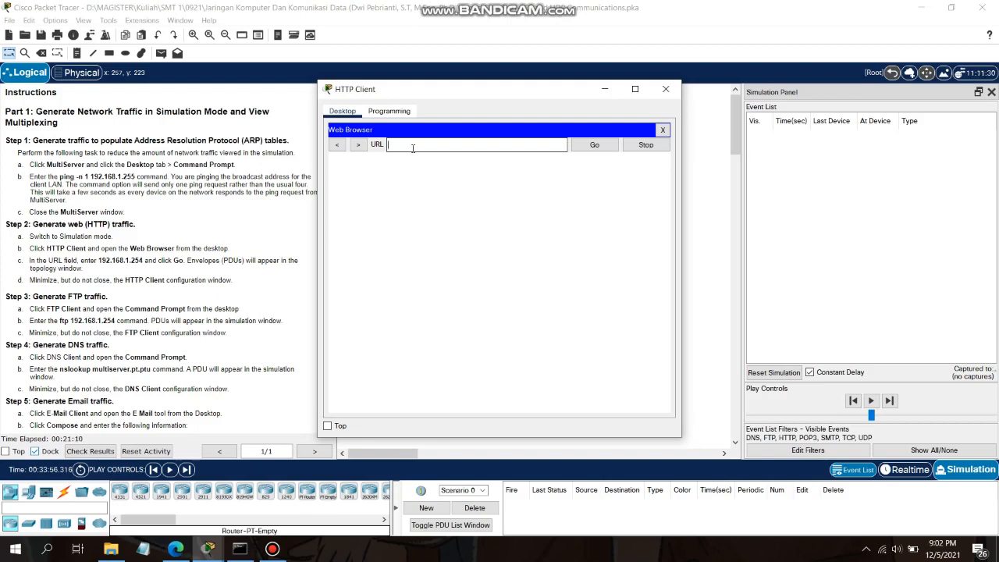
text(192.168.1.254)
click(593, 147)
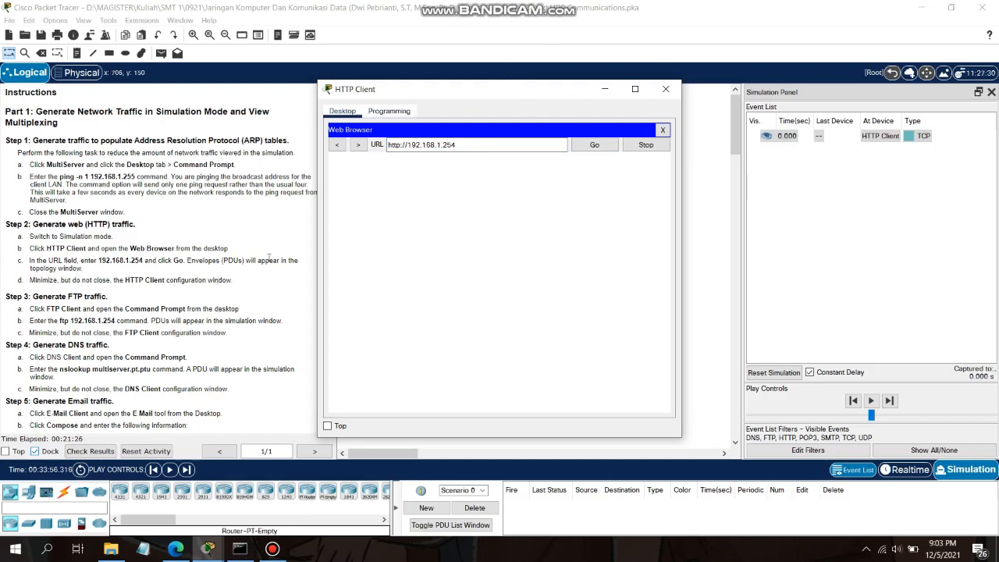
drag(566, 95, 546, 105)
click(586, 98)
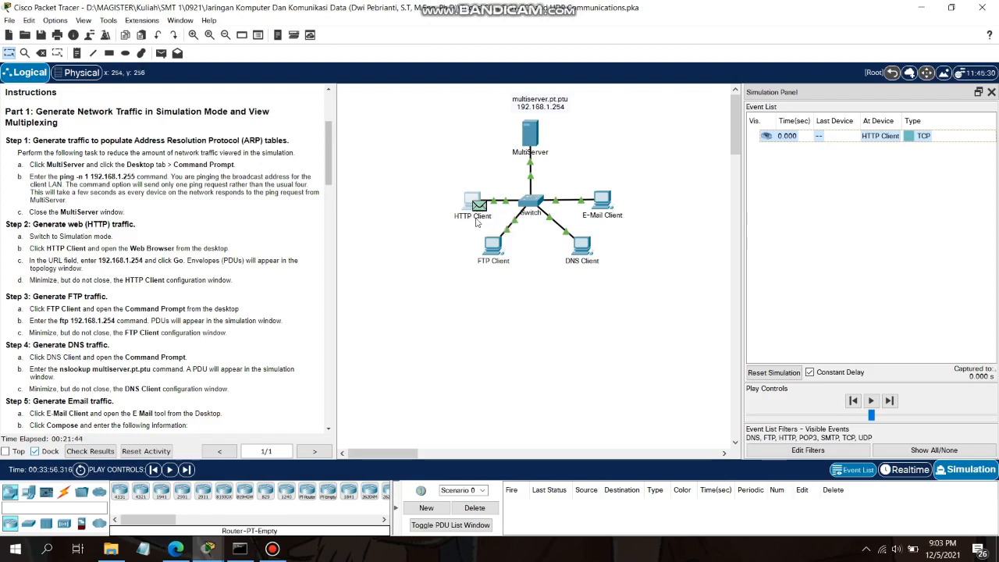
Run ftp 192.168.1.254 in the FTP Client's Command Prompt and minimize the client window without closing it.
scroll(165, 300, down, 1)
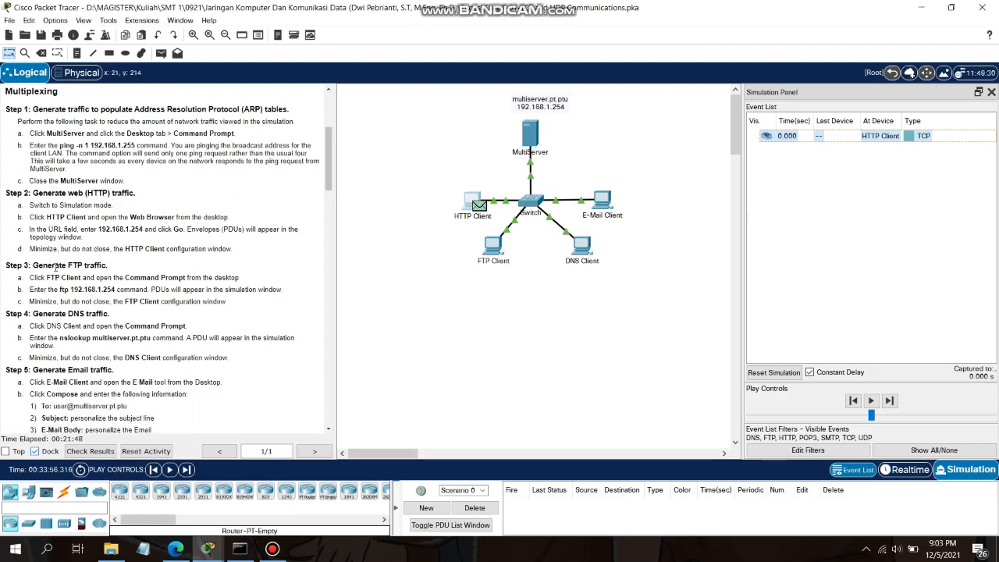
scroll(53, 289, down, 1)
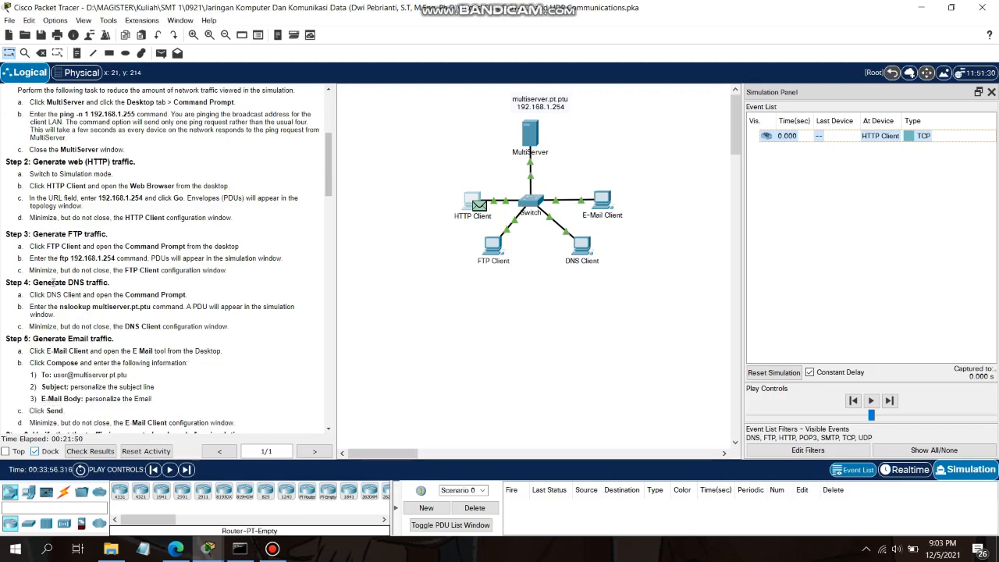
scroll(49, 260, down, 1)
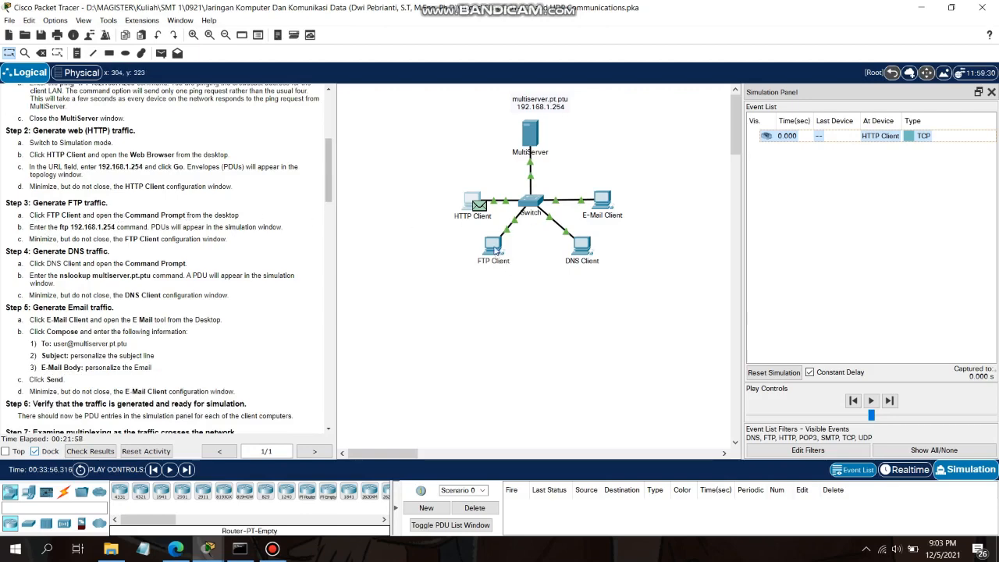
click(496, 250)
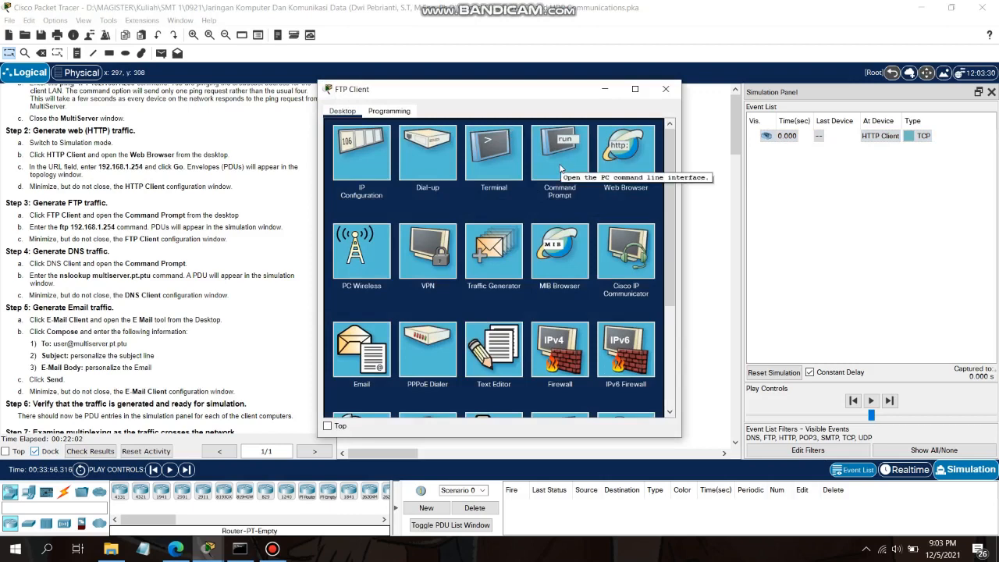
click(560, 168)
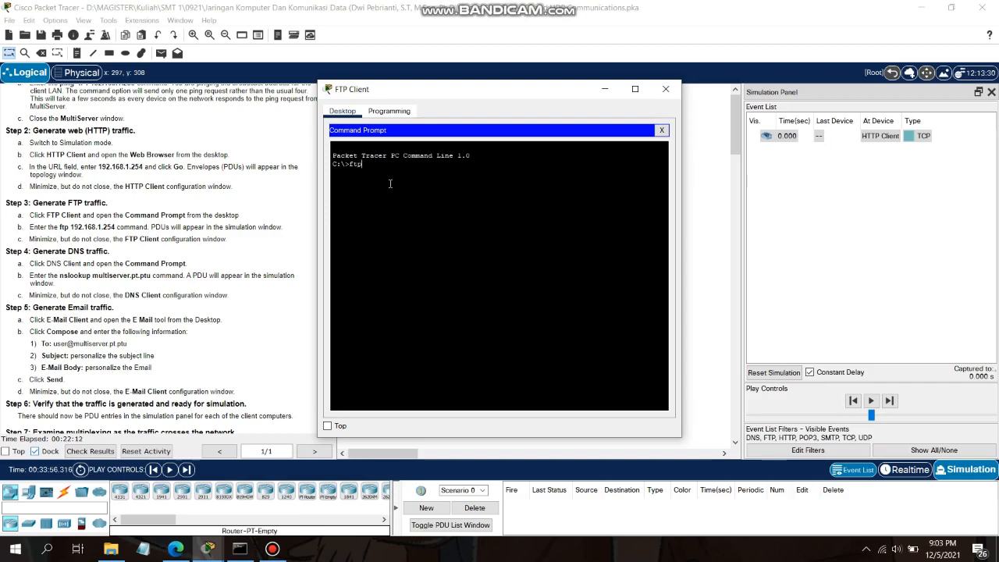
text(192.168.1.254)
key(Return)
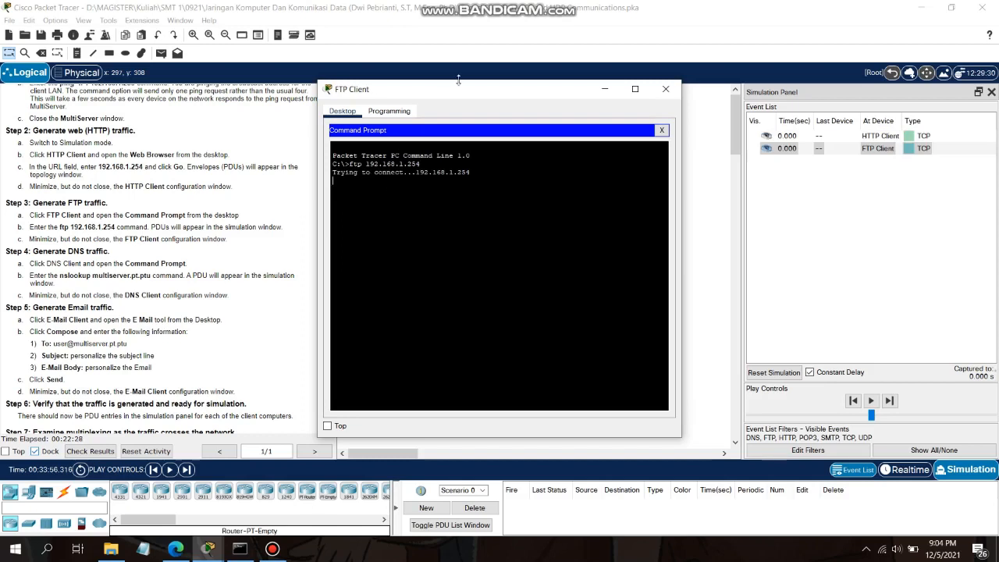
click(606, 91)
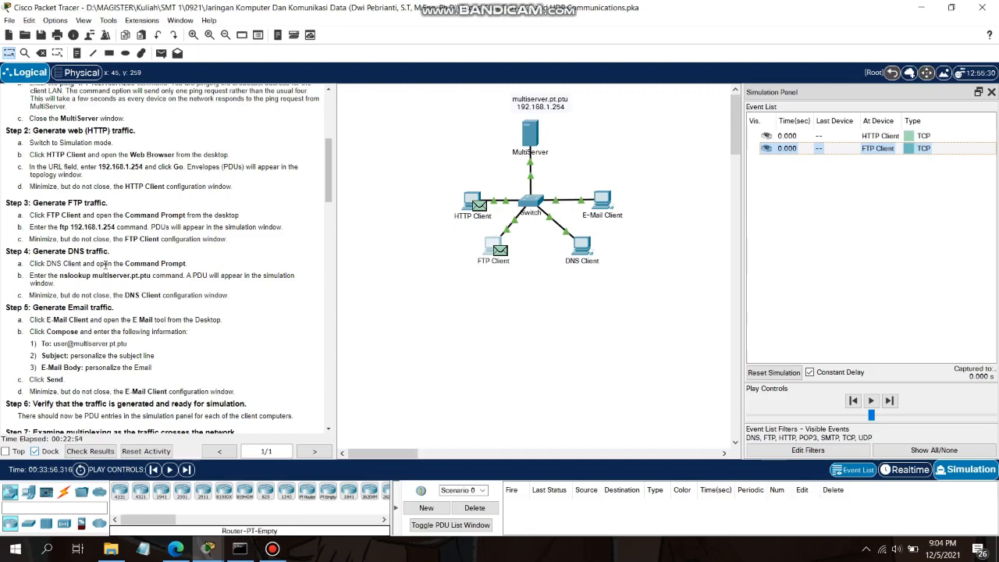
Run nslookup multiserver.pt.ptu in the DNS Client's Command Prompt and minimize the client window without closing it.
click(586, 248)
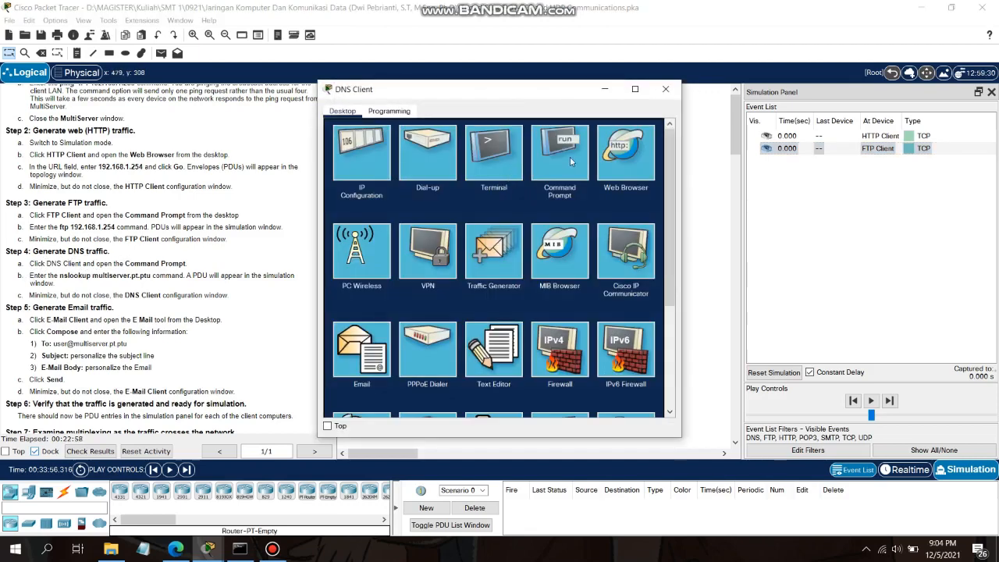
click(569, 156)
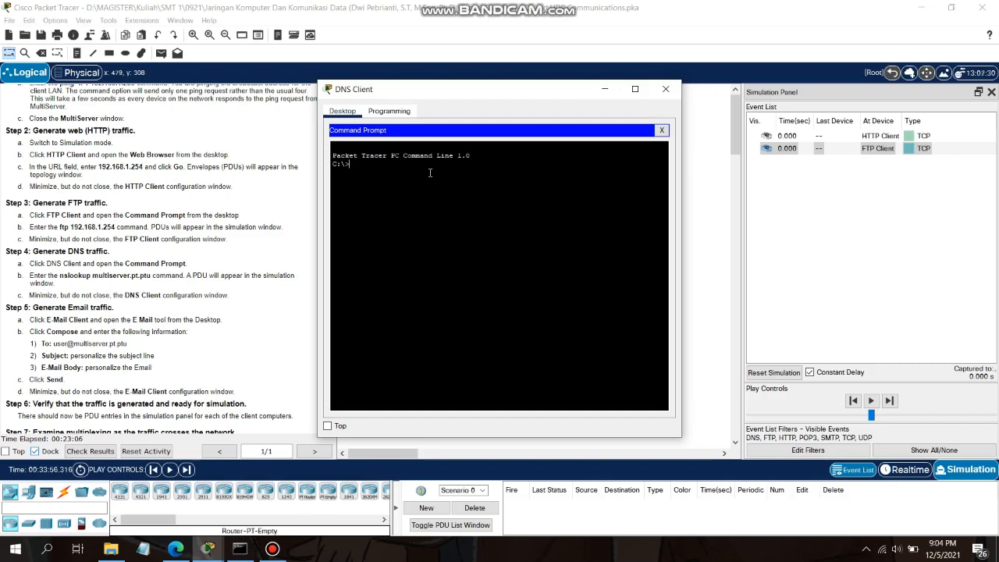
text(nslookup multiserver.pt.ptu)
key(Return)
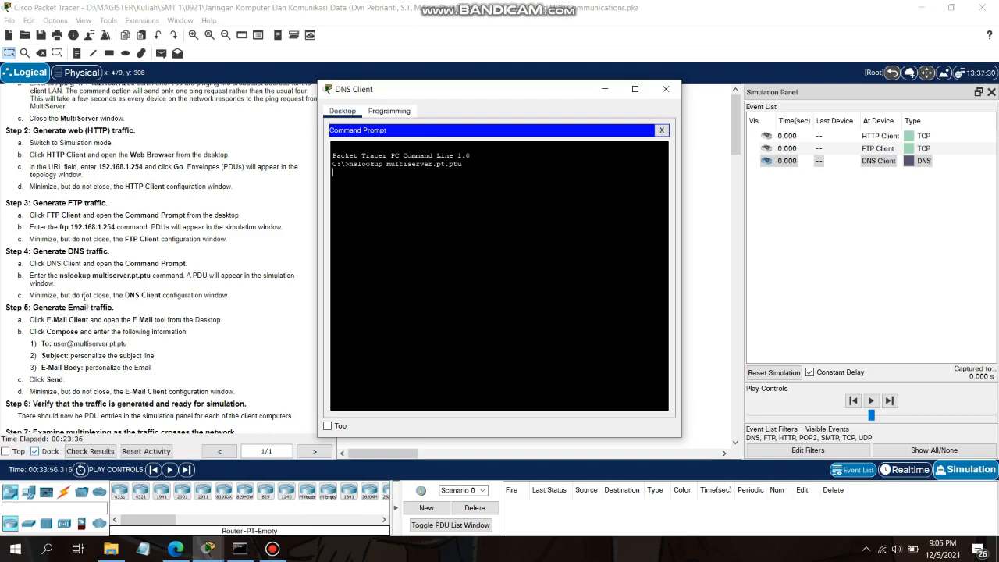
click(604, 89)
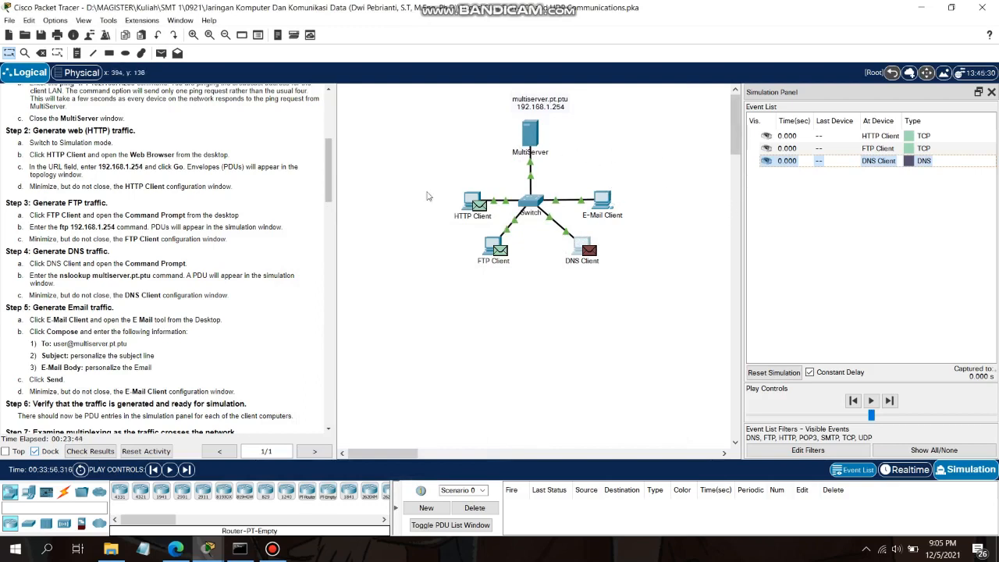
Compose a new message in the E-Mail Client's Email tool, addressed to the multiserver recipient given in Step 5.
scroll(190, 298, down, 2)
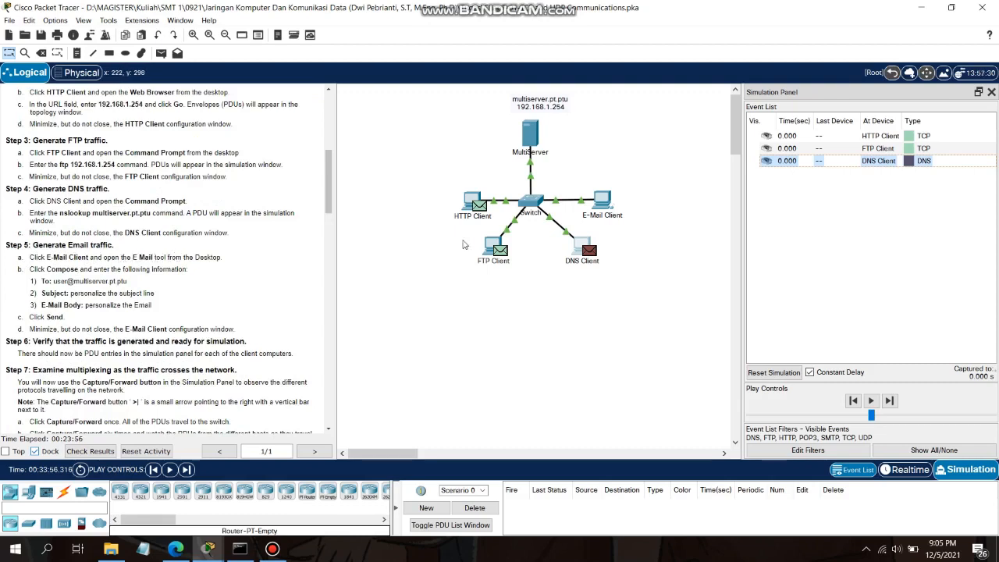
click(608, 203)
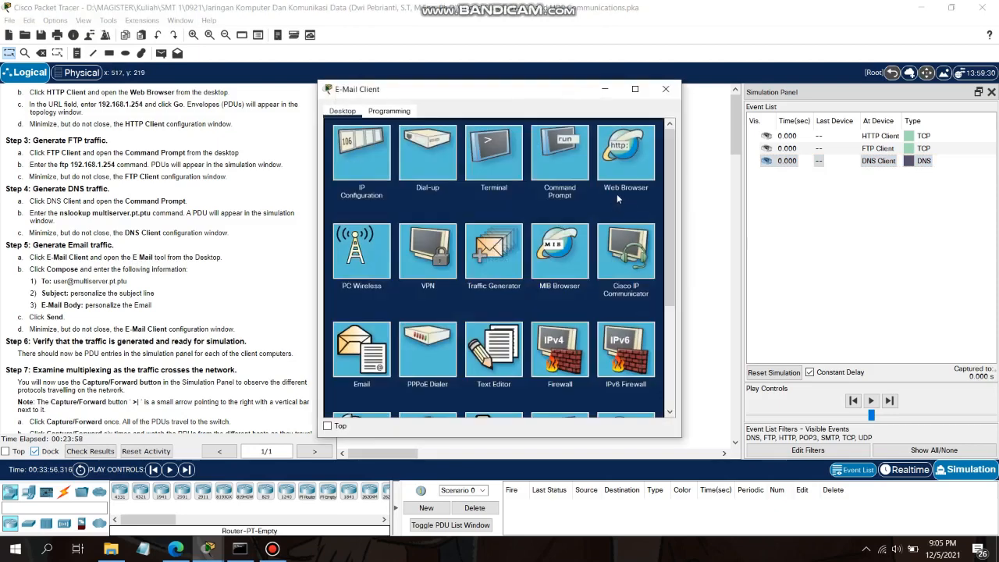
click(356, 348)
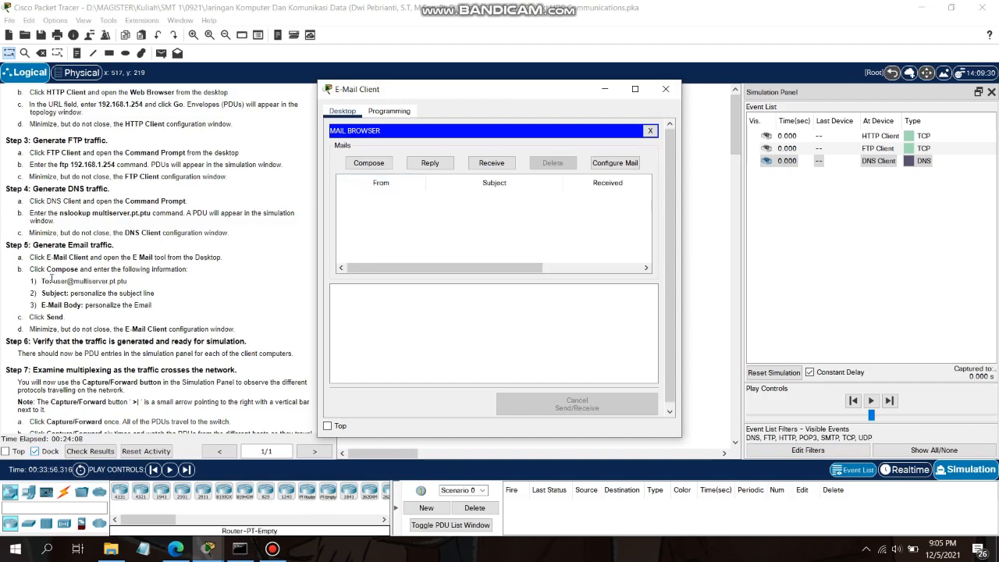
click(352, 164)
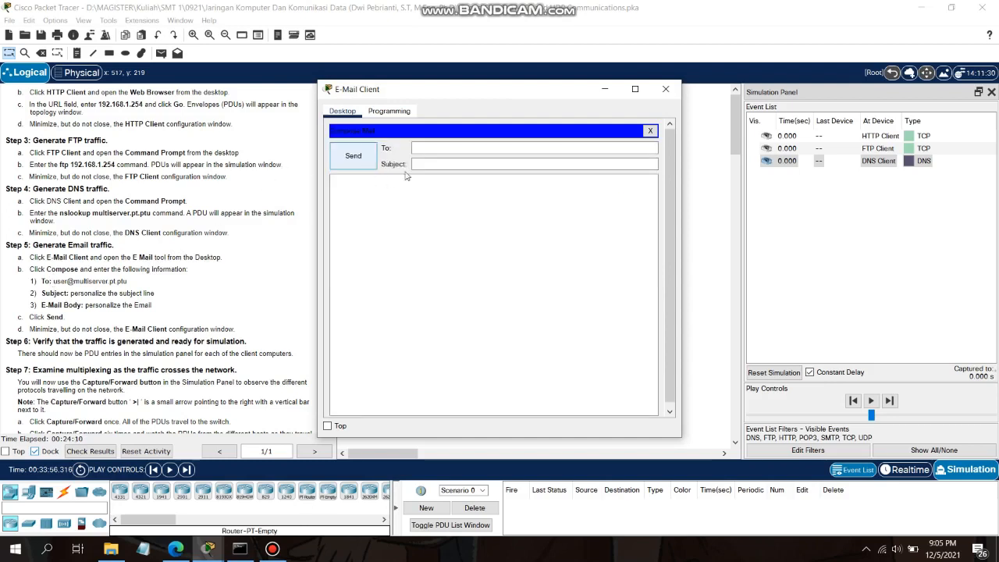
click(469, 148)
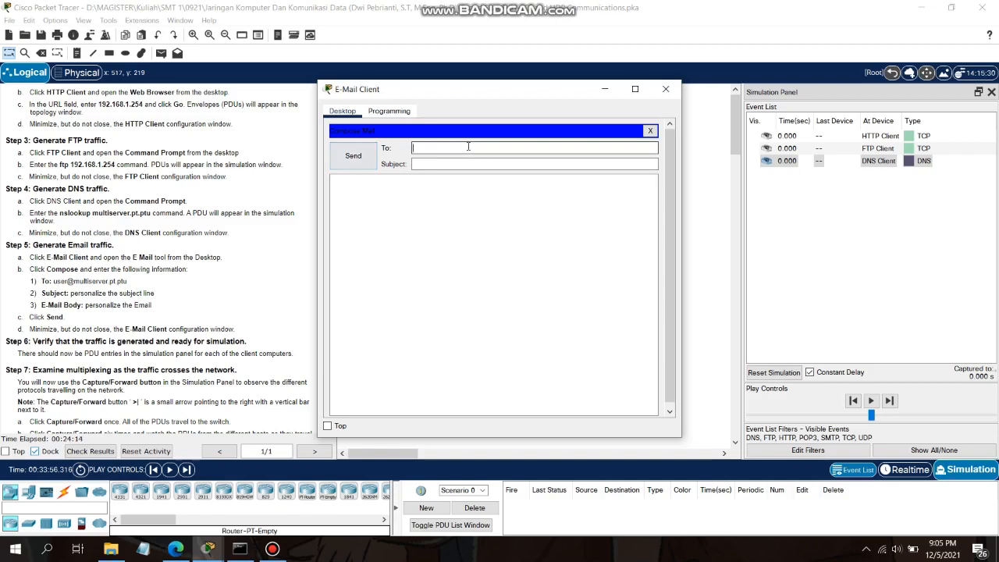
text(user@multiserver.pt.ptu)
Send the e-mail with the subject "personalize the Email" and minimize the E-Mail Client window without closing it.
click(459, 162)
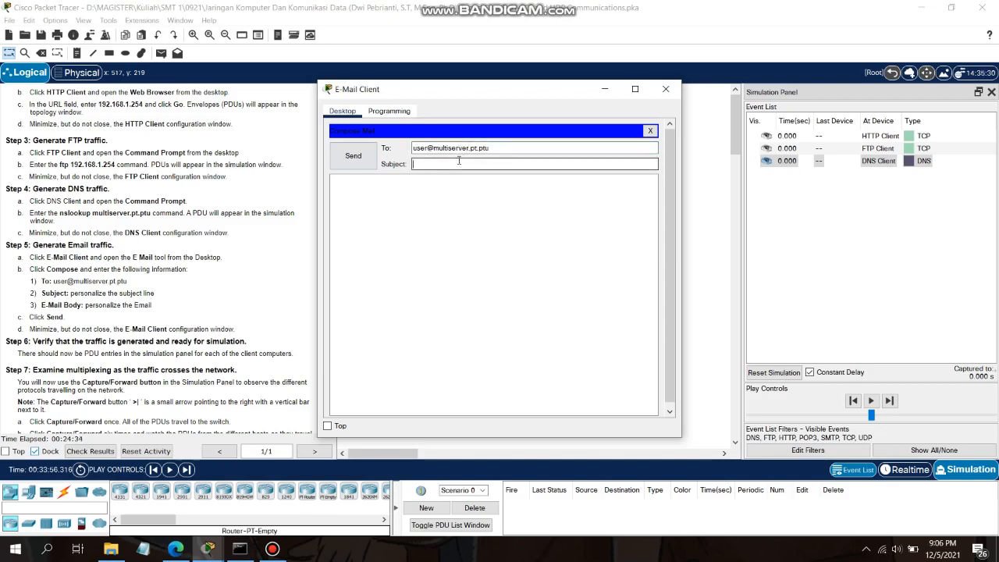
text(personalize)
text(the Email)
click(353, 155)
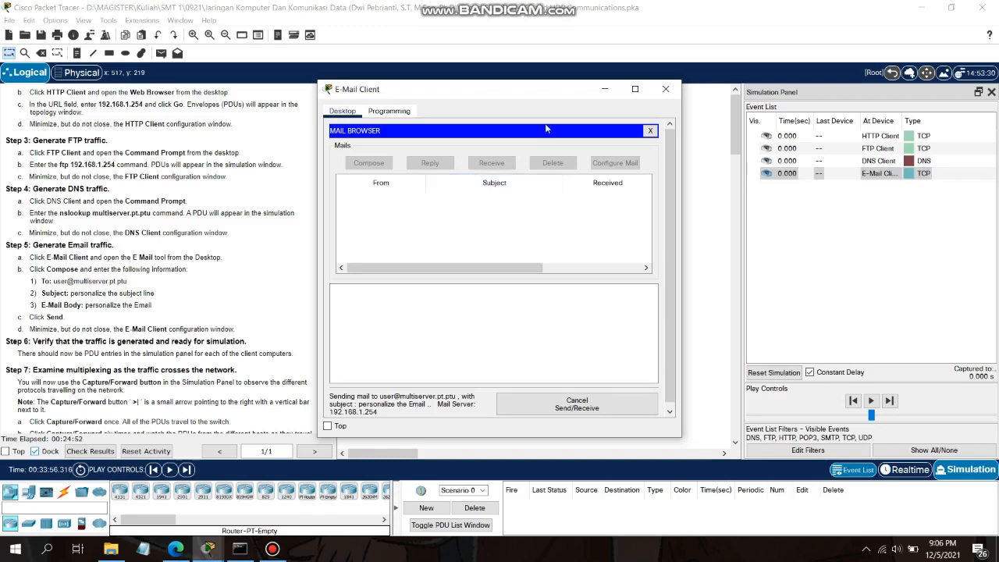
click(604, 89)
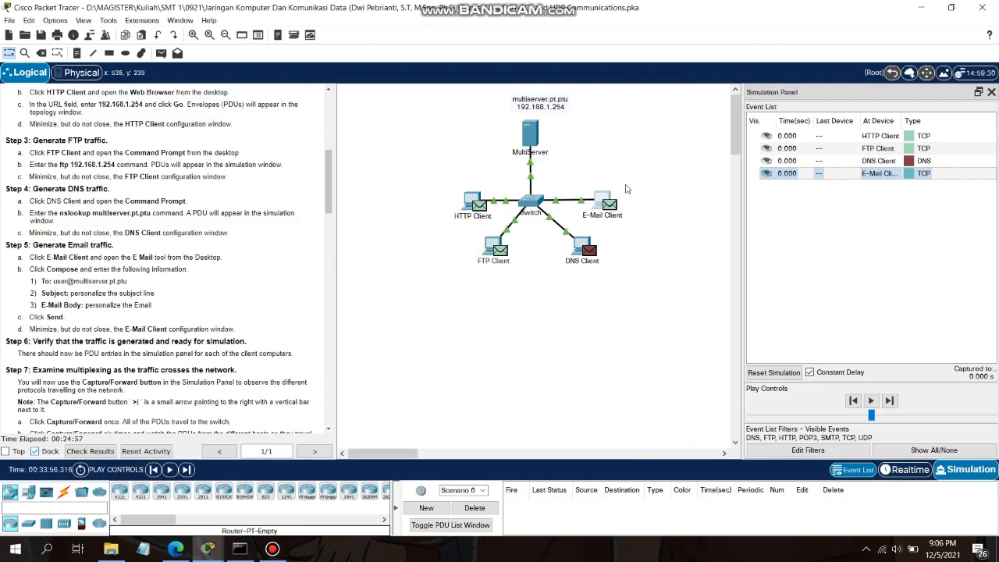
Undock the Simulation Panel as a floating window and position it beside the network topology.
drag(828, 92, 813, 92)
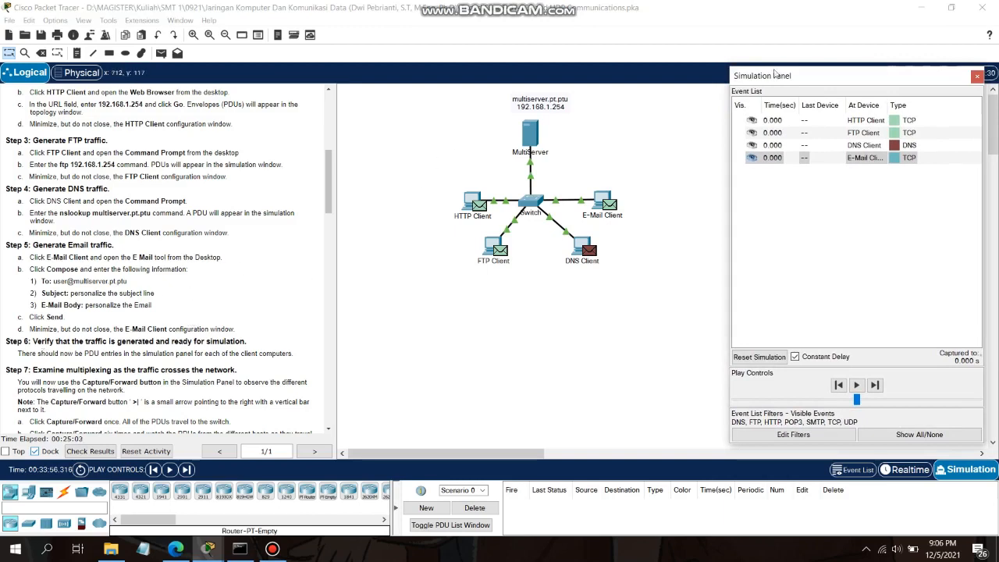
drag(802, 75, 813, 79)
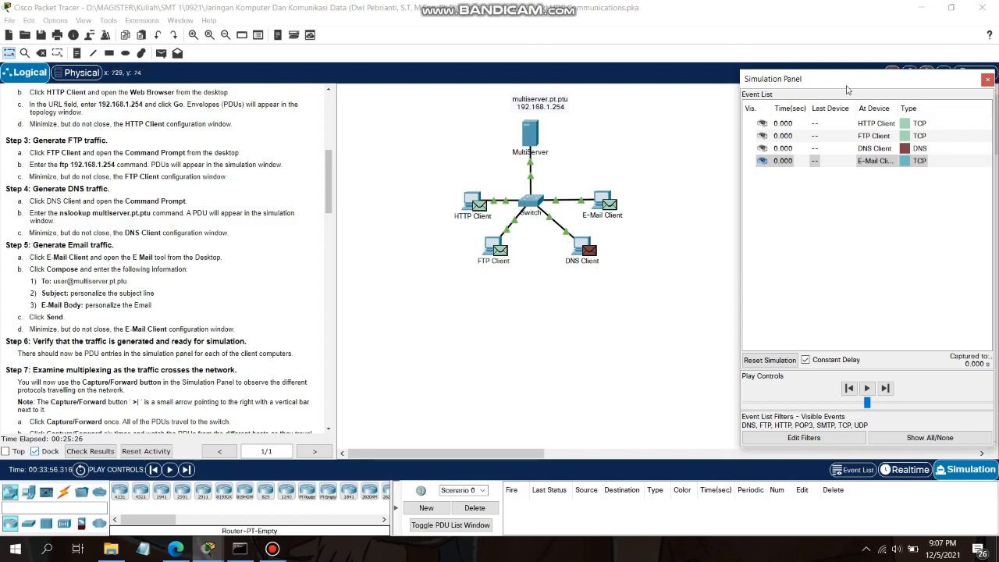
drag(848, 86, 849, 91)
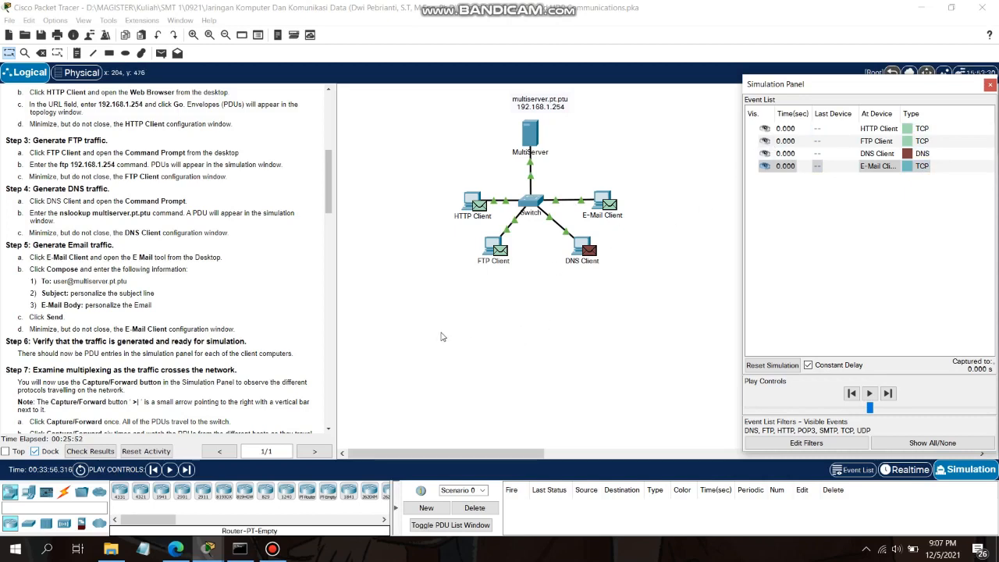
Read the Step 7 instructions and advance the simulation once with Capture/Forward to send all client PDUs to the switch.
scroll(204, 351, down, 2)
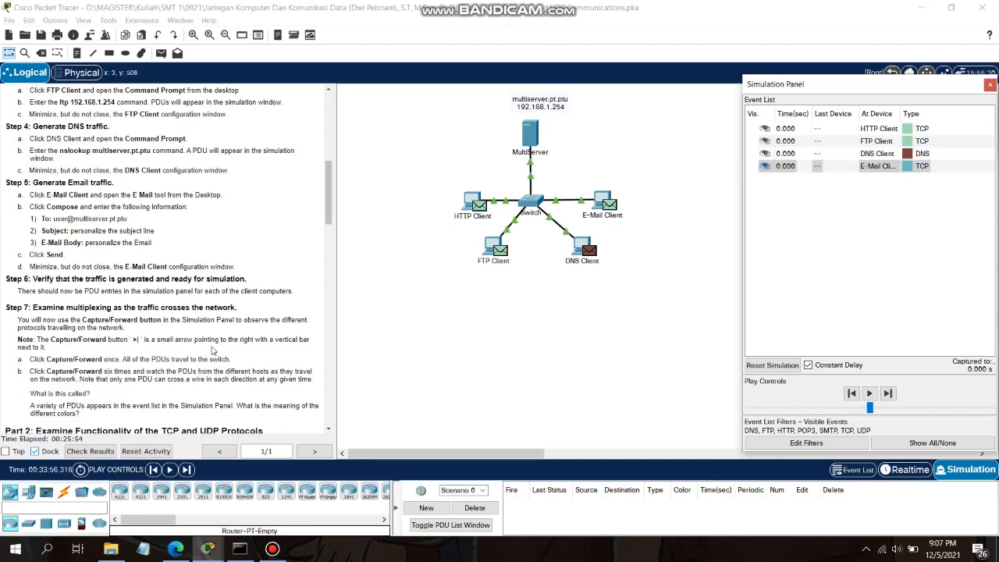
scroll(67, 324, down, 1)
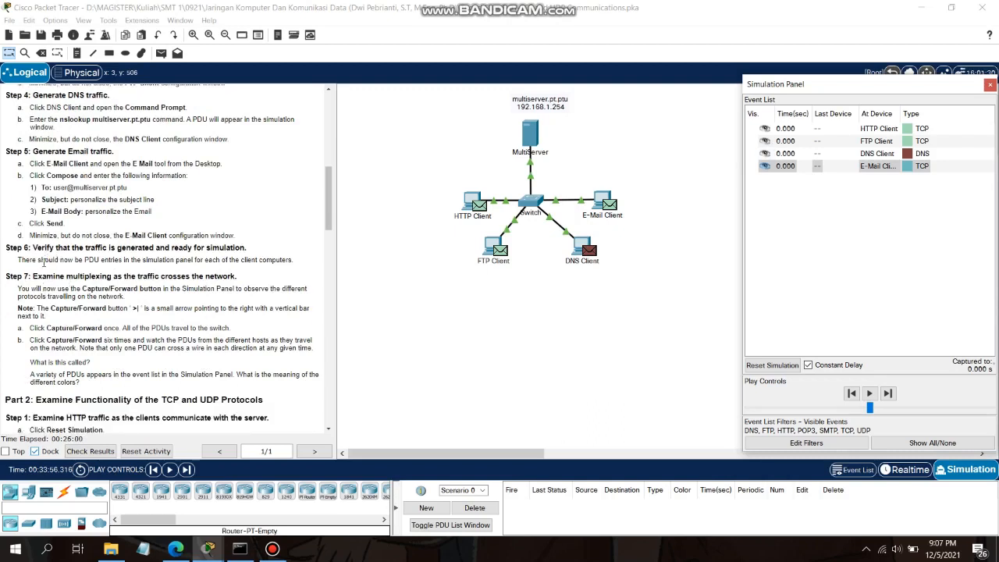
scroll(35, 289, down, 1)
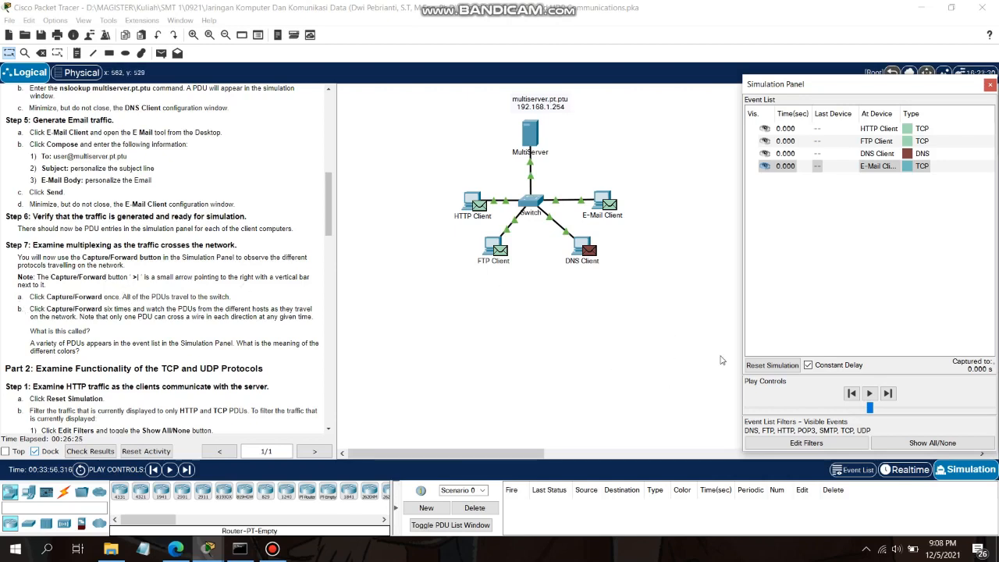
click(889, 394)
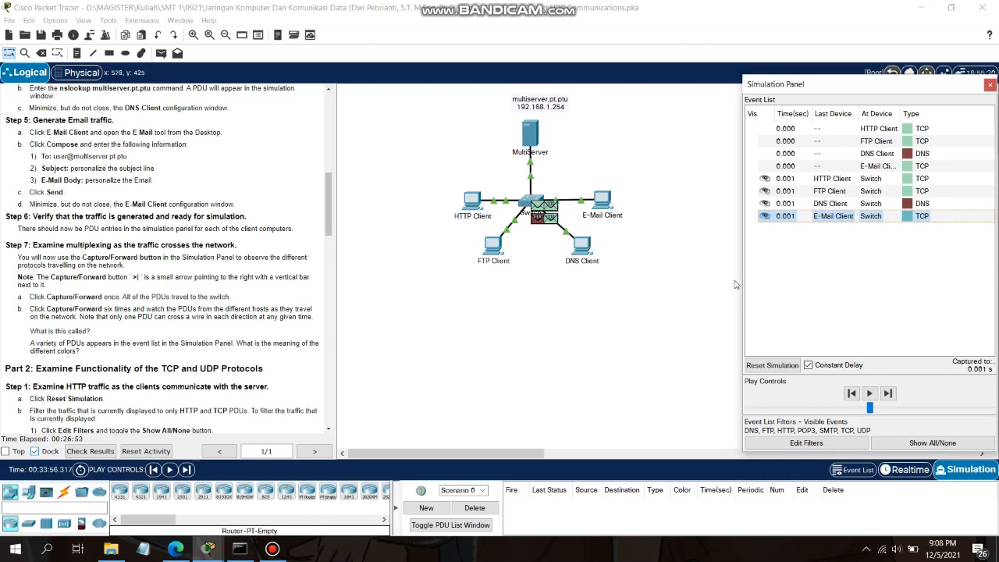
Advance the simulation six more times with Capture/Forward to watch the different hosts' PDUs cross the network.
click(888, 394)
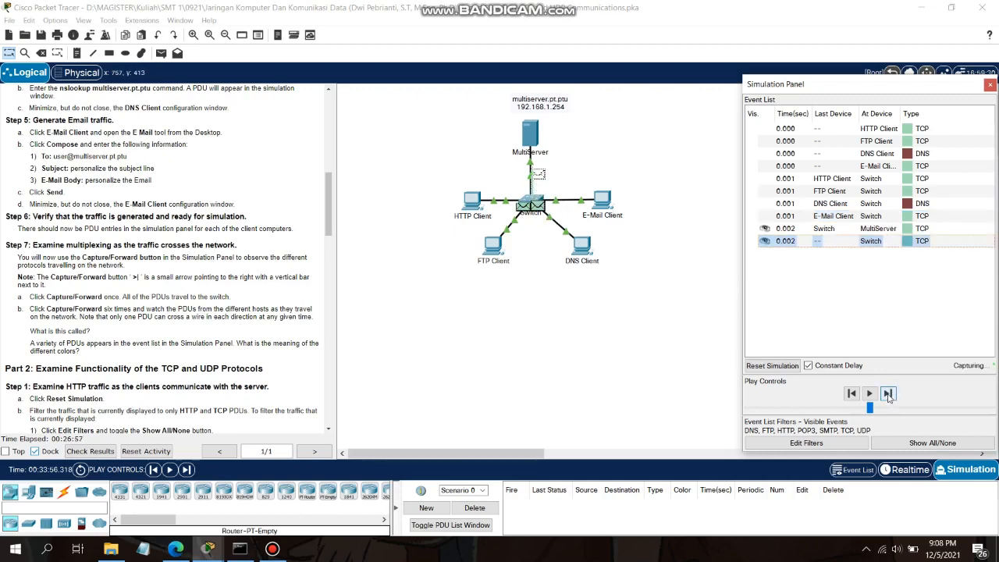
click(888, 394)
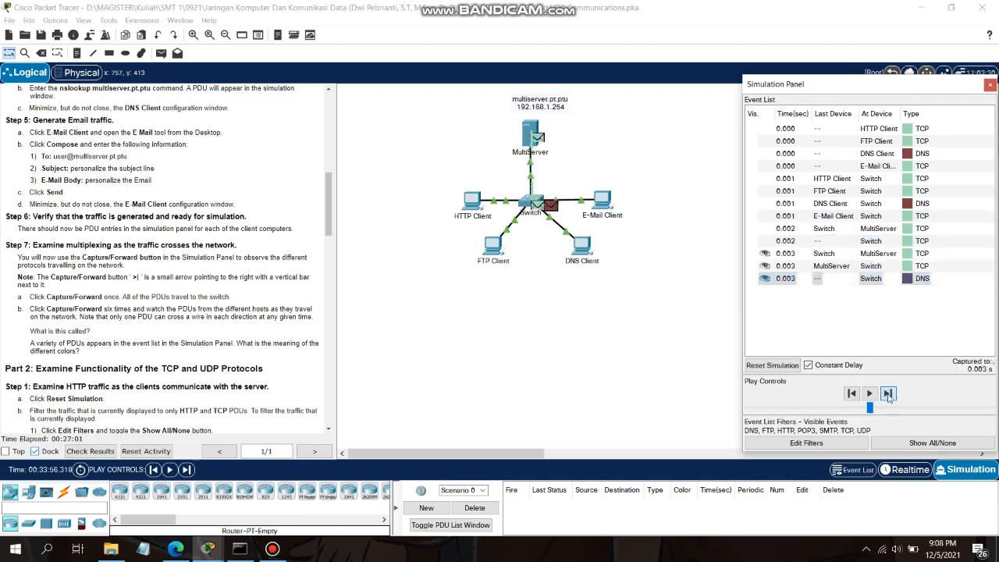
click(888, 394)
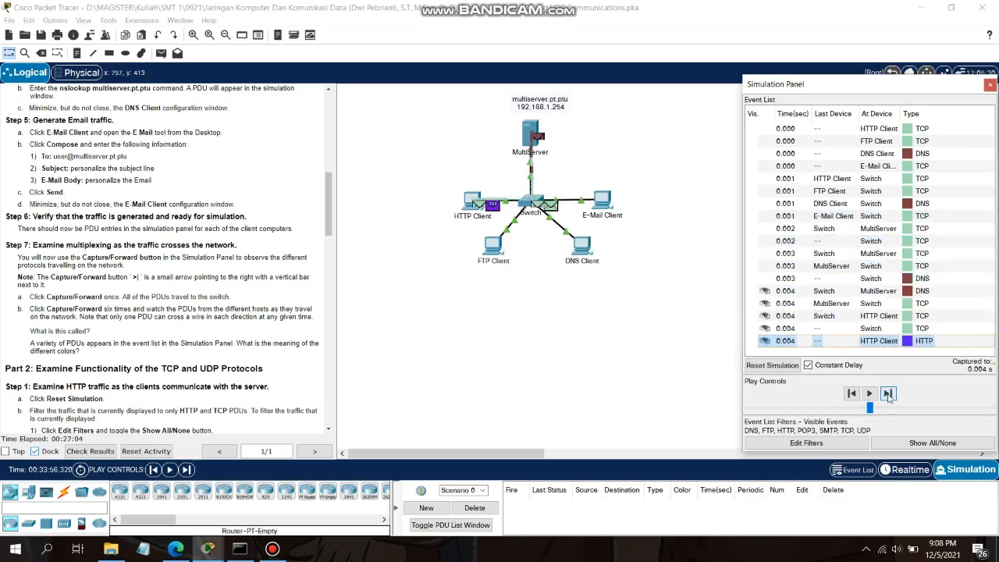
click(888, 394)
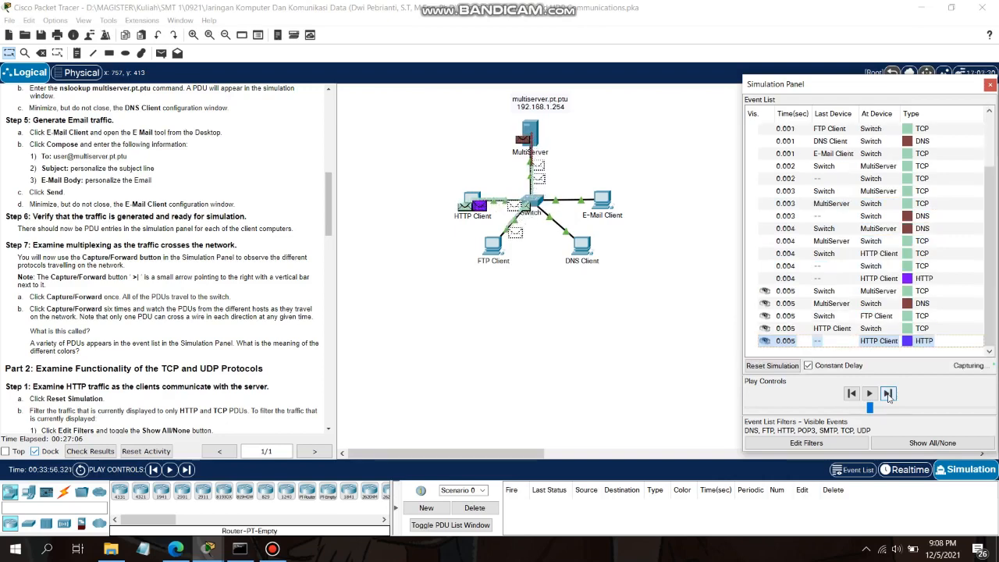
click(888, 394)
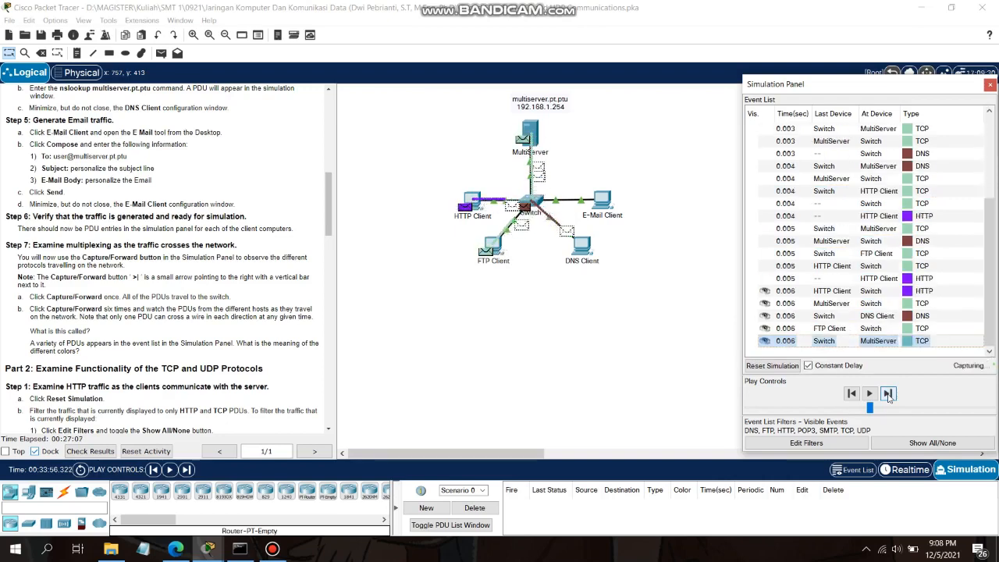
click(888, 394)
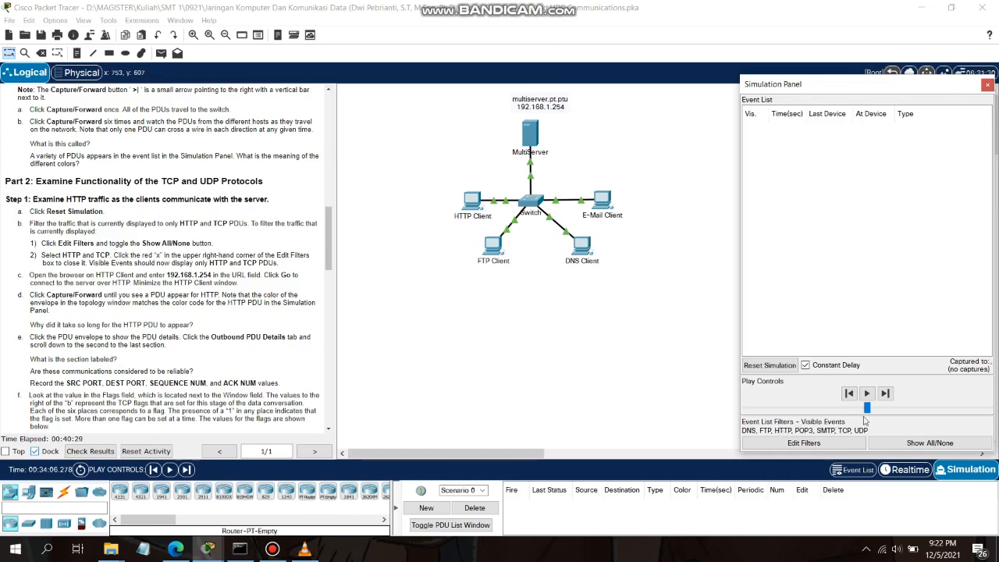
Clear all event list filters and enable only HTTP and TCP as visible events.
click(925, 445)
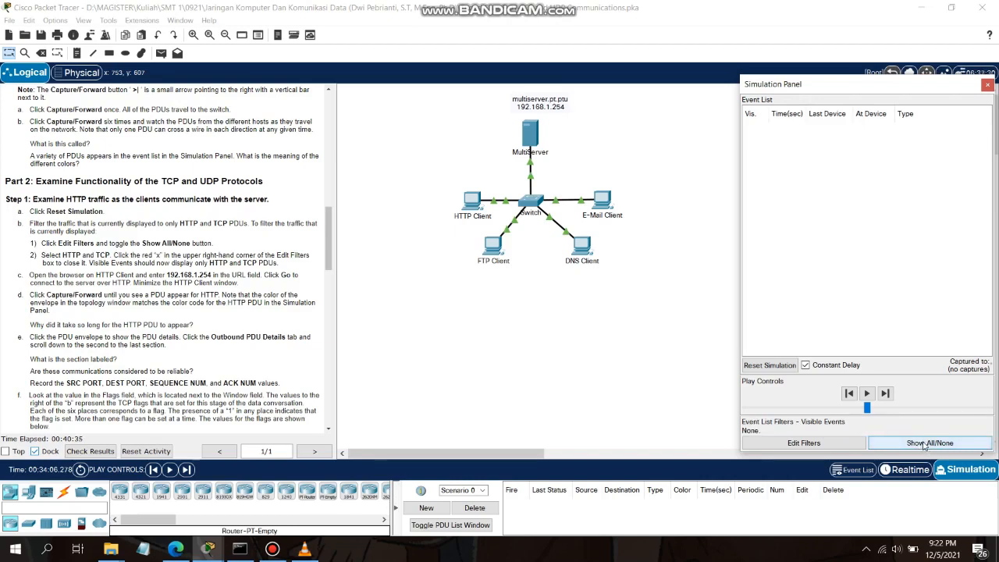
click(822, 448)
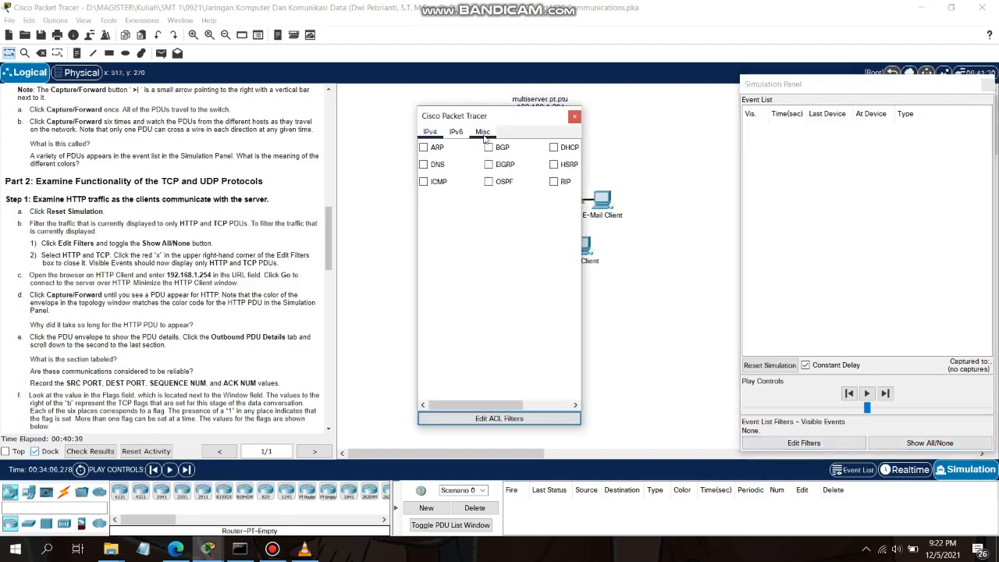
click(483, 133)
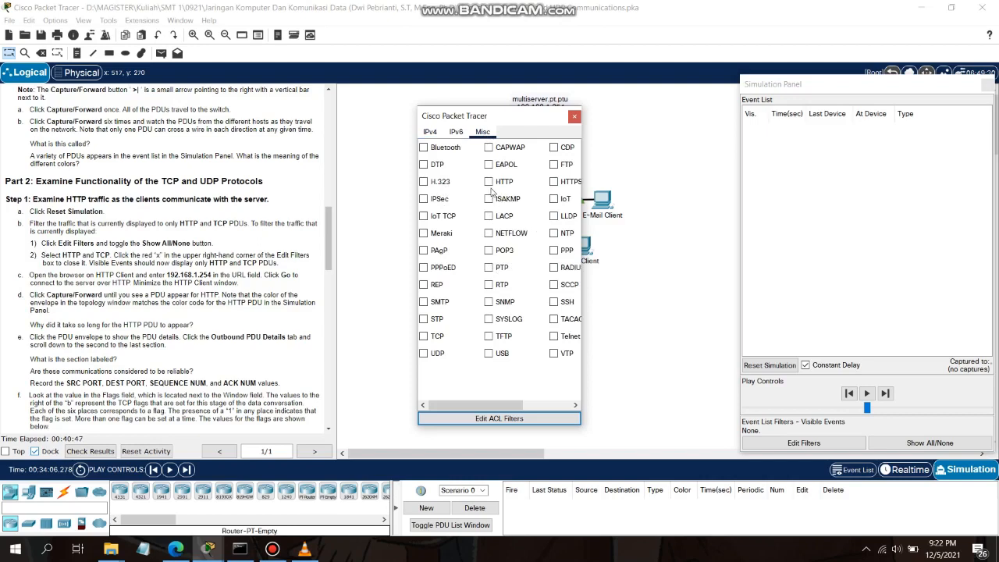
click(489, 183)
click(435, 337)
click(574, 116)
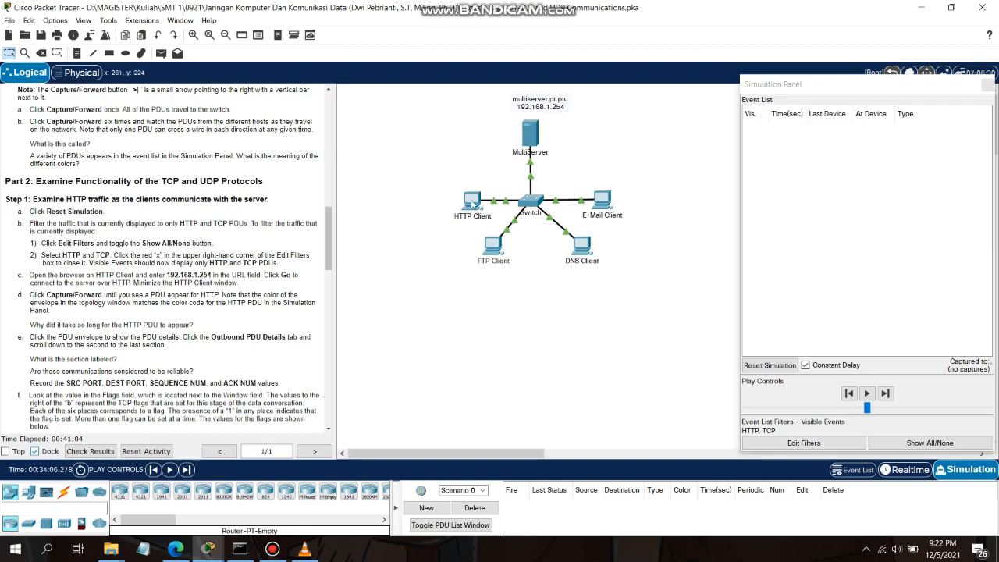
click(472, 203)
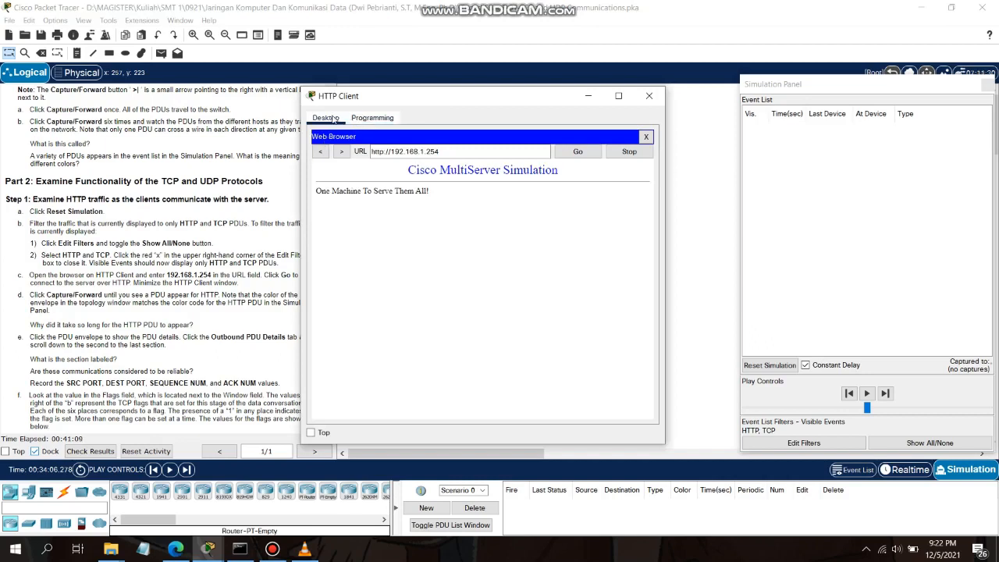
drag(388, 99, 430, 102)
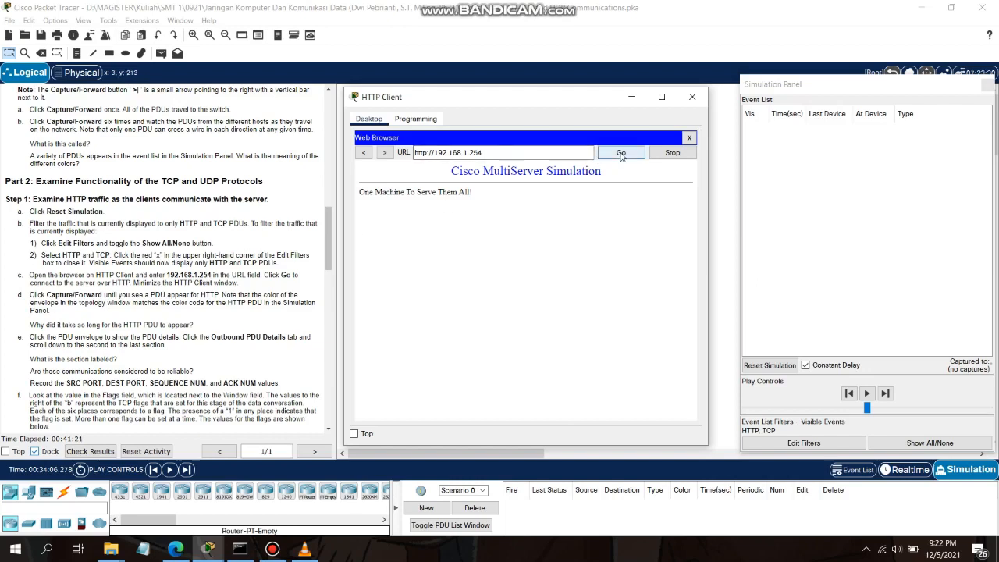
click(621, 153)
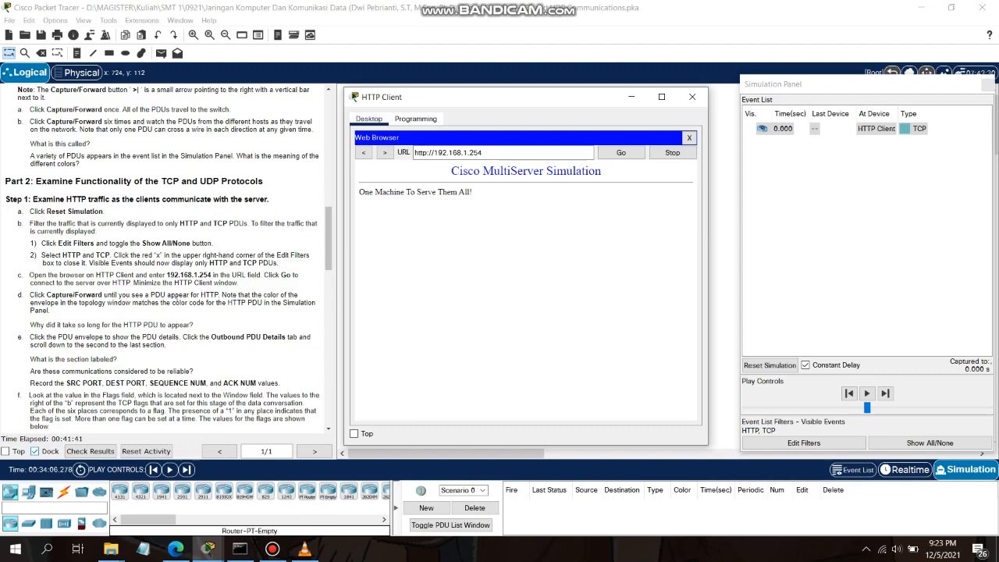
click(631, 97)
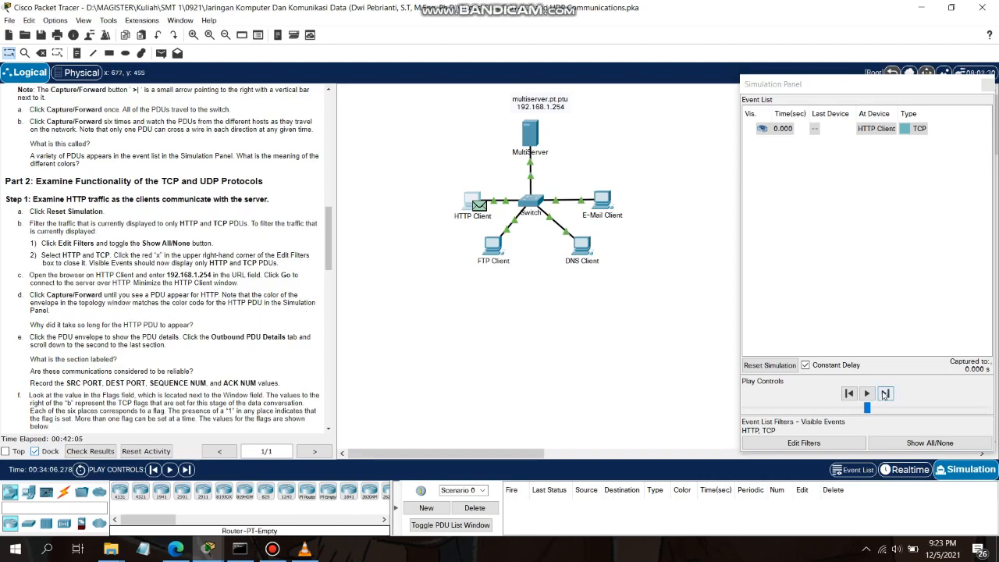
Advance the simulation four times with Capture/Forward until an HTTP PDU appears at the HTTP Client.
click(885, 394)
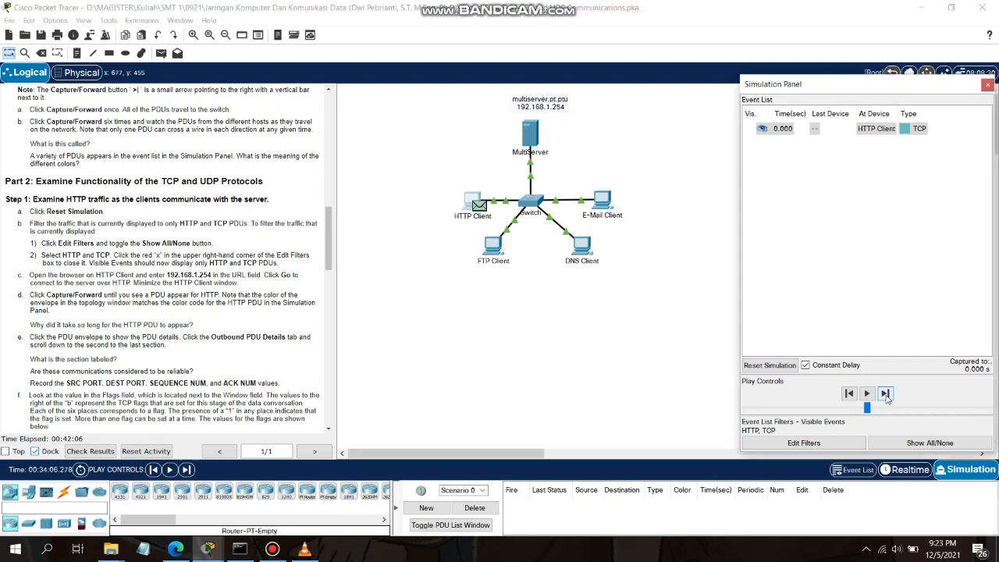
click(885, 394)
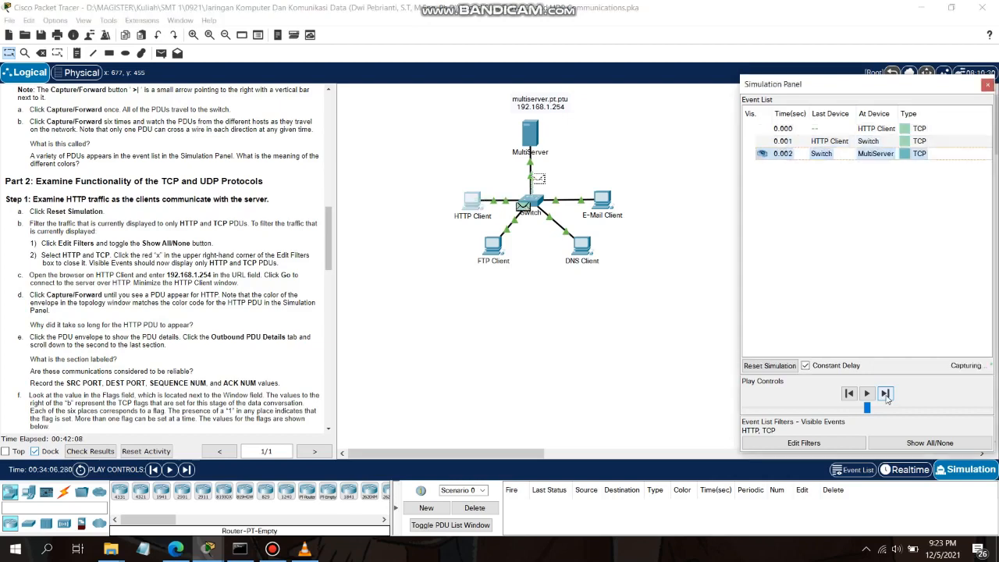
click(885, 394)
click(885, 394)
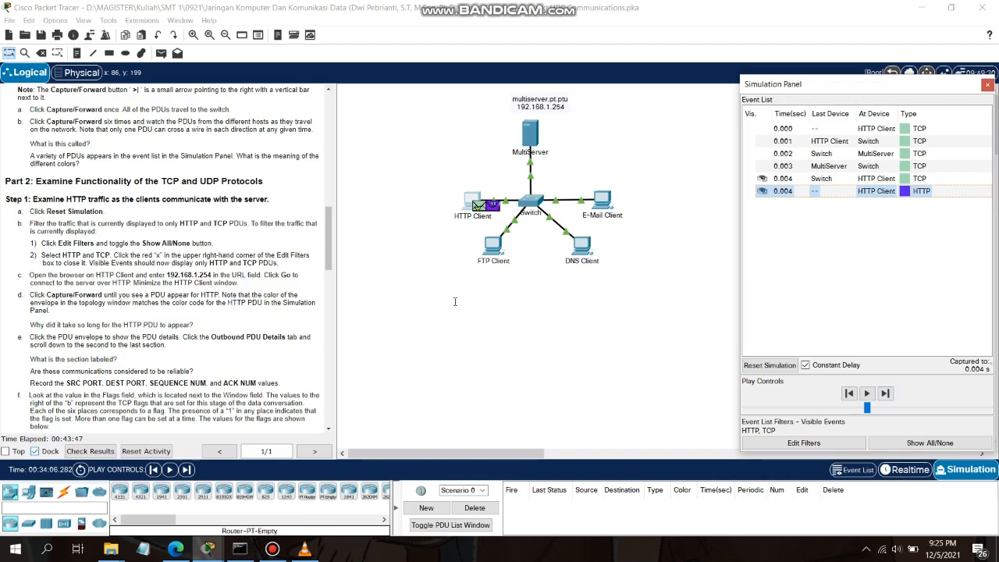
Open the HTTP PDU at the HTTP Client and examine the TCP section of its outbound PDU details.
click(909, 193)
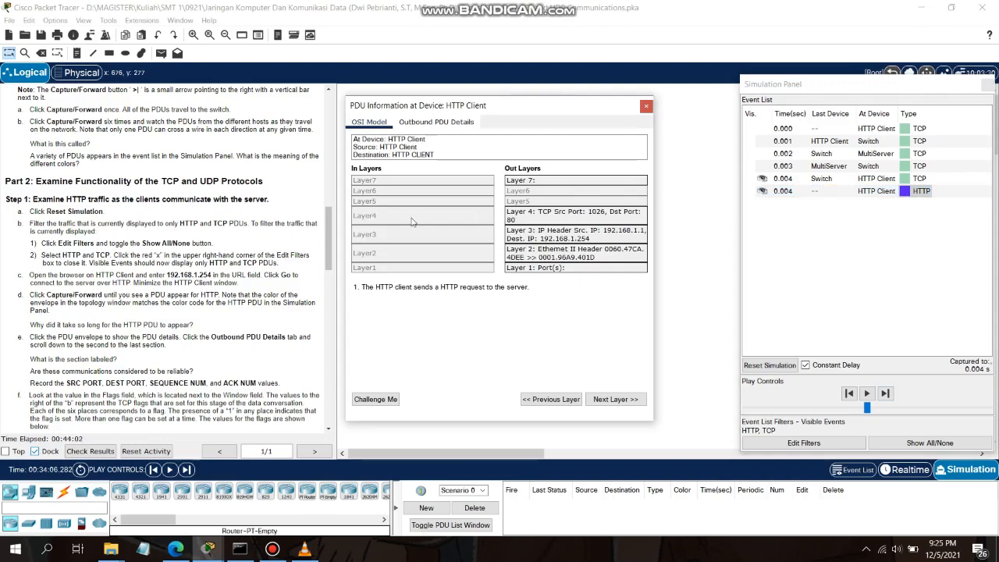
click(431, 123)
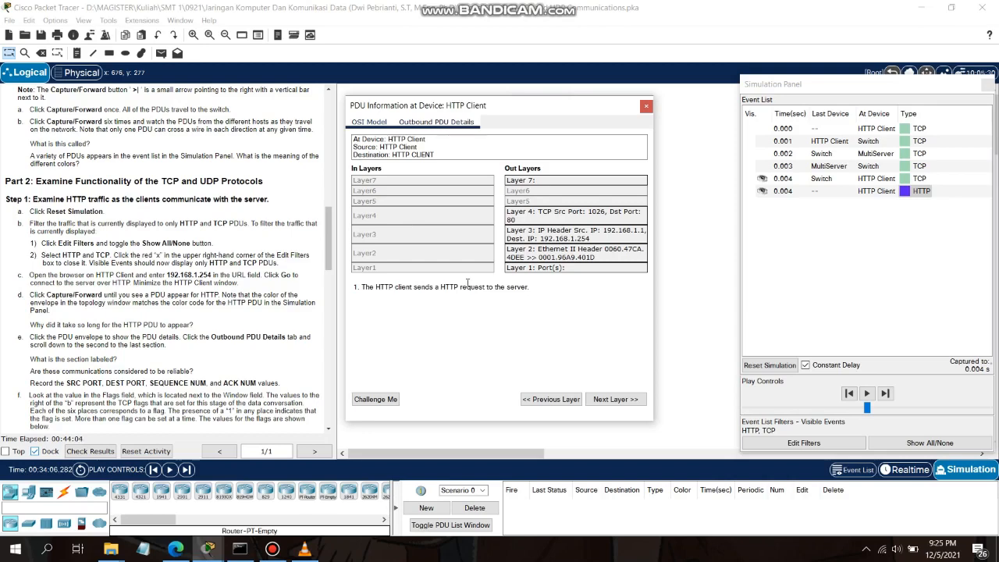
scroll(352, 380, down, 5)
scroll(352, 380, down, 2)
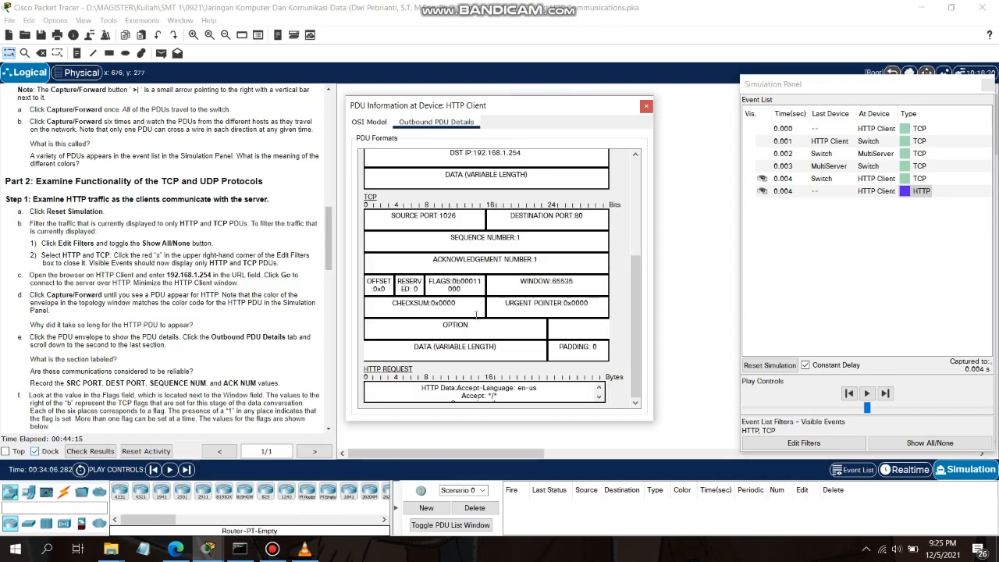
Examine the IP and TCP sections of the HTTP Client's outbound PDU details, including its addresses and port fields.
scroll(476, 314, up, 1)
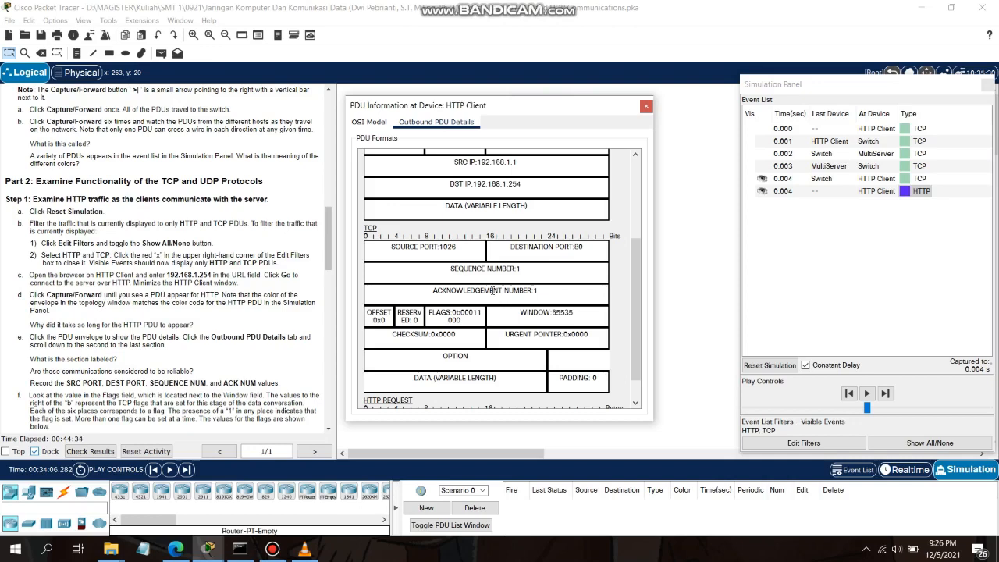
scroll(492, 290, down, 1)
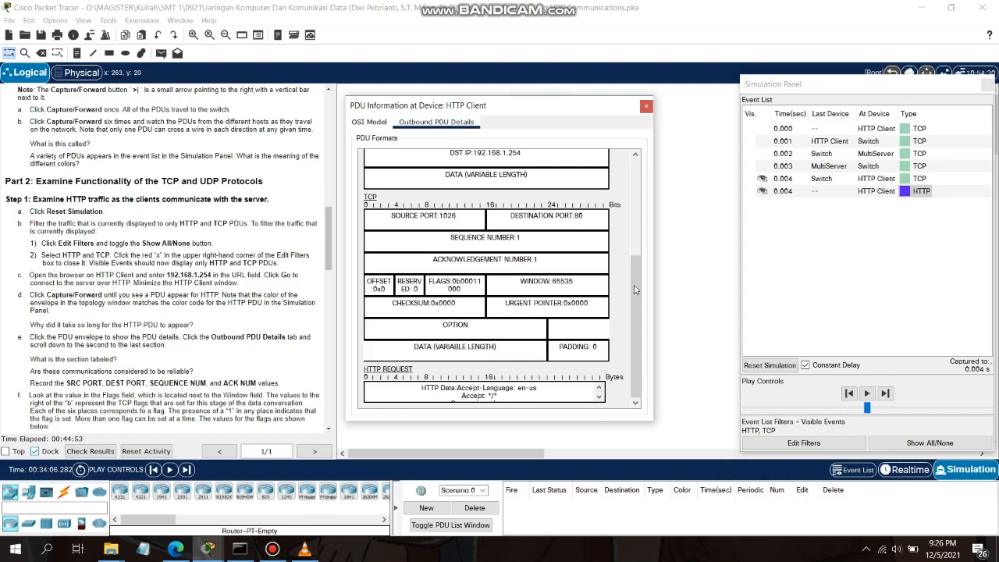
scroll(634, 289, up, 1)
scroll(634, 299, down, 1)
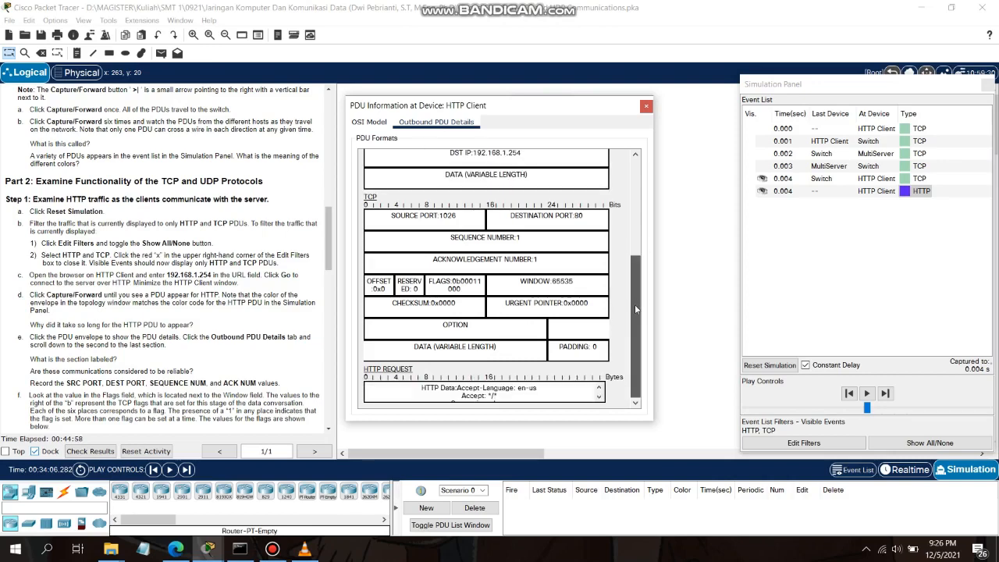
scroll(634, 309, up, 1)
scroll(634, 277, down, 1)
drag(634, 275, 637, 223)
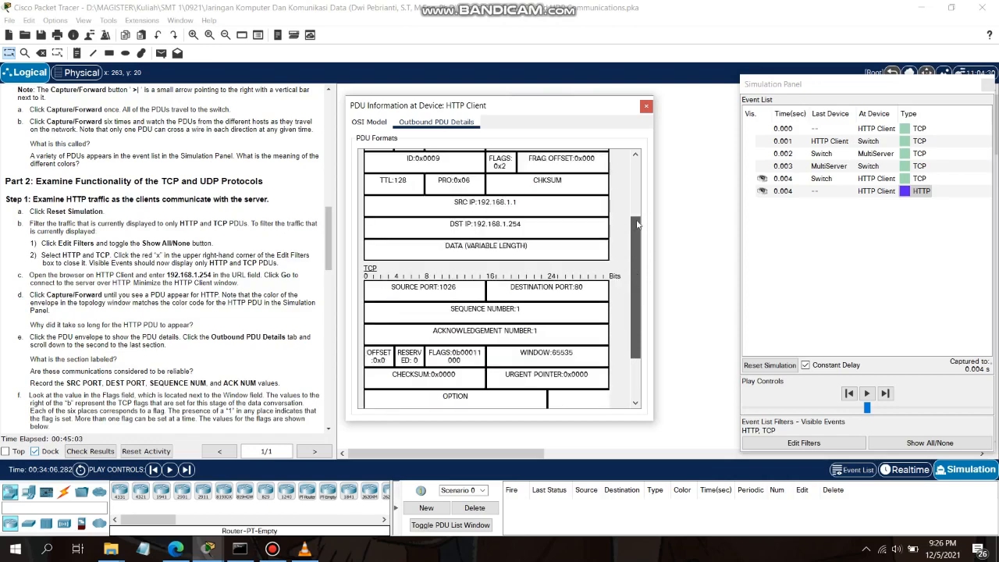
scroll(638, 238, up, 1)
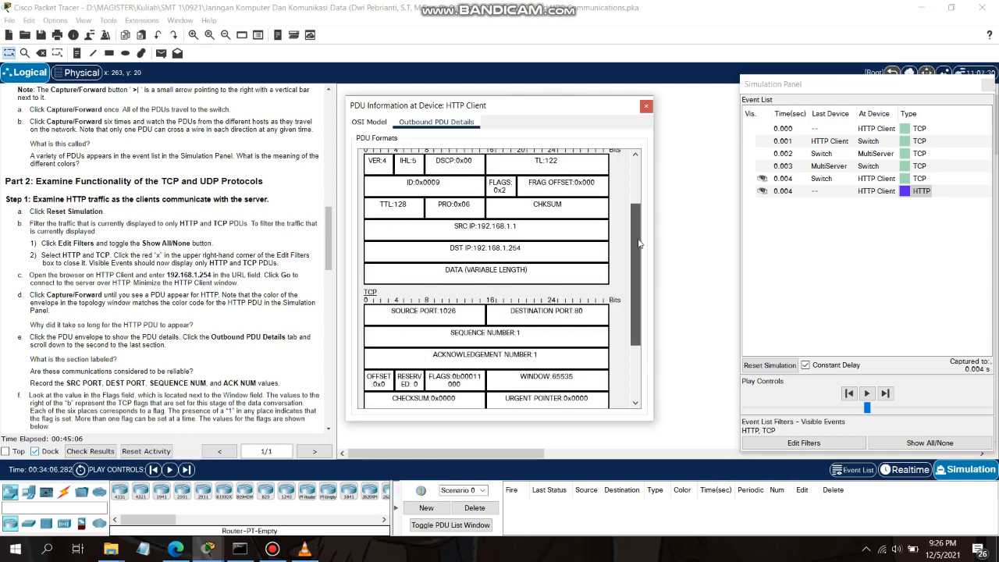
scroll(554, 217, down, 2)
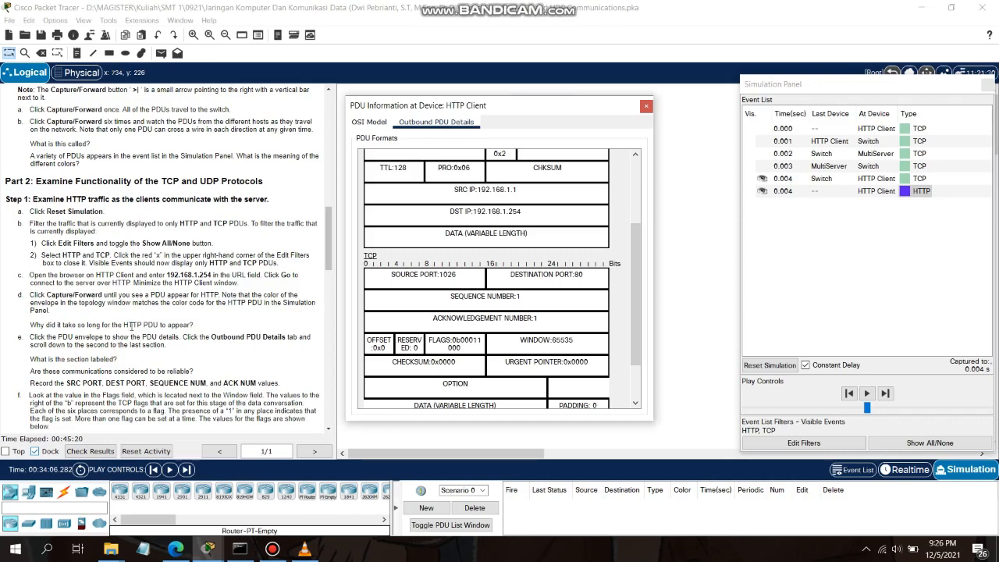
Read the source port, destination port, sequence number and acknowledgement number in the TCP section for the activity's step 1e.
scroll(131, 324, down, 2)
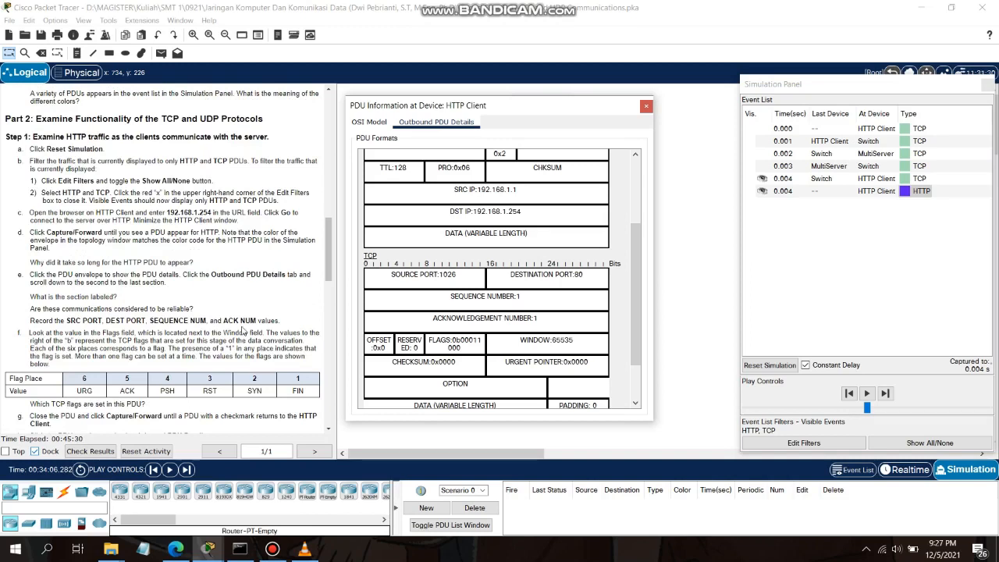
scroll(448, 270, up, 1)
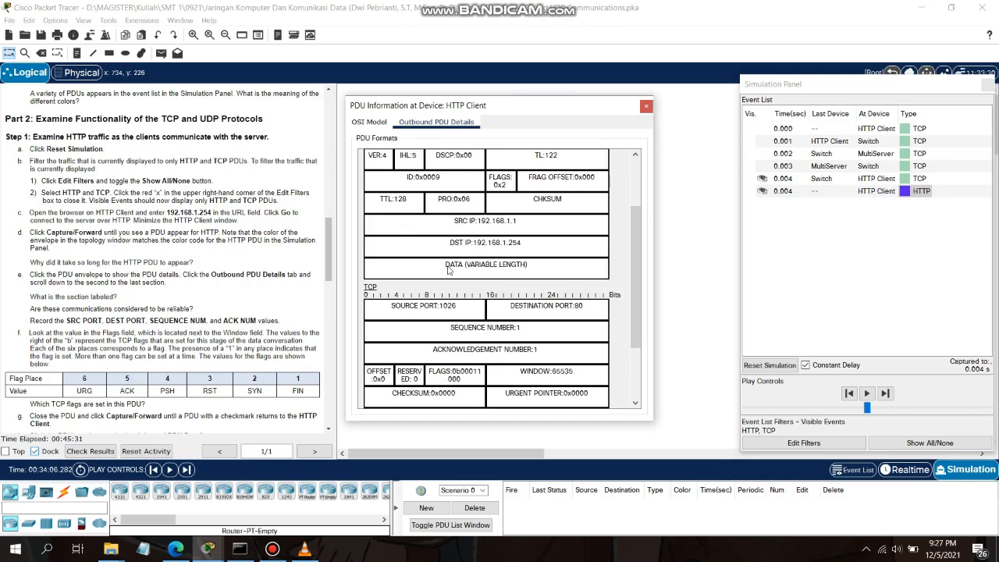
scroll(448, 270, up, 2)
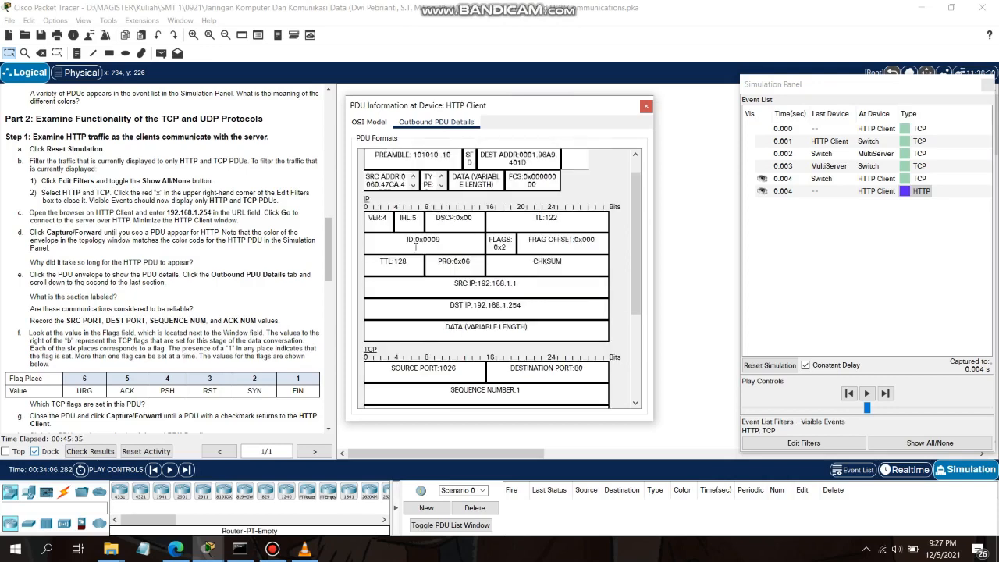
scroll(415, 247, down, 1)
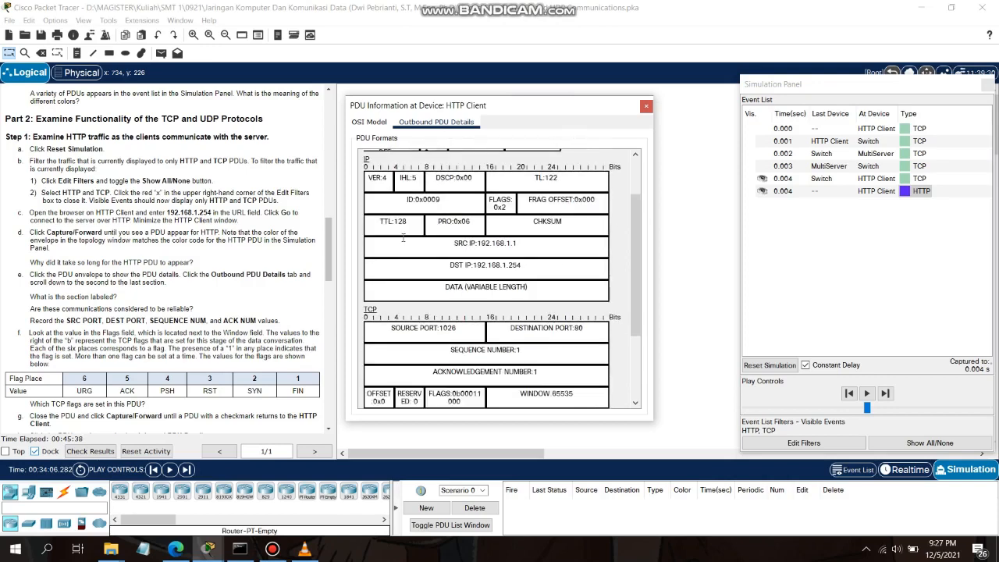
scroll(403, 237, down, 1)
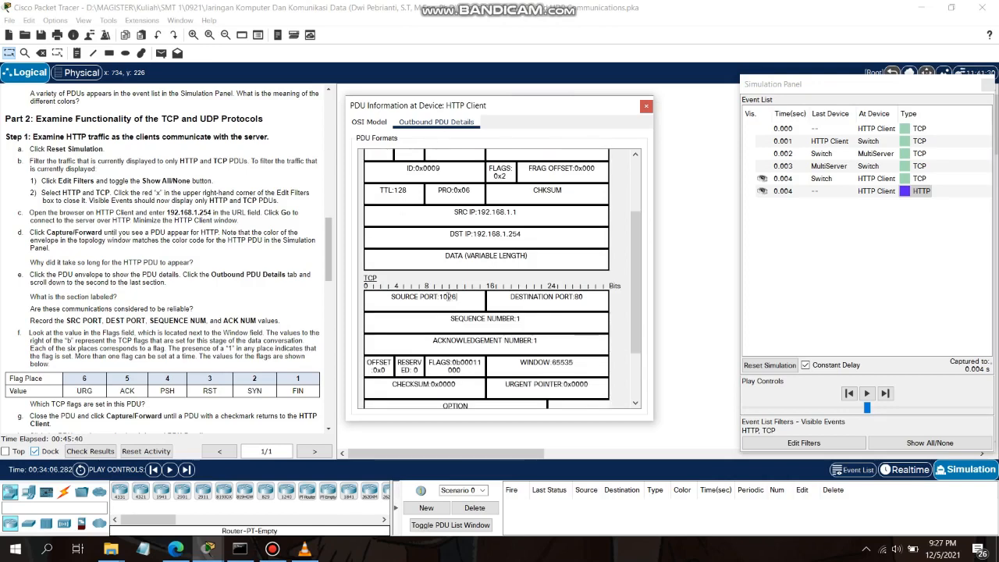
double_click(447, 297)
scroll(565, 300, up, 1)
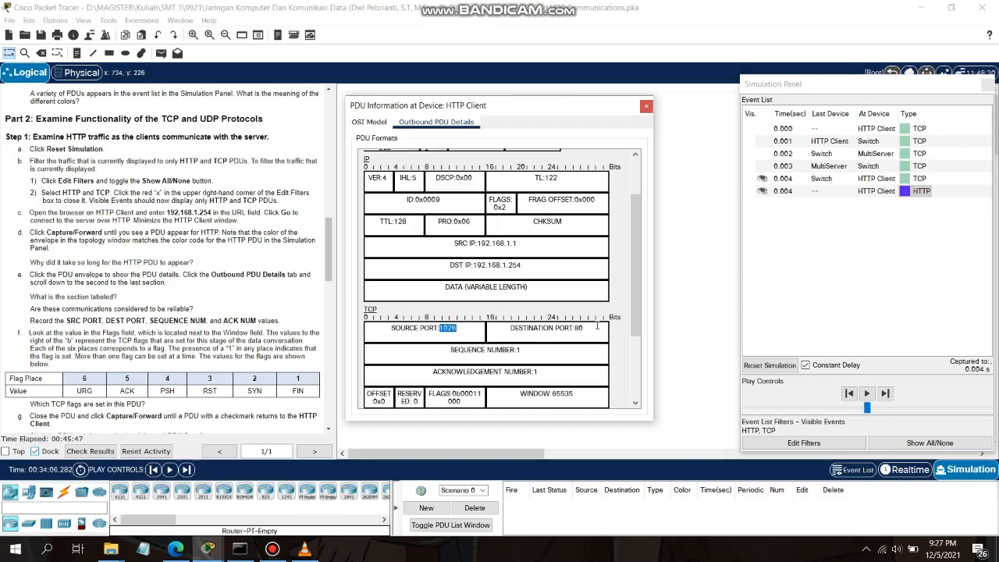
scroll(596, 327, down, 1)
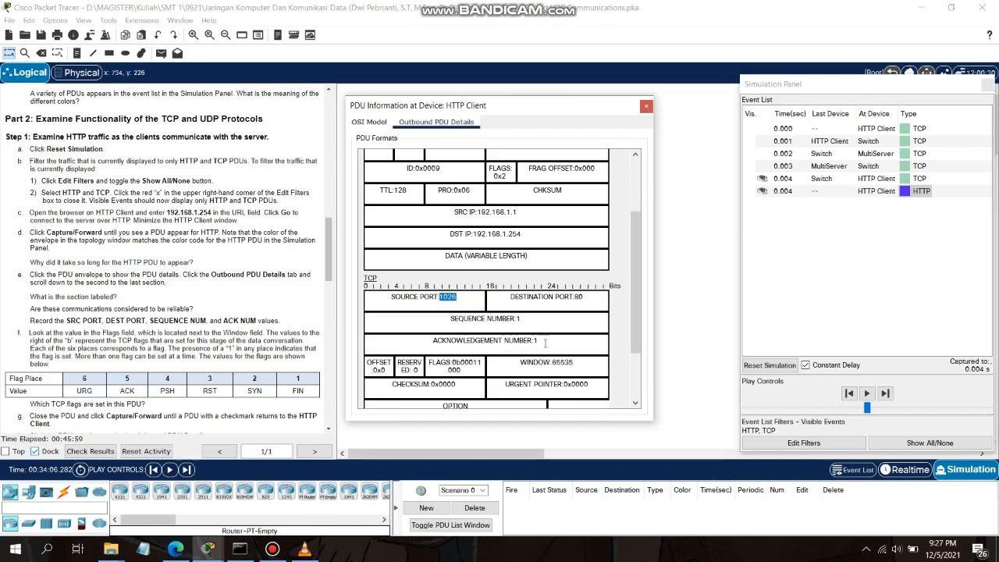
scroll(545, 342, down, 2)
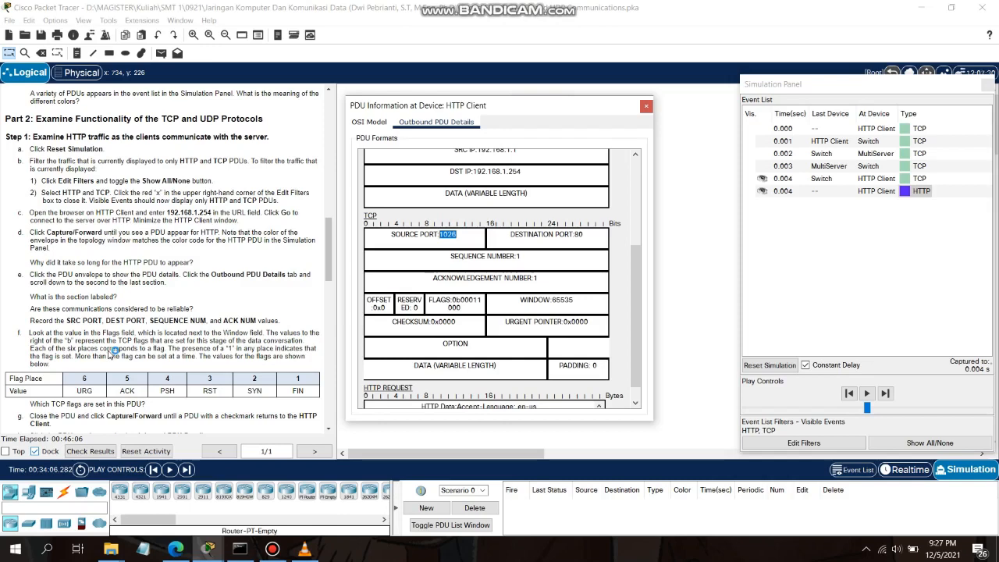
Compare the Flags field in the TCP section with the activity's flag table to identify which TCP flags are set.
scroll(187, 309, down, 1)
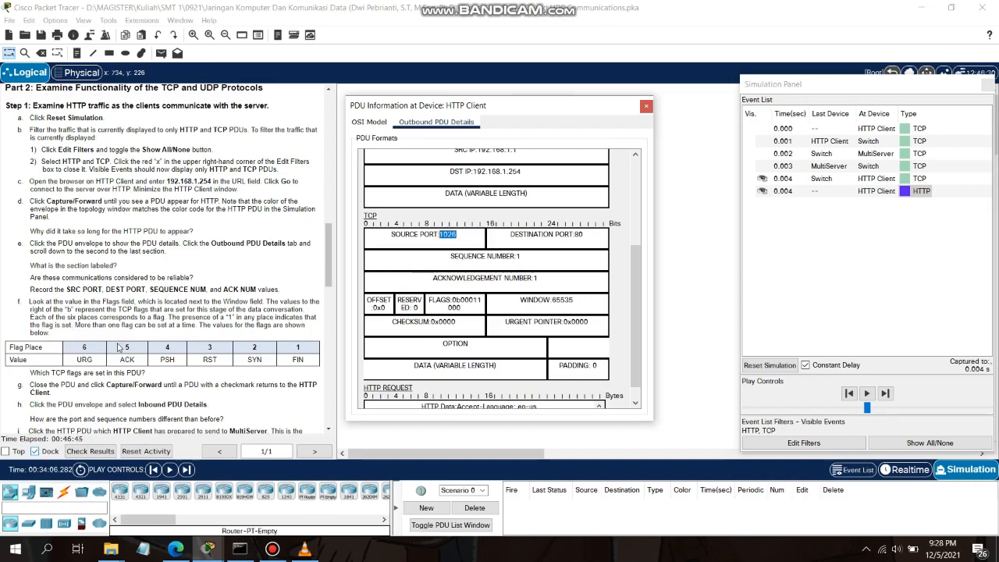
scroll(118, 347, down, 1)
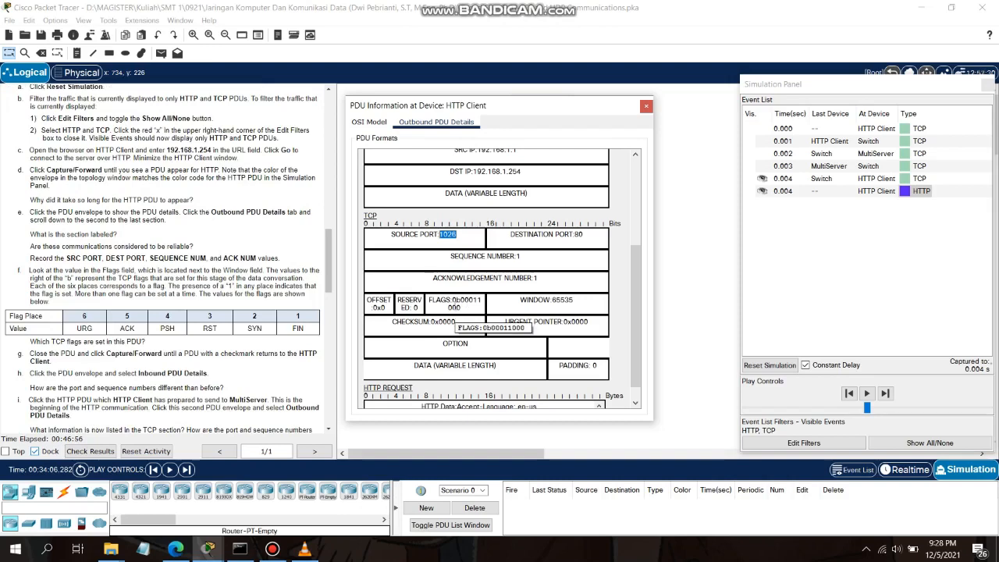
drag(454, 302, 459, 314)
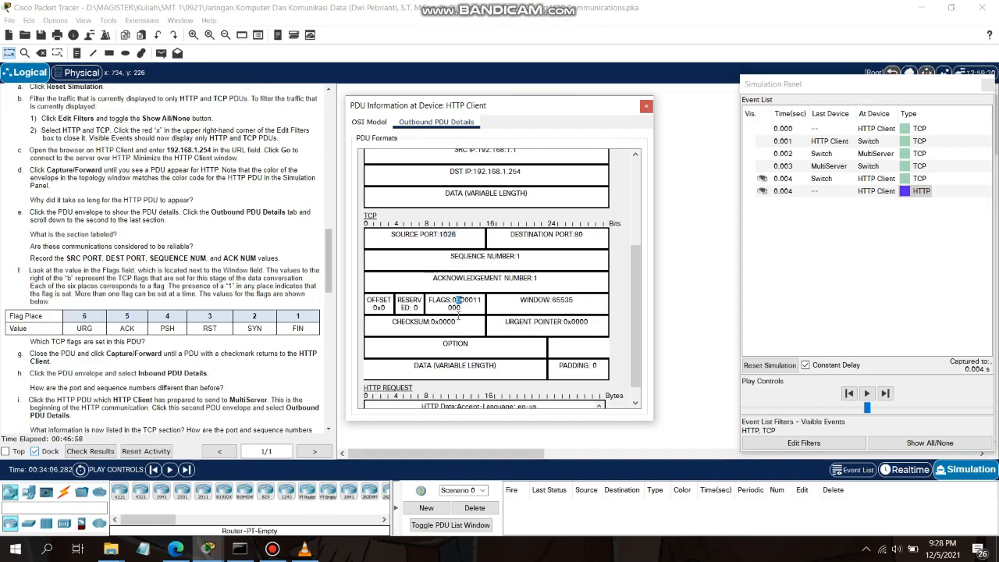
click(364, 310)
scroll(233, 315, down, 1)
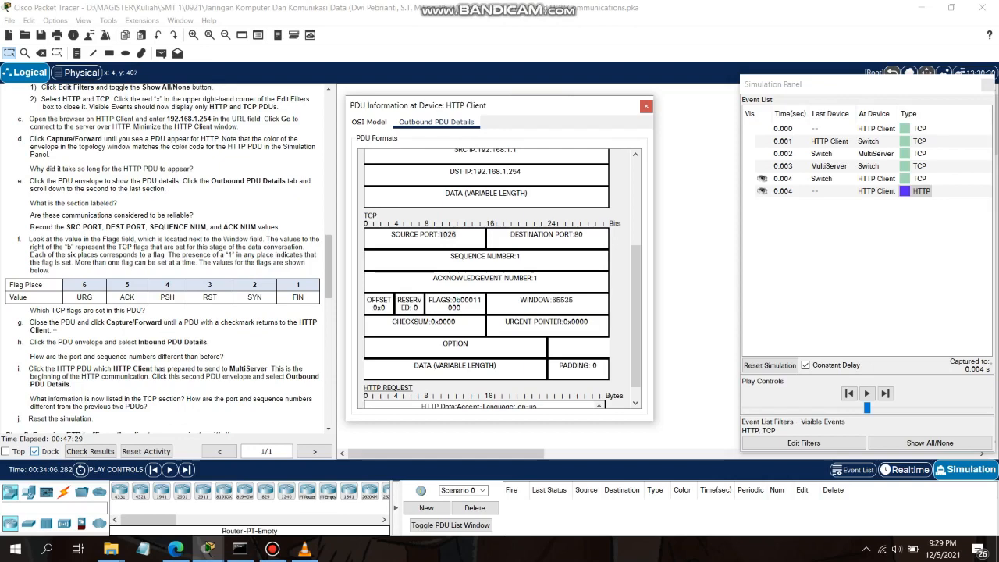
Close the PDU details, advance the simulation once with Capture/Forward and open the latest HTTP PDU at the HTTP Client.
scroll(55, 329, down, 1)
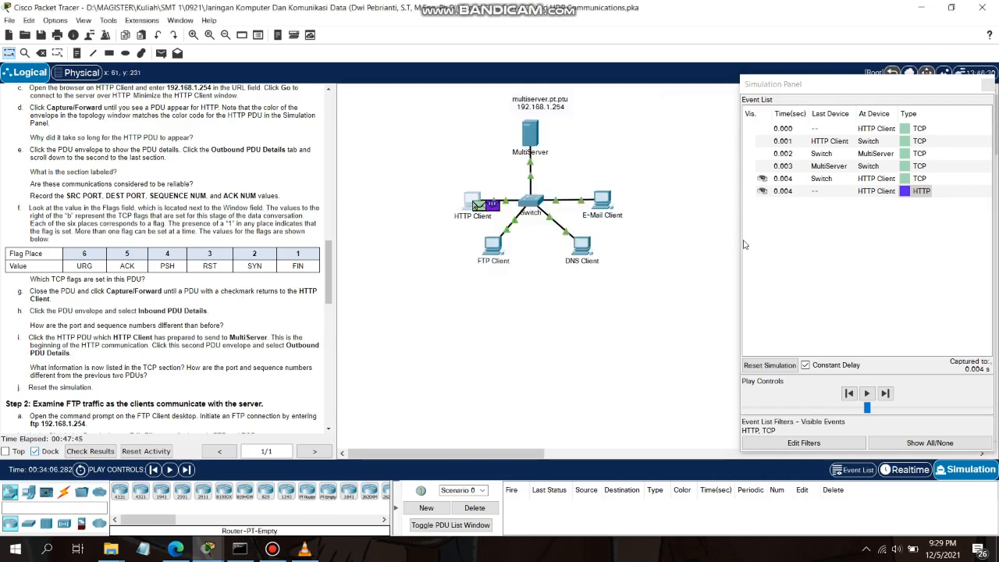
click(886, 394)
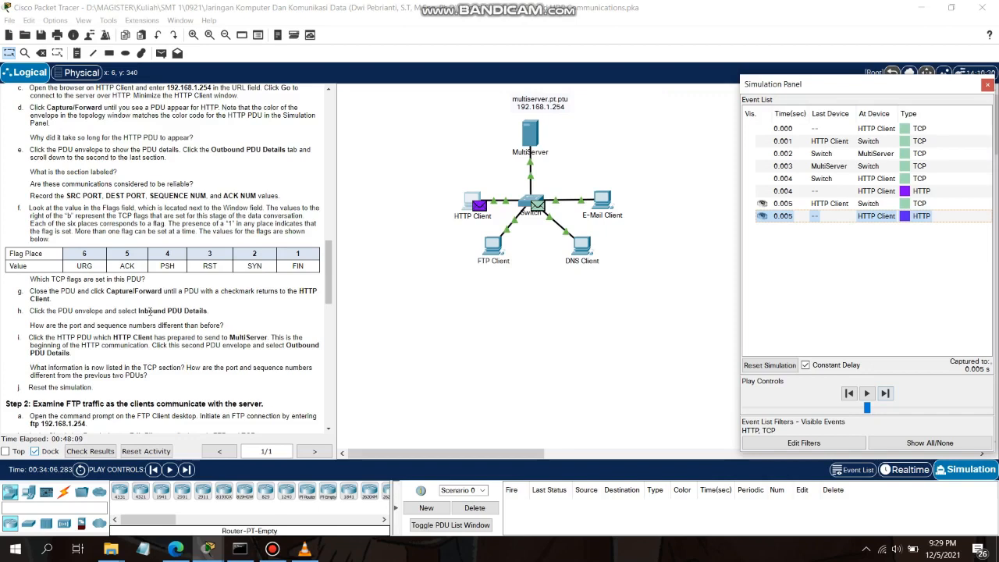
click(922, 218)
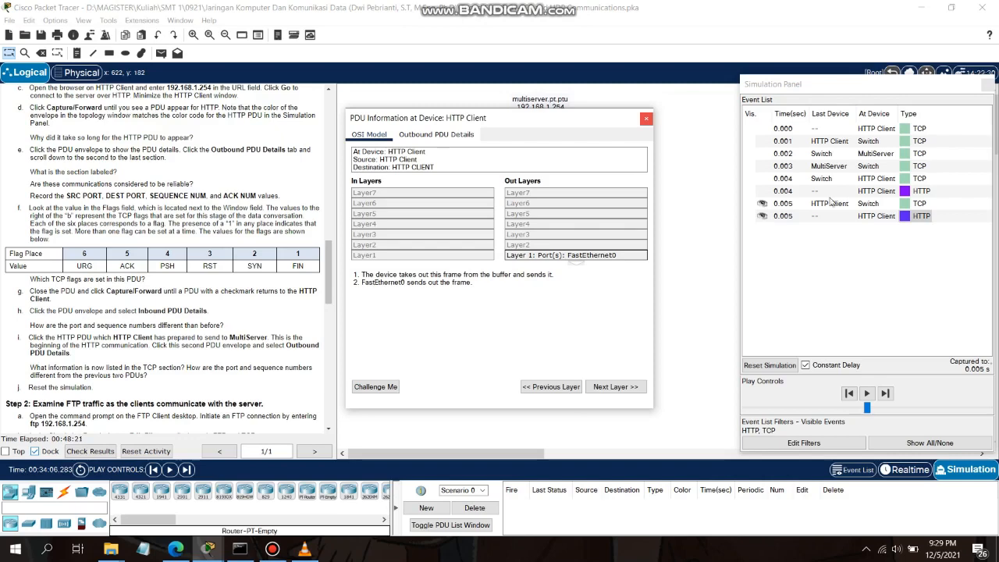
Close the PDU details and advance the simulation with Capture/Forward until the HTTP PDU from MultiServer returns to the HTTP Client.
click(886, 393)
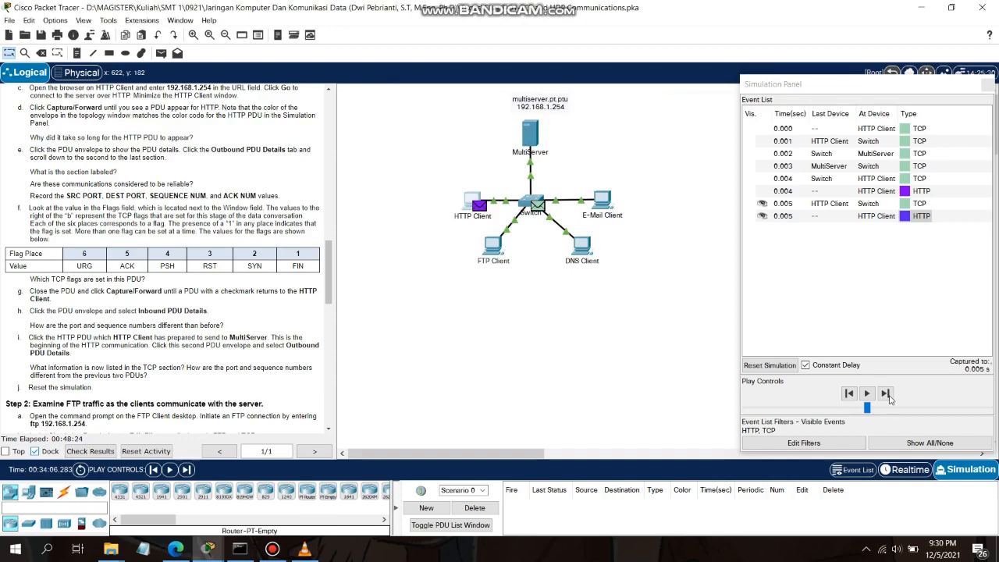
click(887, 395)
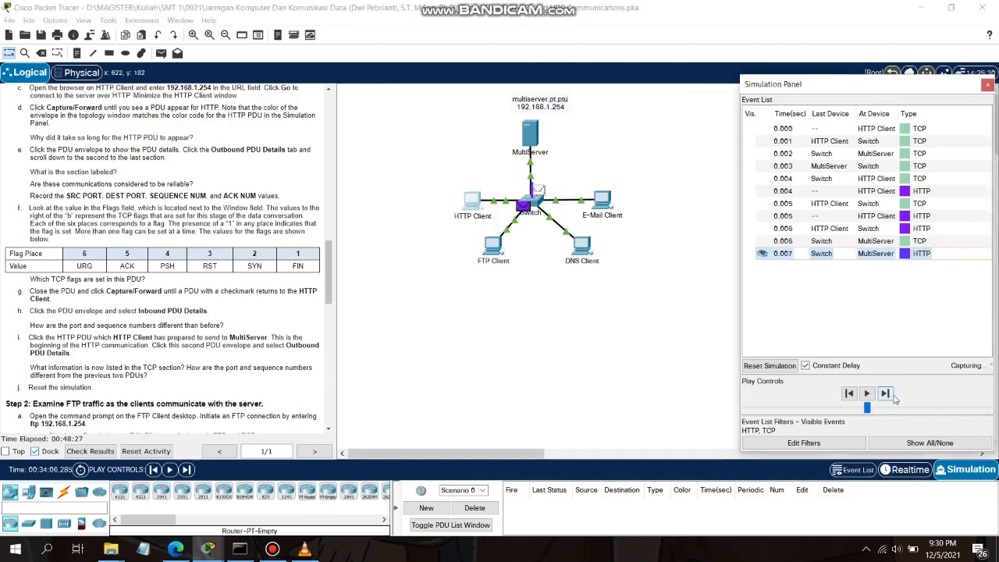
click(894, 398)
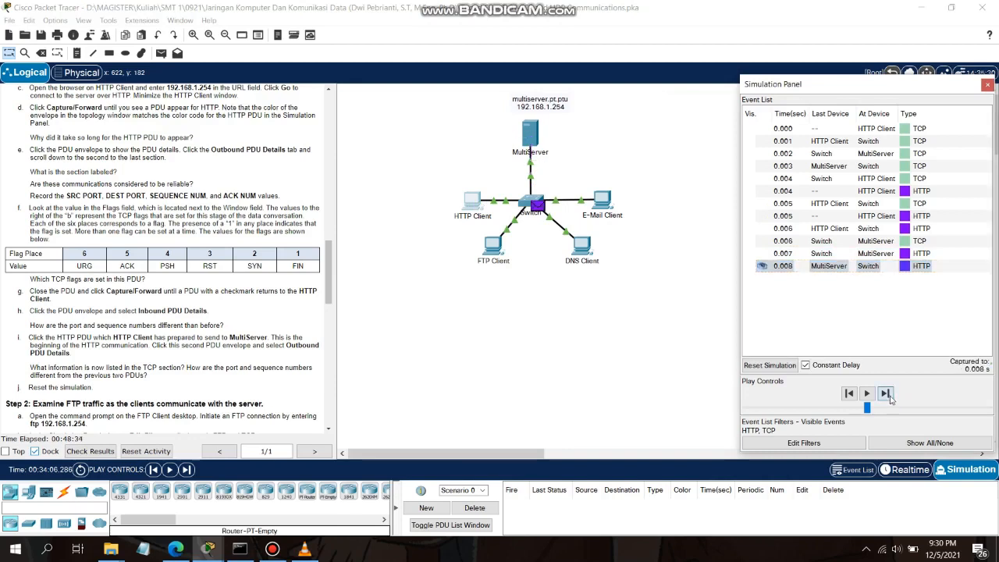
click(885, 394)
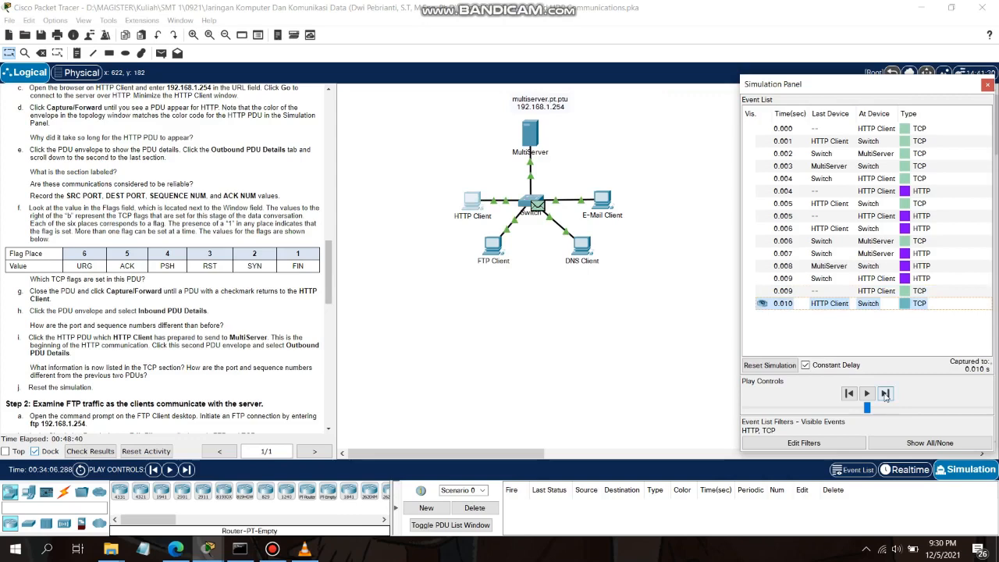
Open the HTTP PDU that returned from the Switch to the HTTP Client and examine the TCP section of its inbound PDU details.
click(827, 278)
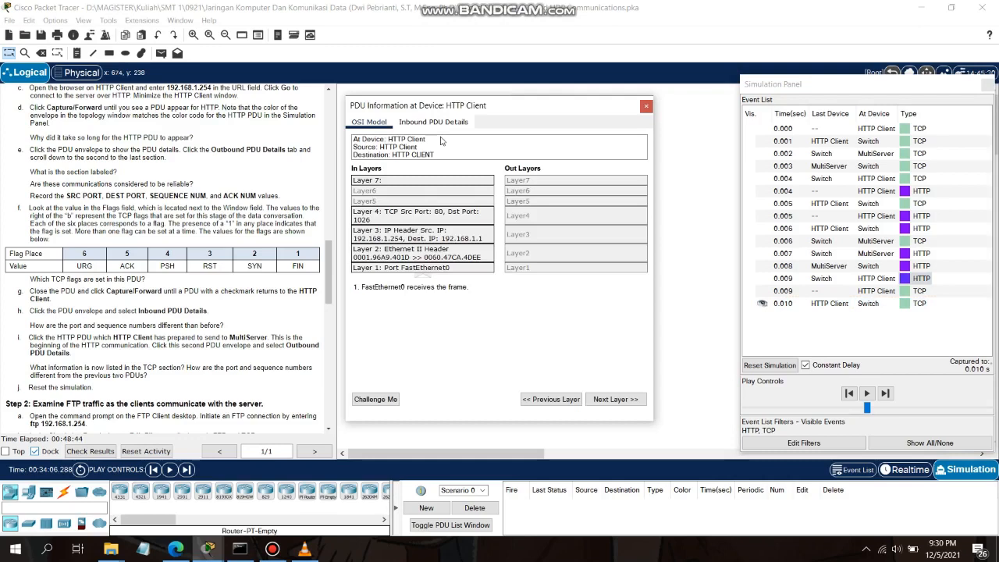
click(434, 123)
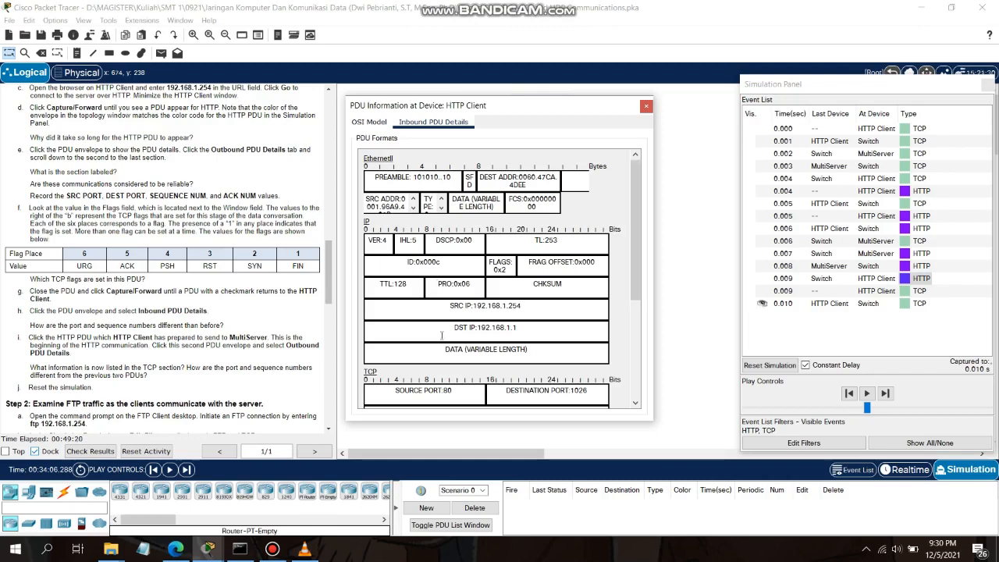
scroll(441, 336, down, 2)
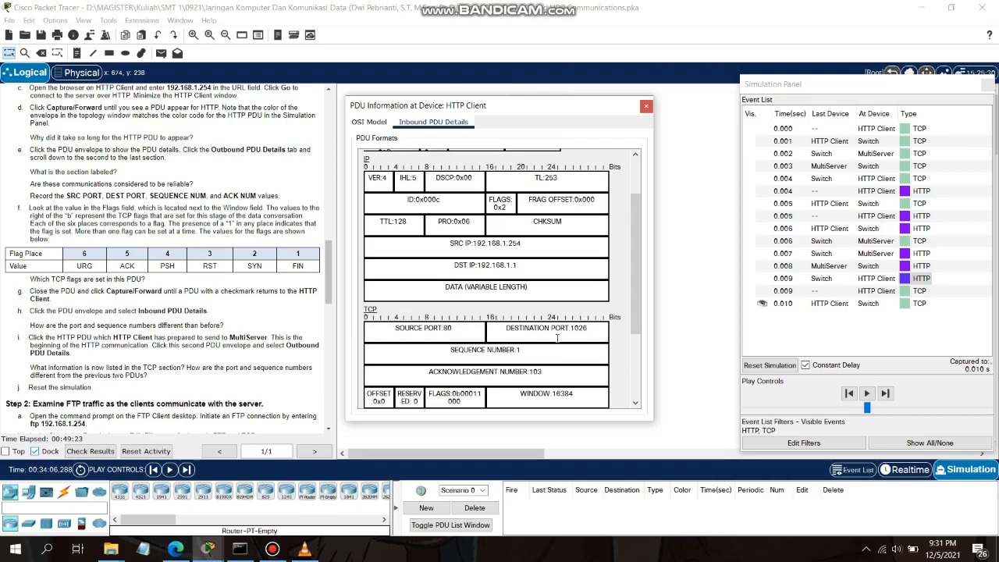
scroll(557, 337, down, 2)
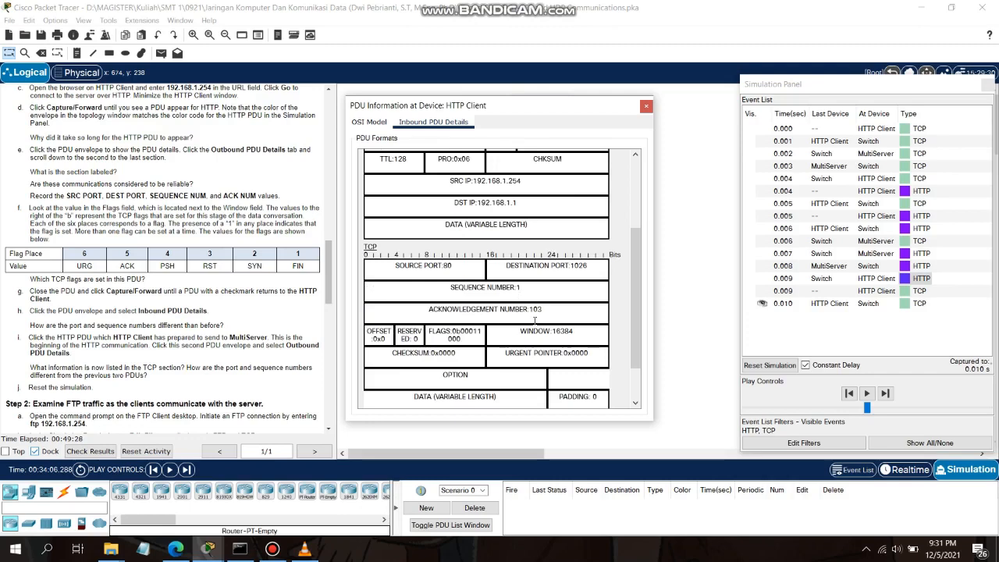
scroll(535, 320, down, 1)
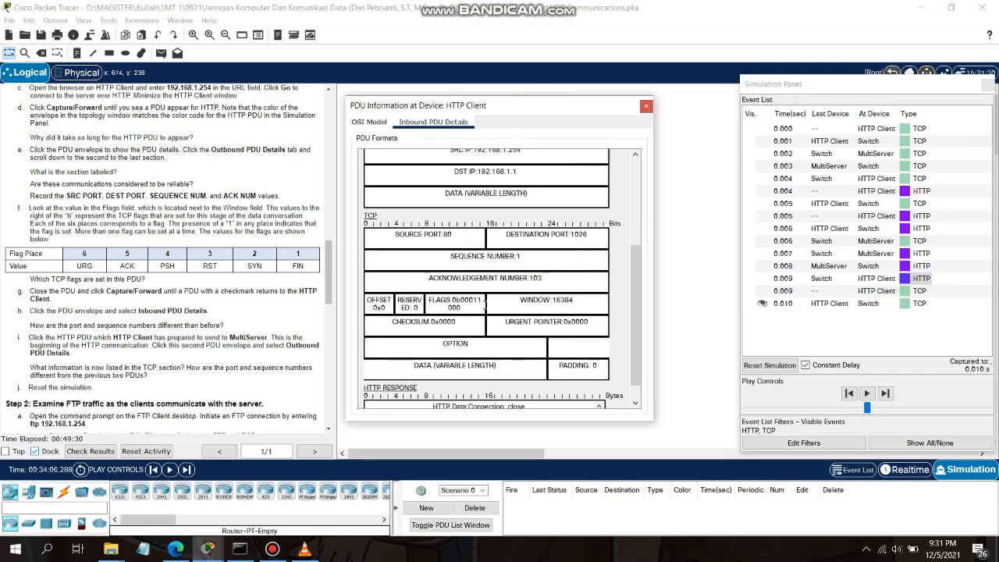
scroll(452, 301, down, 1)
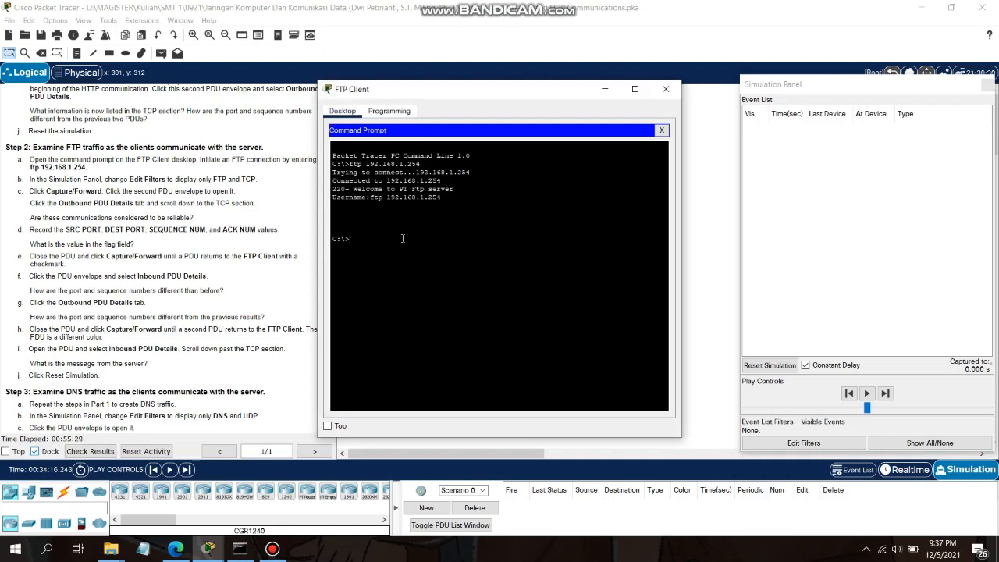
Enter the command ftp 192.168.1.254 at the FTP Client's command prompt.
text(tp)
text(192.168.1.254)
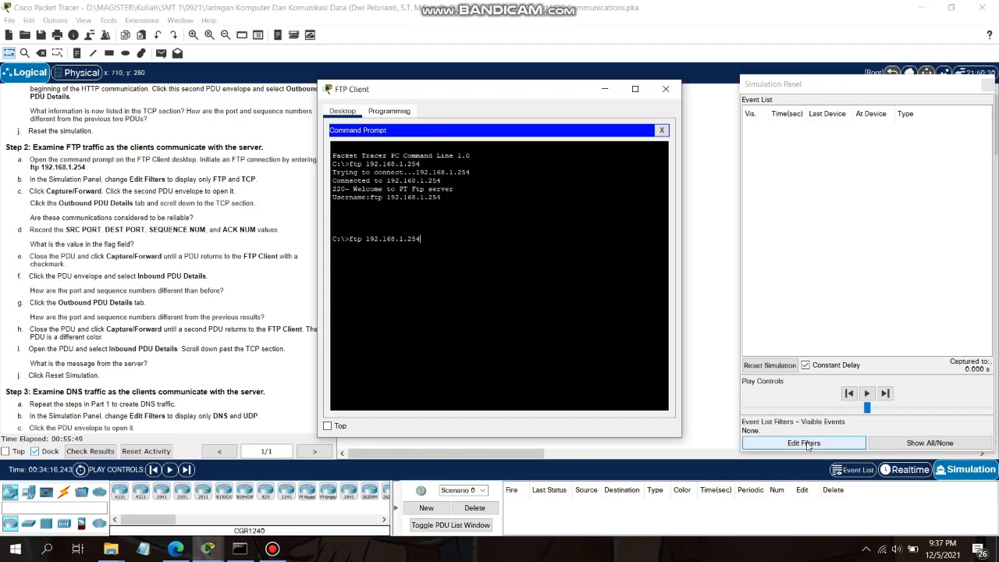
Set the event list filters to display only FTP and TCP events, and close the filter window.
click(806, 443)
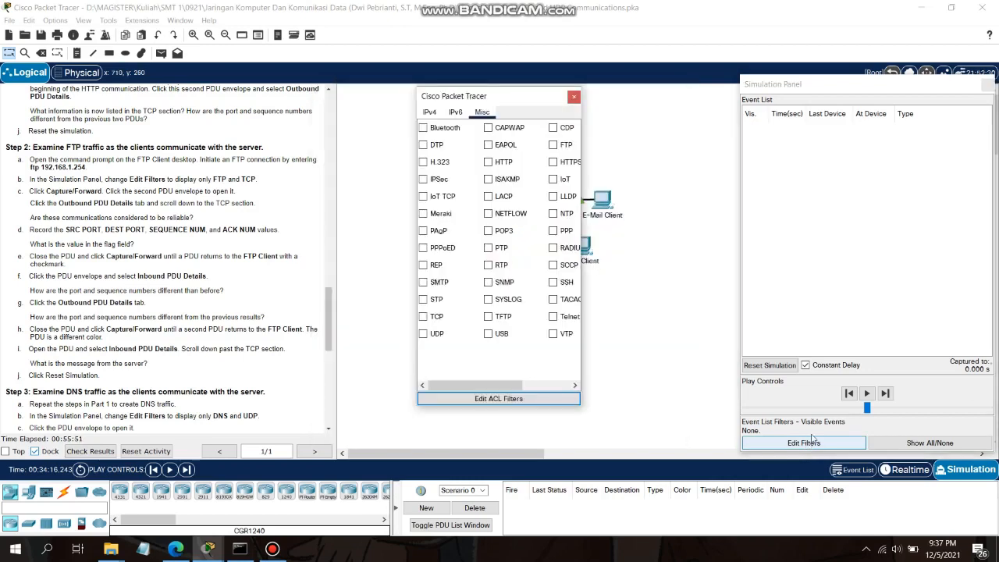
click(423, 316)
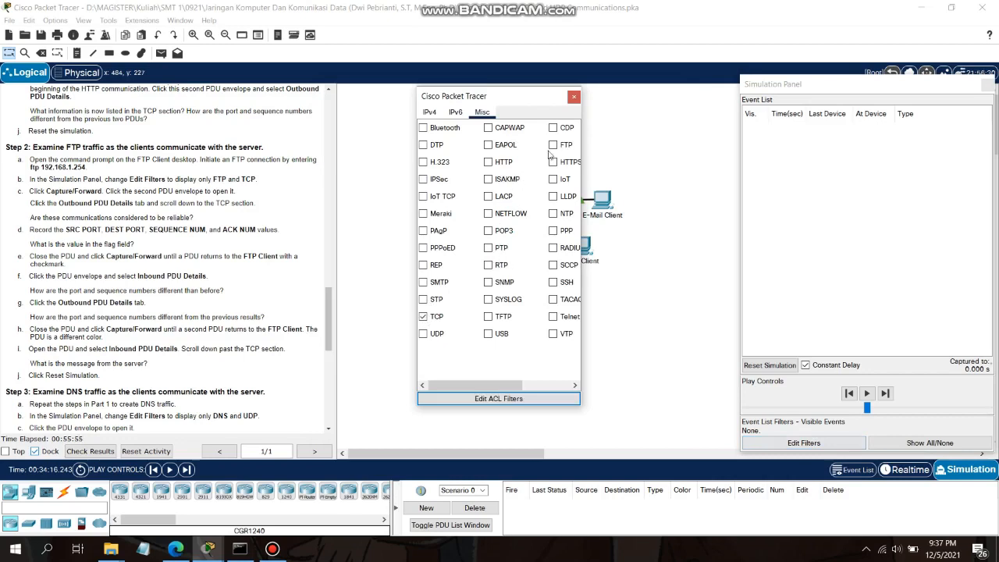
click(553, 145)
click(574, 97)
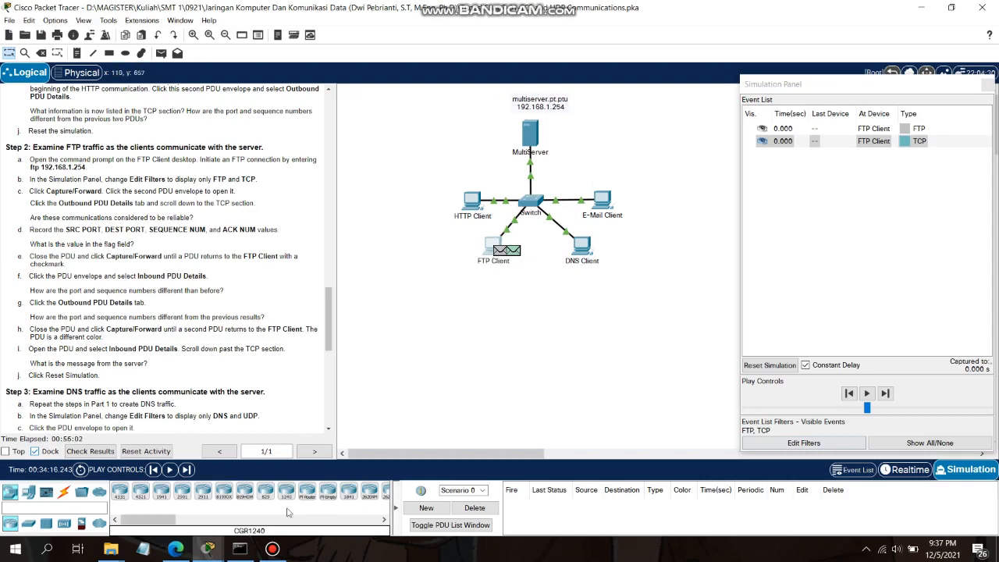
Run the entered ftp 192.168.1.254 command on the FTP Client and minimize its window.
click(495, 246)
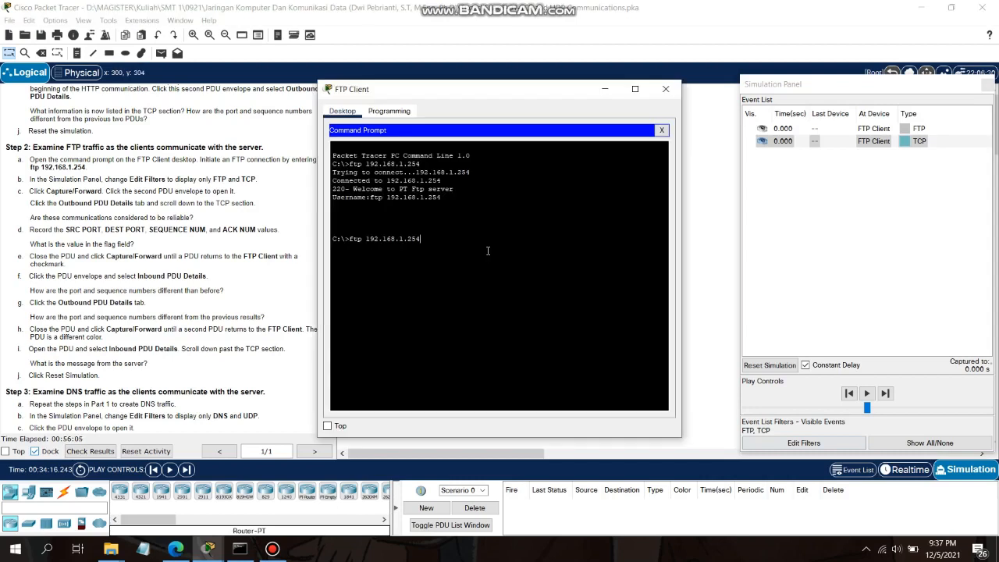
key(Return)
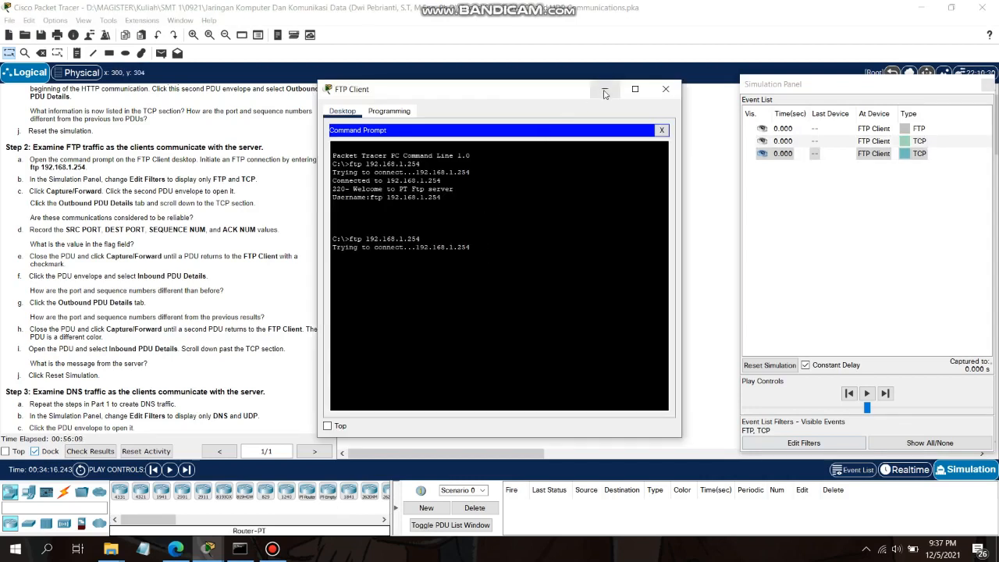
click(605, 93)
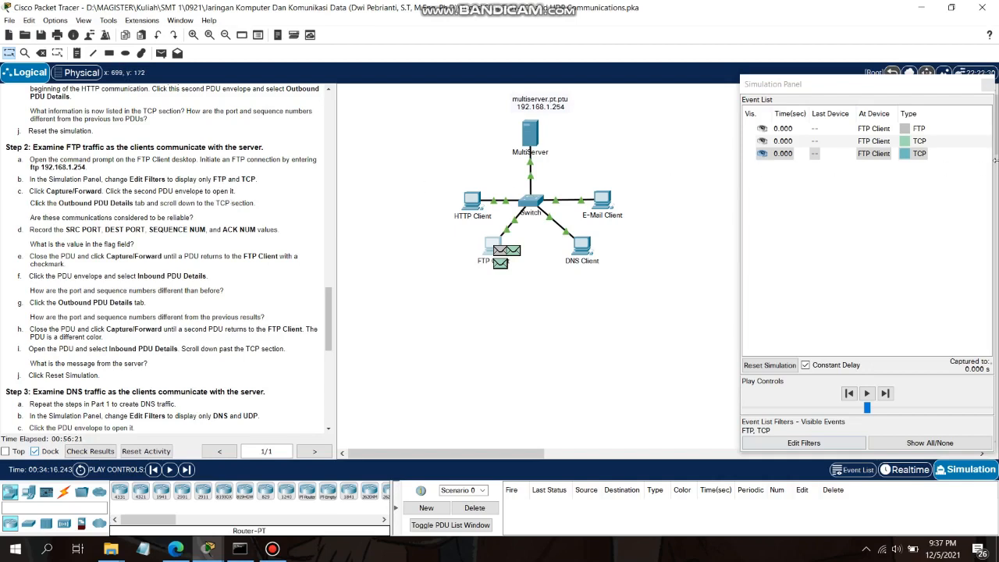
Open the first TCP event at the FTP Client, examine the TCP section of its outbound PDU details, and close the details.
click(919, 142)
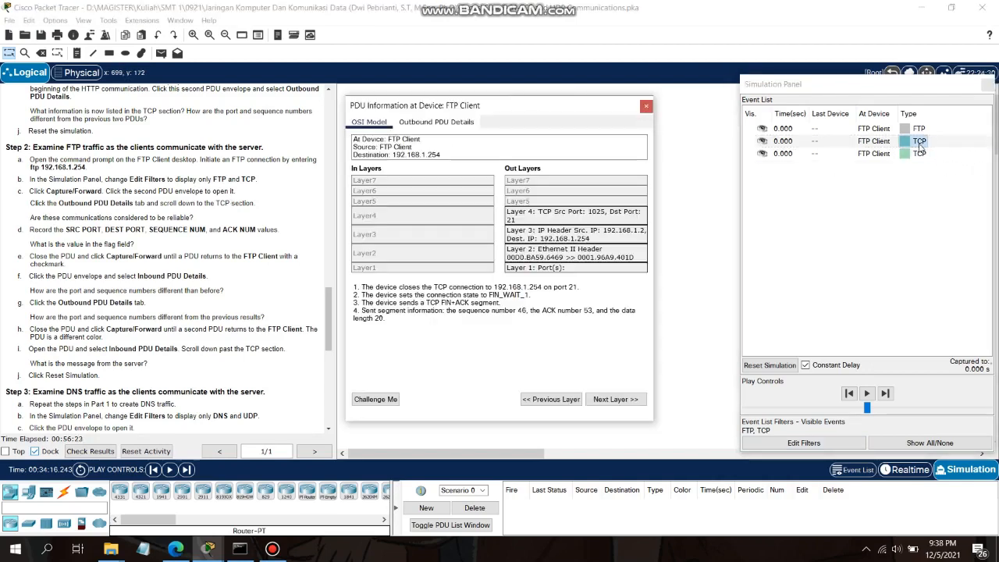
click(444, 125)
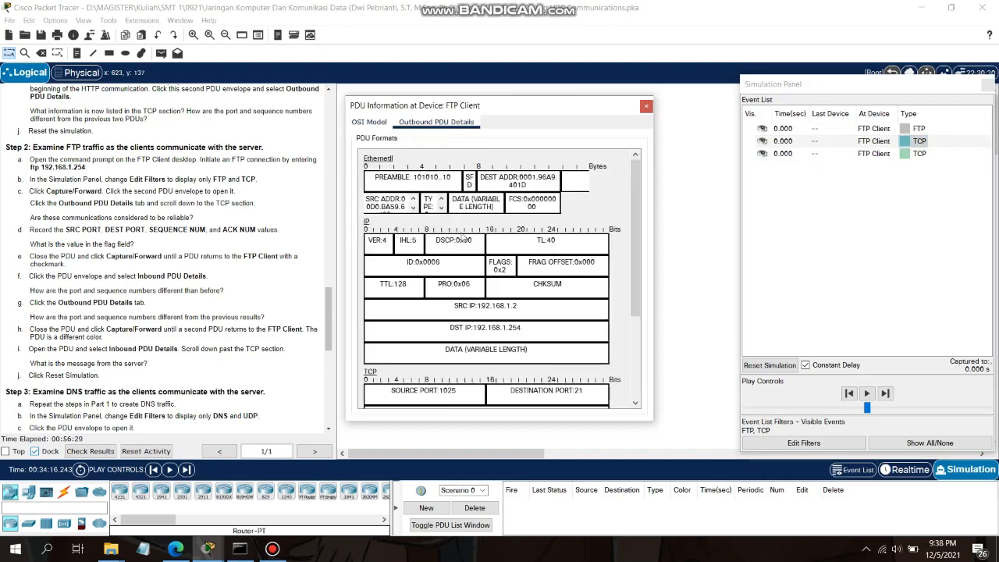
scroll(471, 279, down, 1)
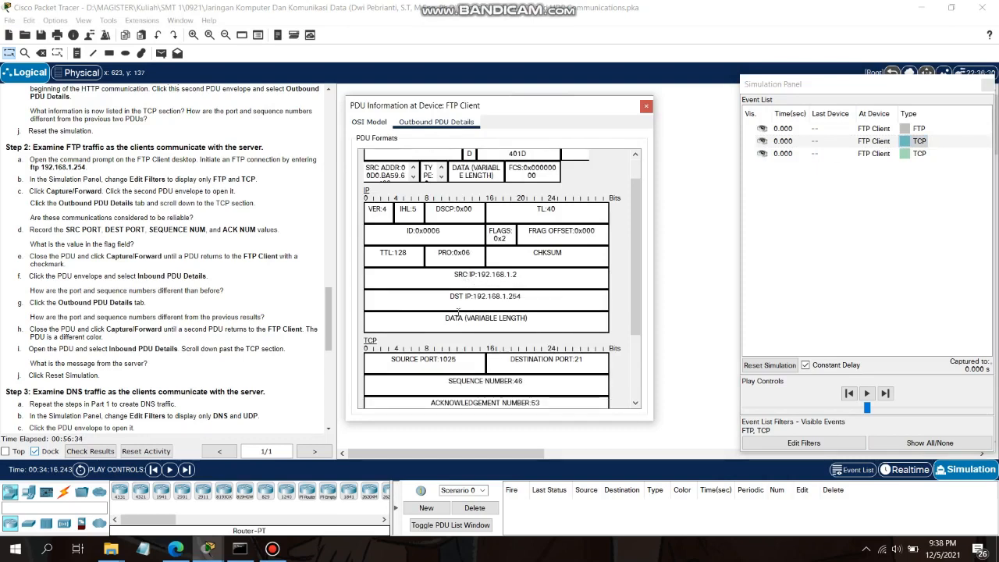
scroll(453, 344, down, 2)
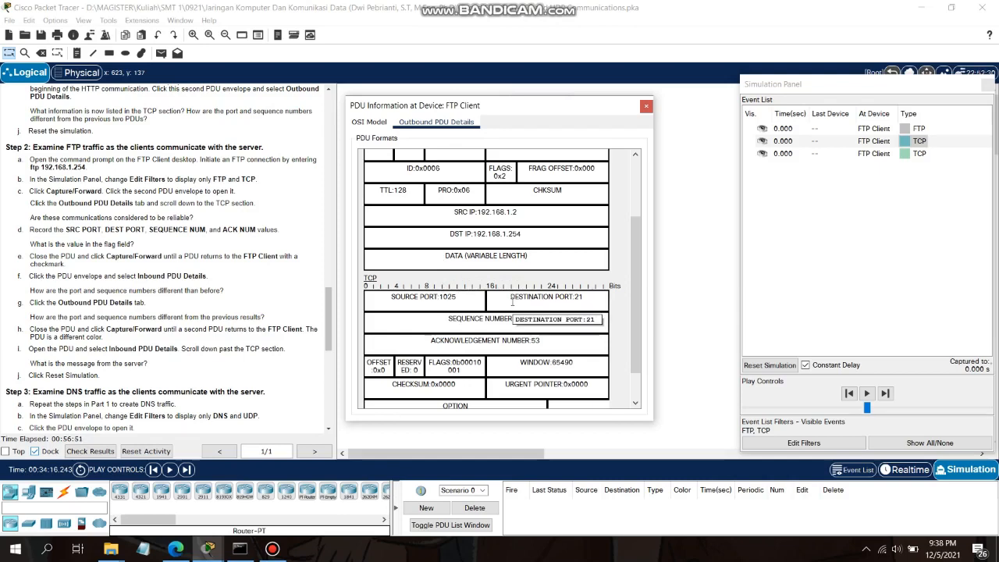
scroll(512, 302, down, 1)
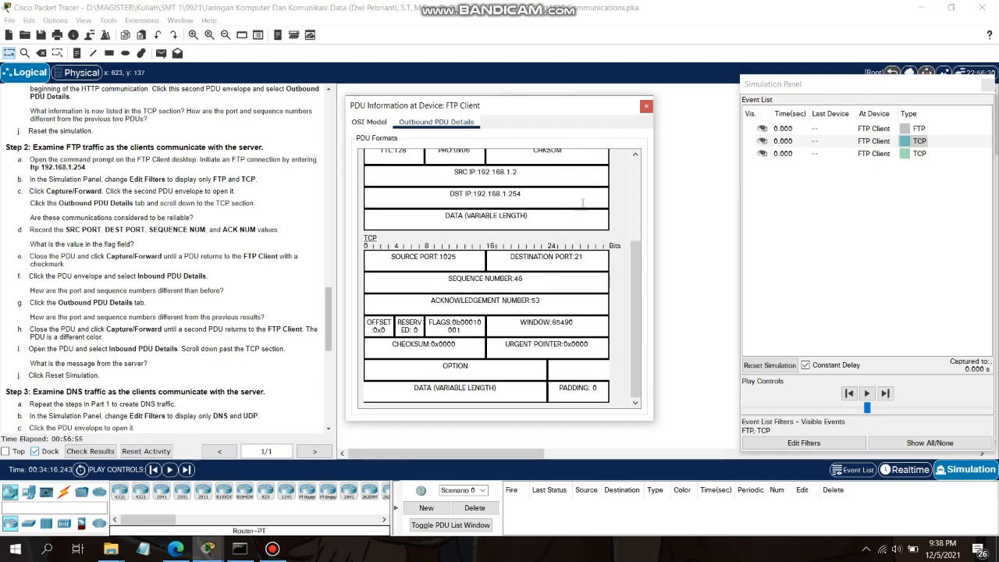
click(645, 106)
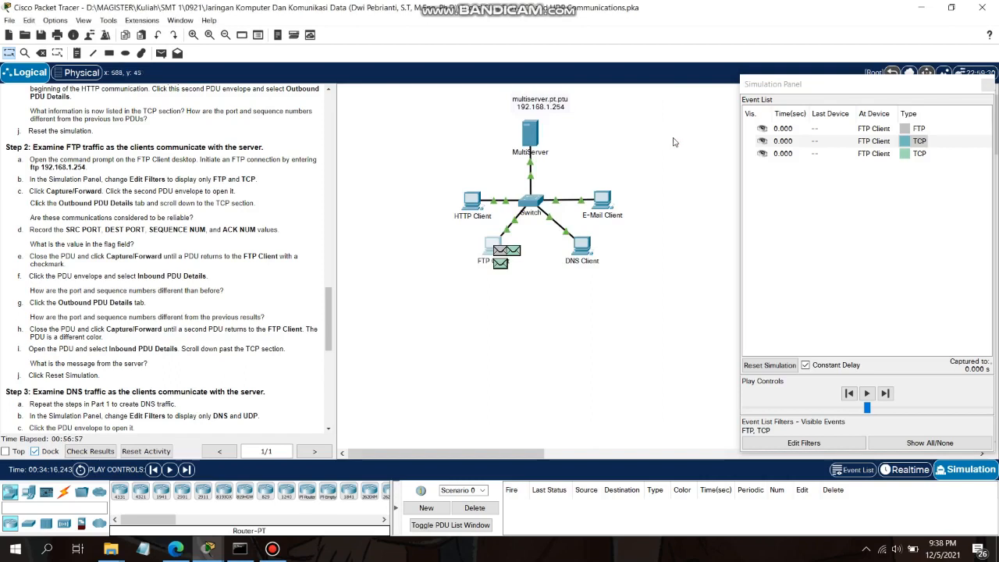
Advance the simulation with Capture/Forward until a TCP PDU returns from the Switch to the FTP Client.
click(886, 394)
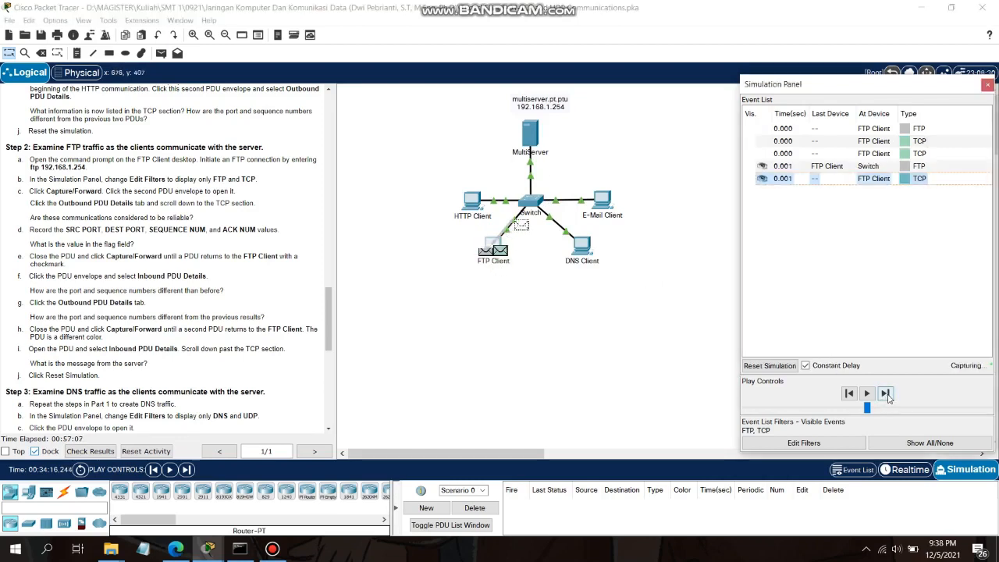
click(886, 395)
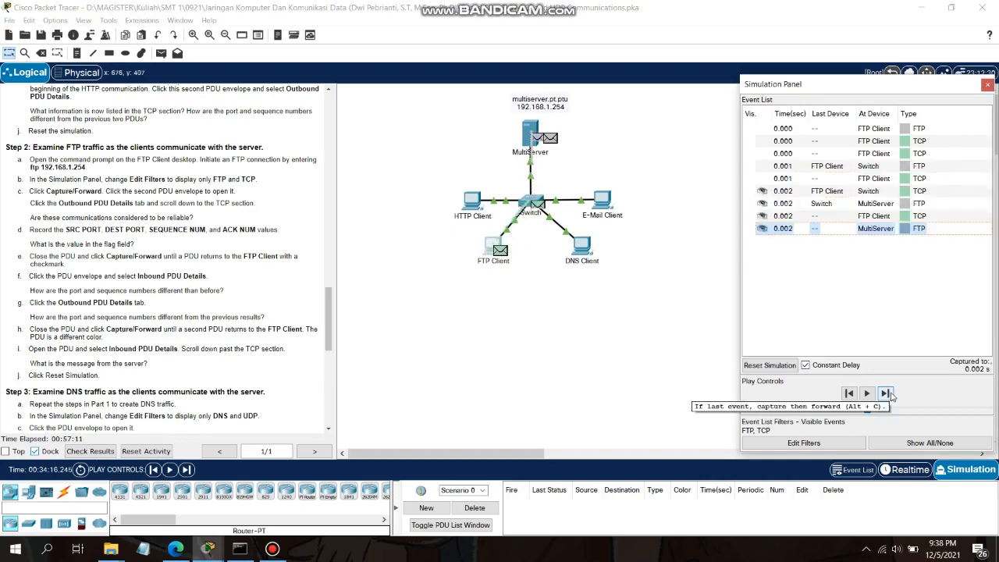
click(889, 395)
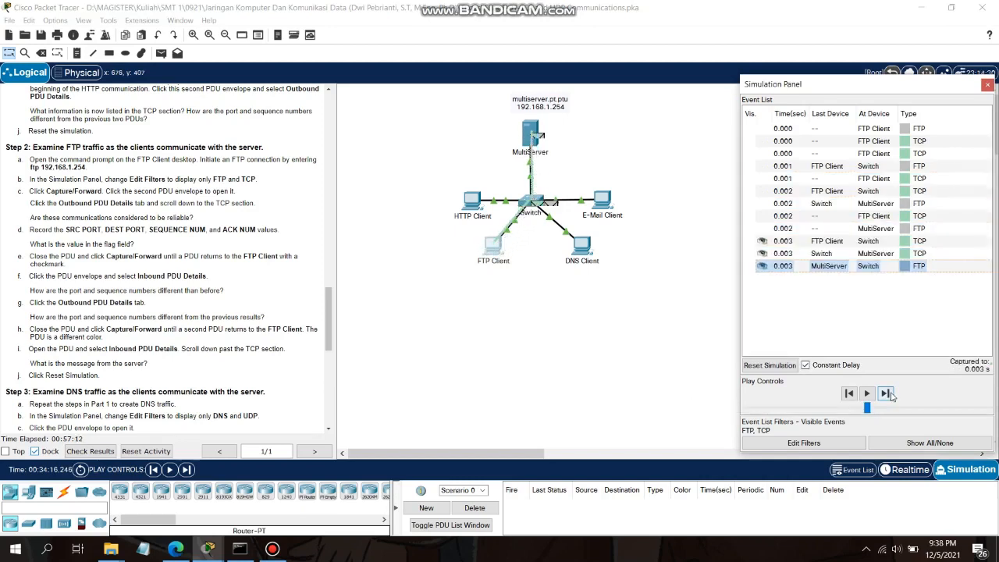
click(890, 395)
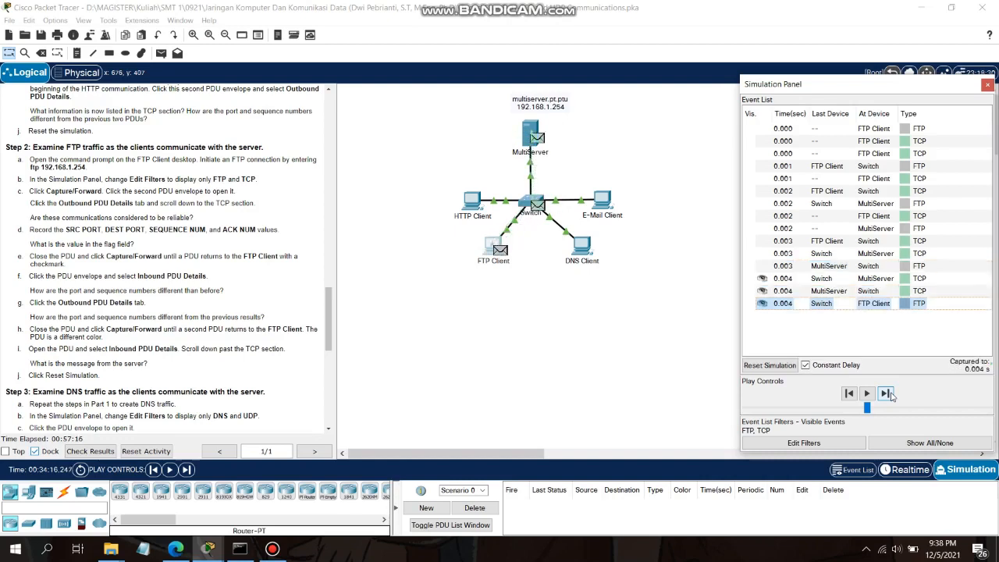
click(887, 394)
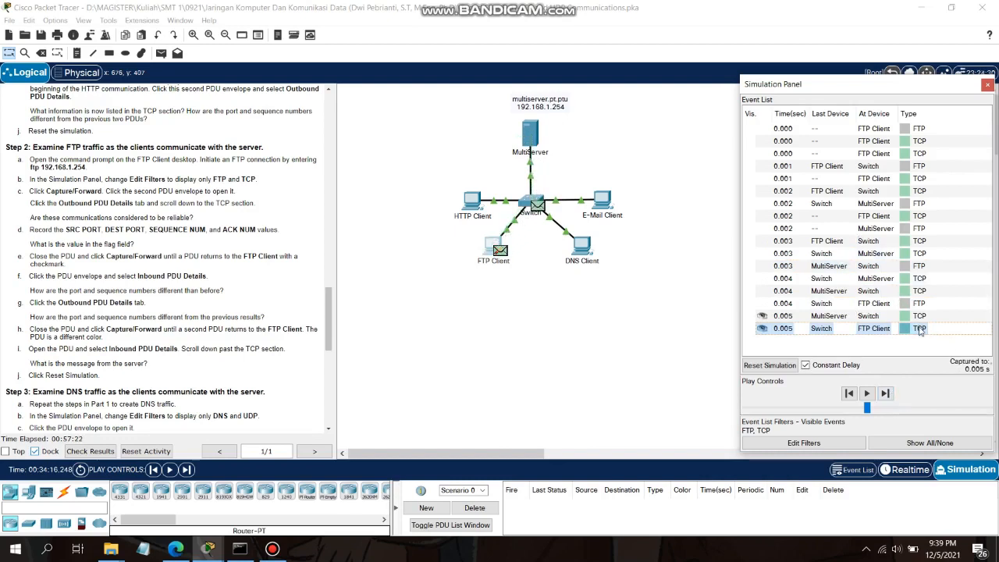
Open the TCP PDU that returned to the FTP Client and examine the TCP section of its inbound PDU details.
click(919, 328)
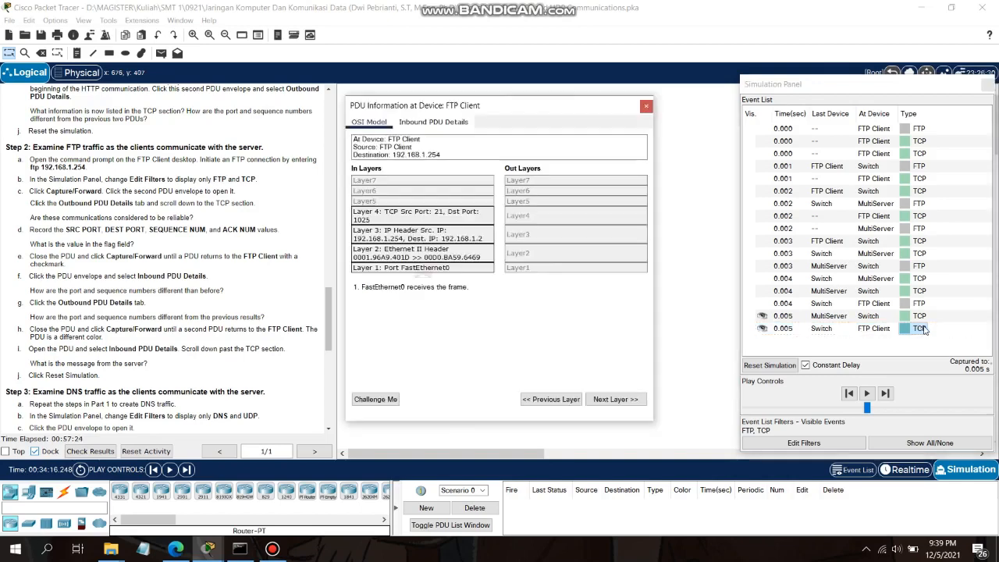
click(433, 125)
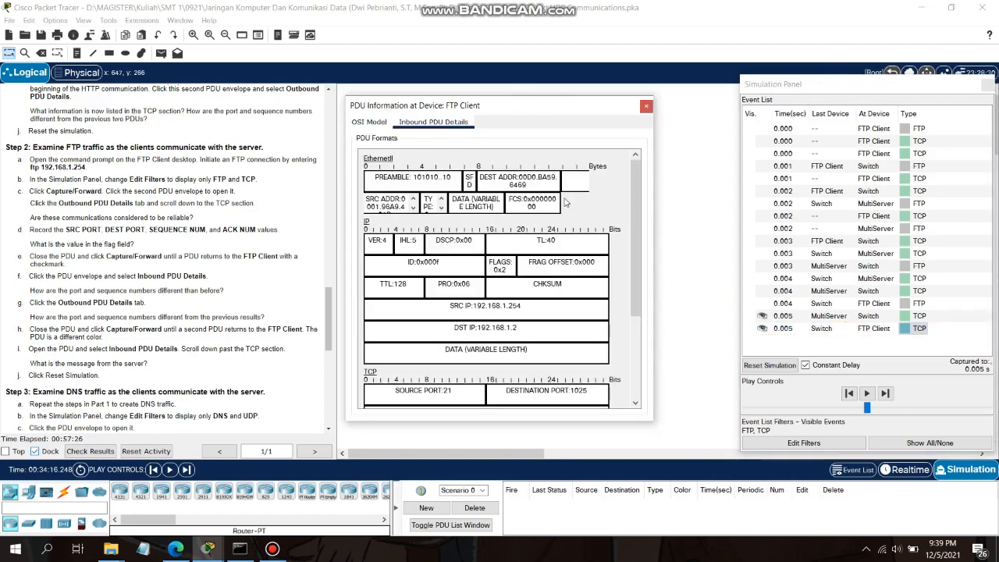
scroll(542, 315, down, 1)
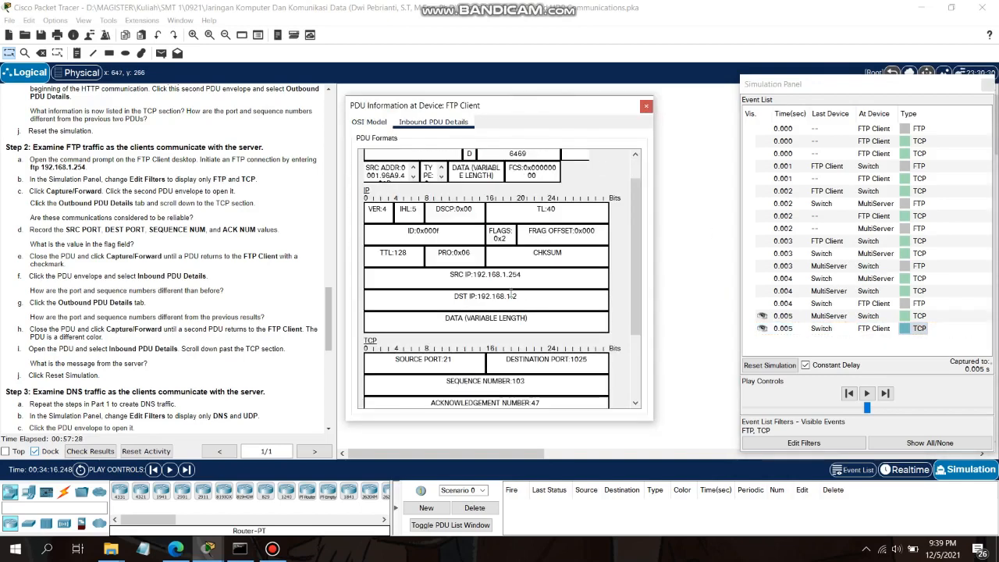
scroll(512, 296, down, 1)
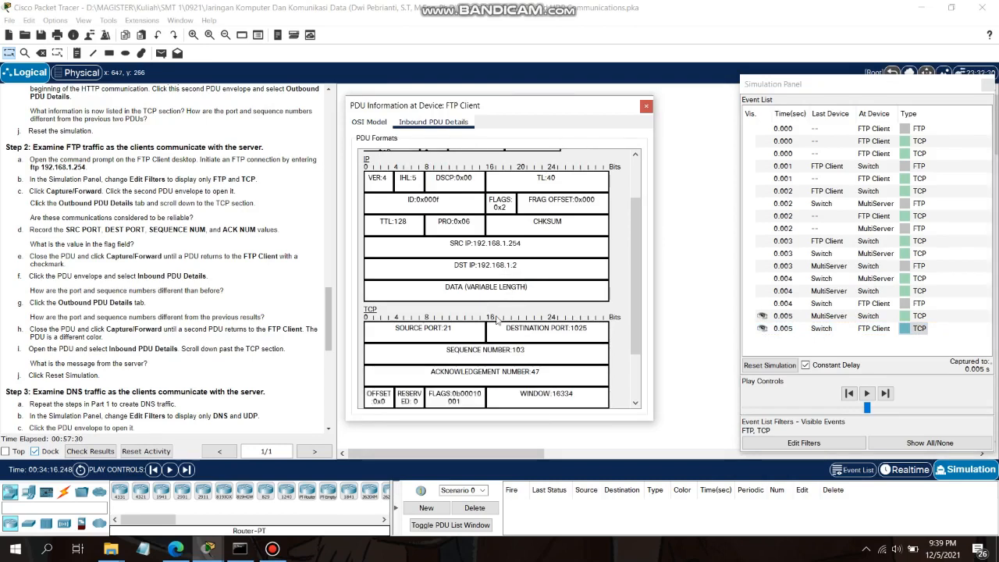
scroll(497, 318, down, 1)
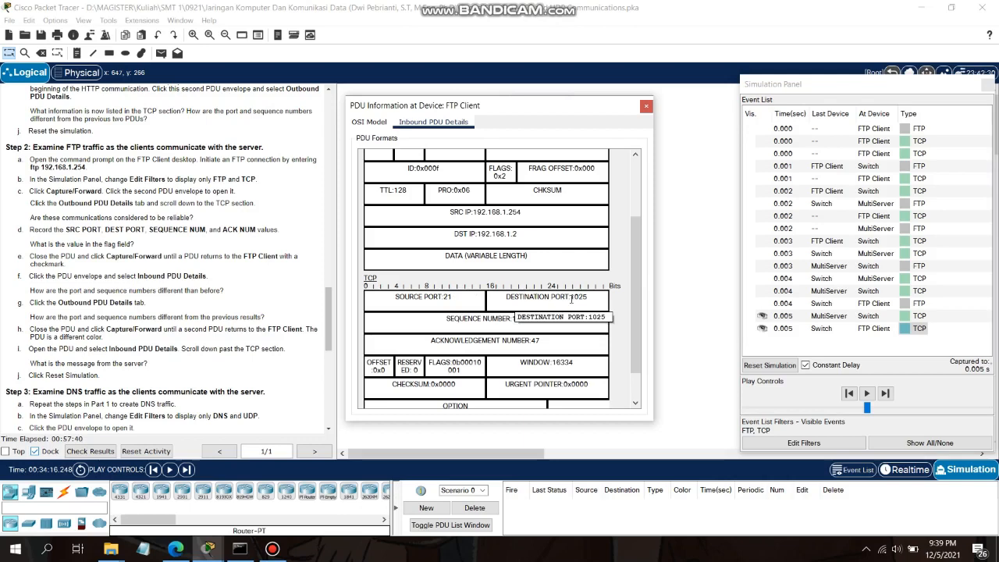
scroll(568, 302, down, 1)
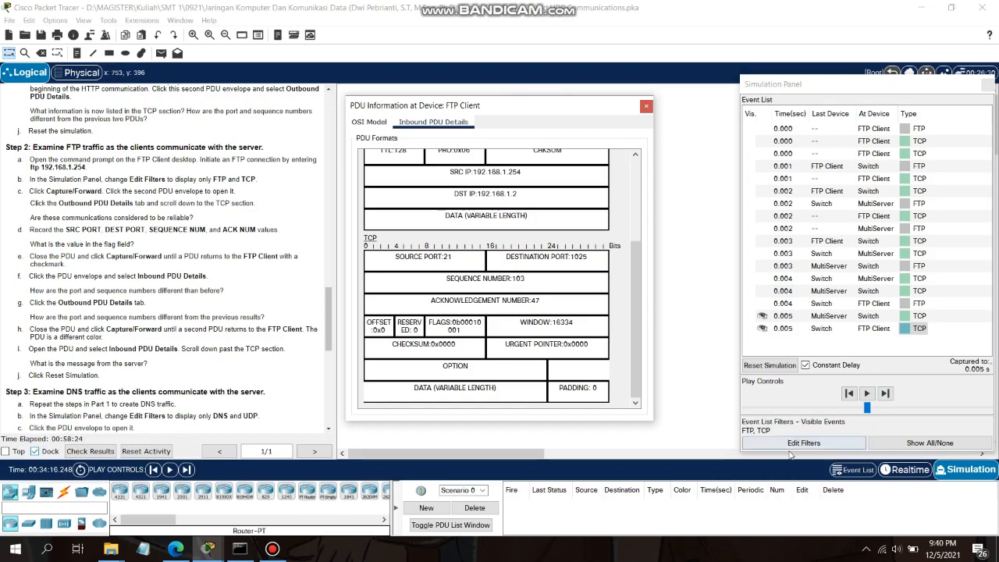
Close the PDU details, reset the simulation, and bring up the Step 3 DNS instructions.
click(773, 371)
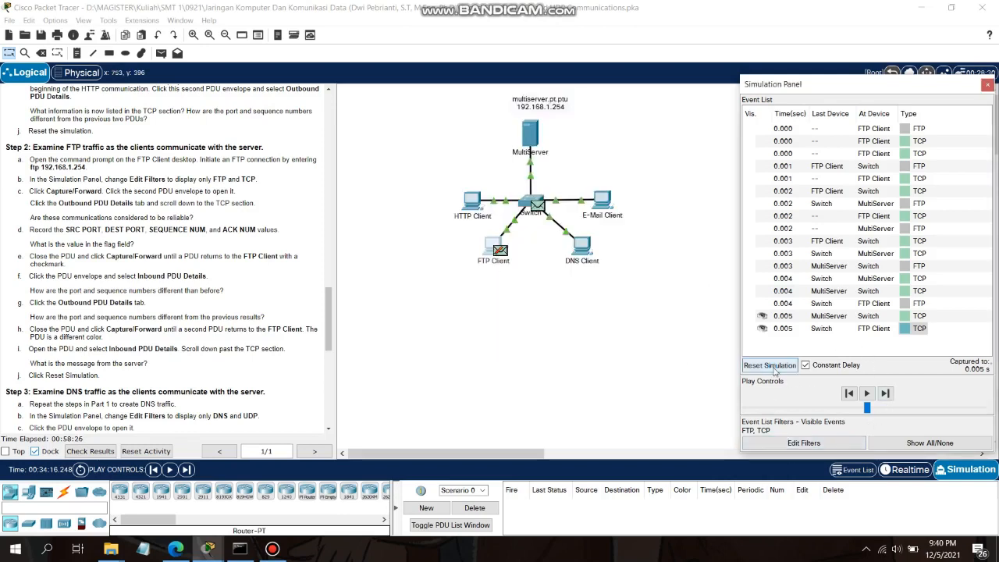
click(773, 370)
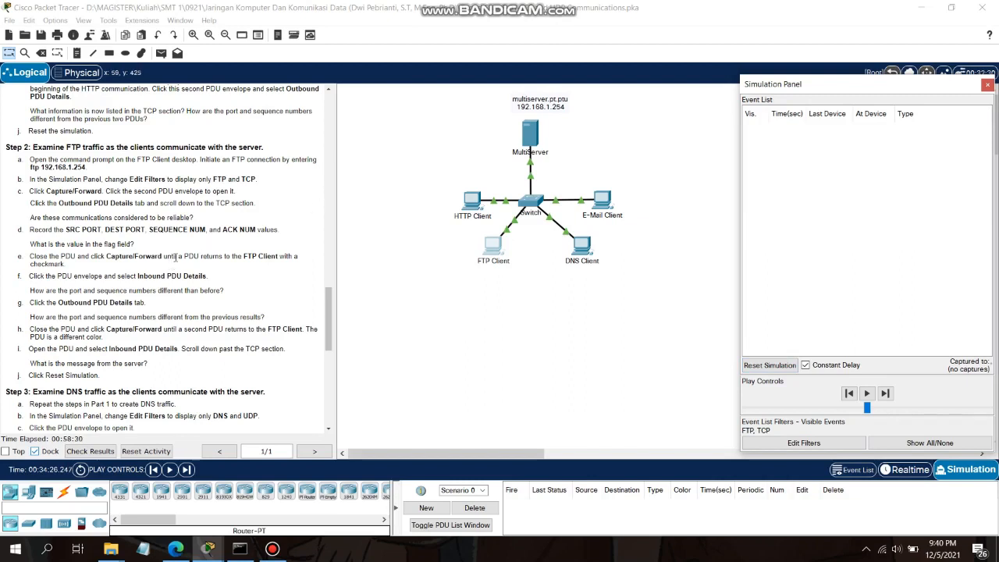
scroll(177, 256, down, 7)
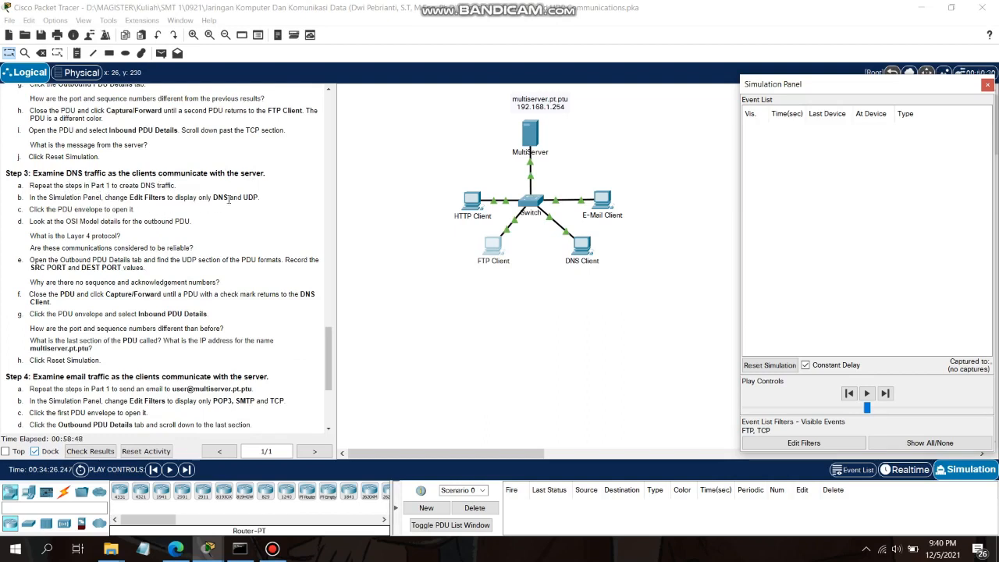
Try to limit the event list filters to DNS and UDP by disabling TCP and FTP, enabling UDP, and looking for DNS.
click(778, 444)
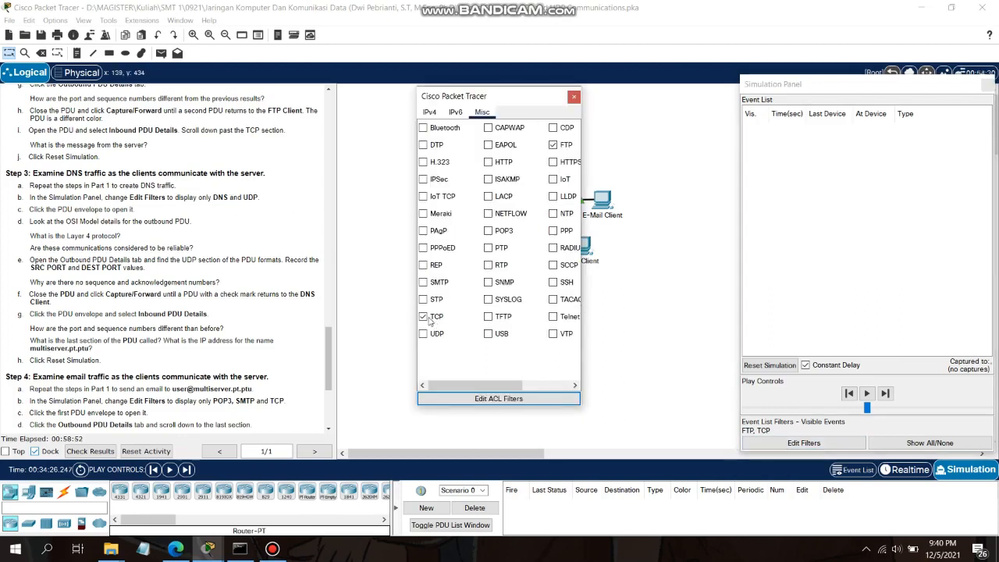
click(424, 317)
click(553, 145)
click(427, 334)
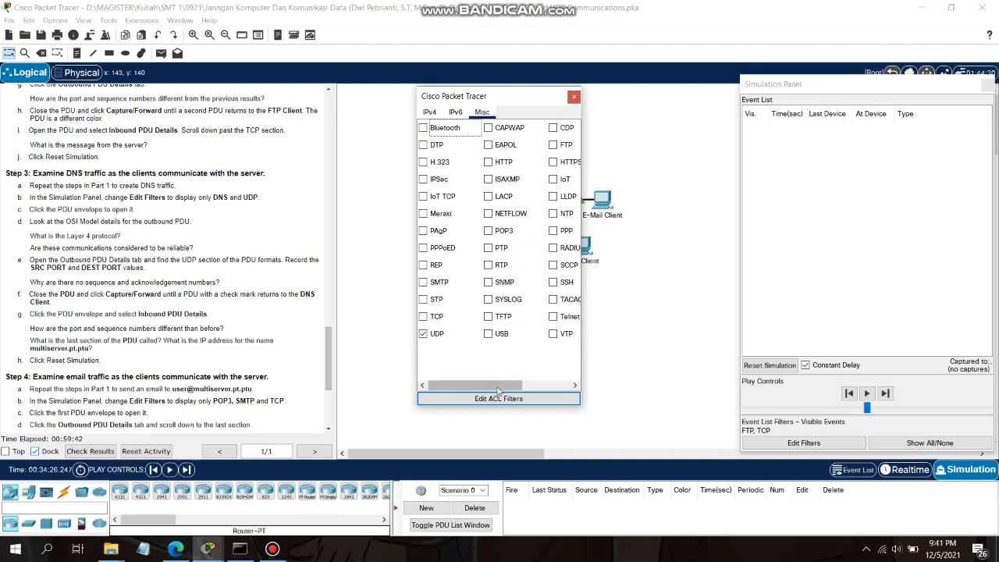
drag(484, 385, 533, 387)
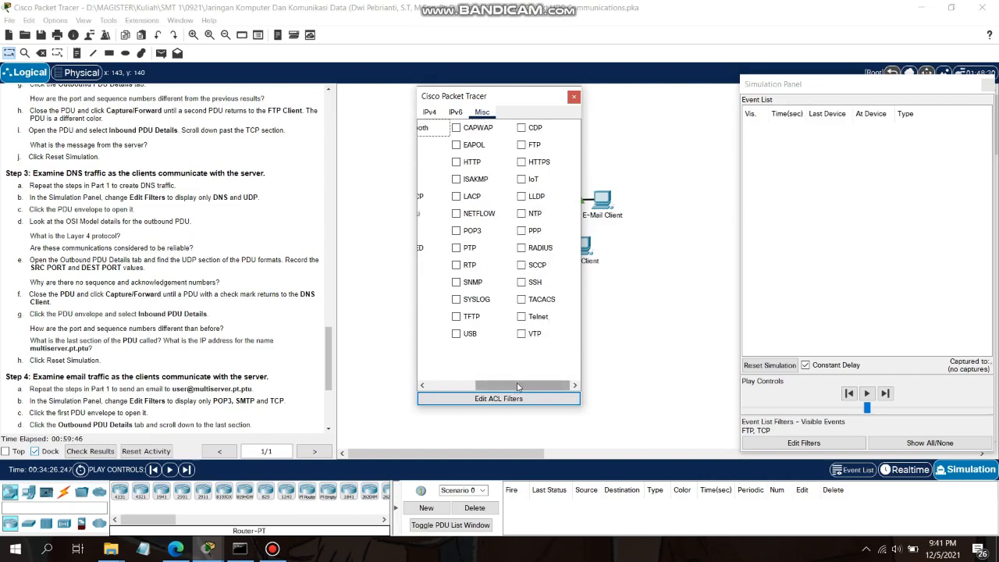
drag(531, 387, 500, 384)
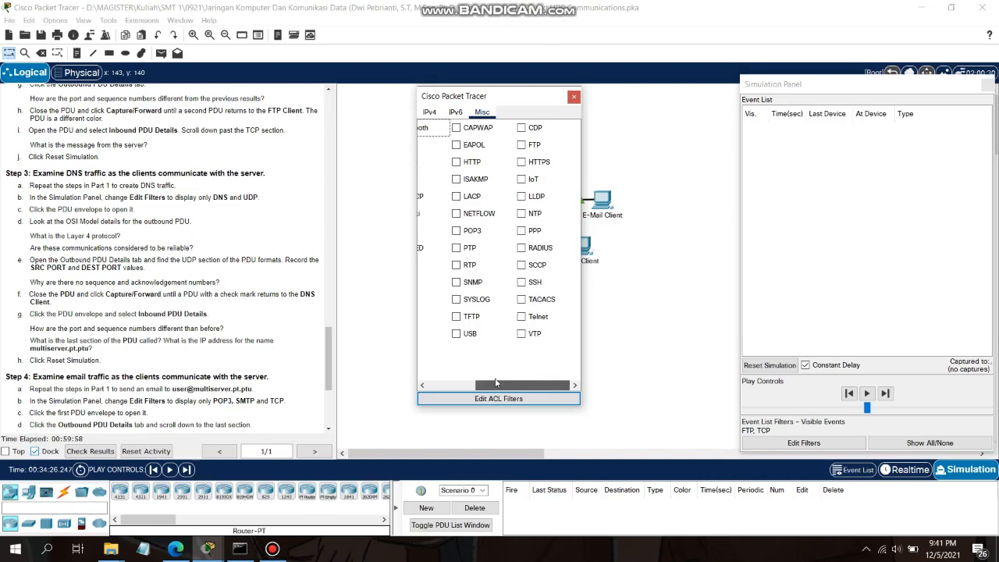
drag(487, 382, 440, 383)
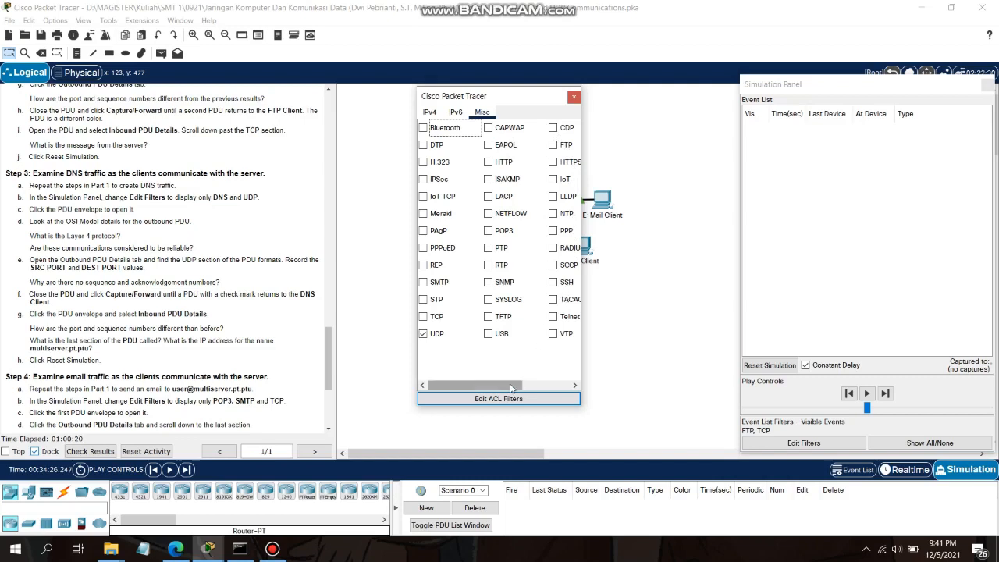
drag(529, 388, 556, 386)
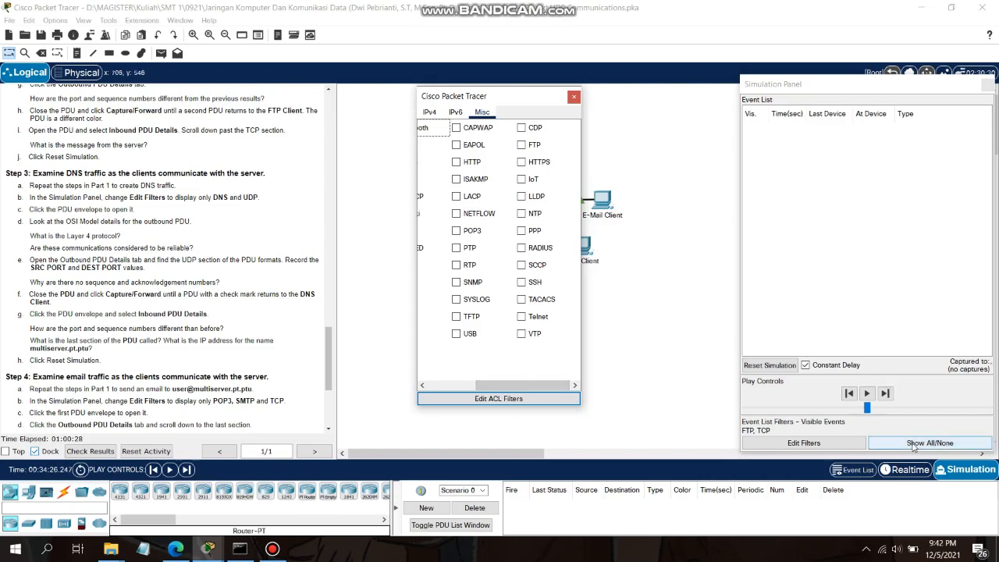
Set the event list filters to show all event types and close the filter window.
click(913, 443)
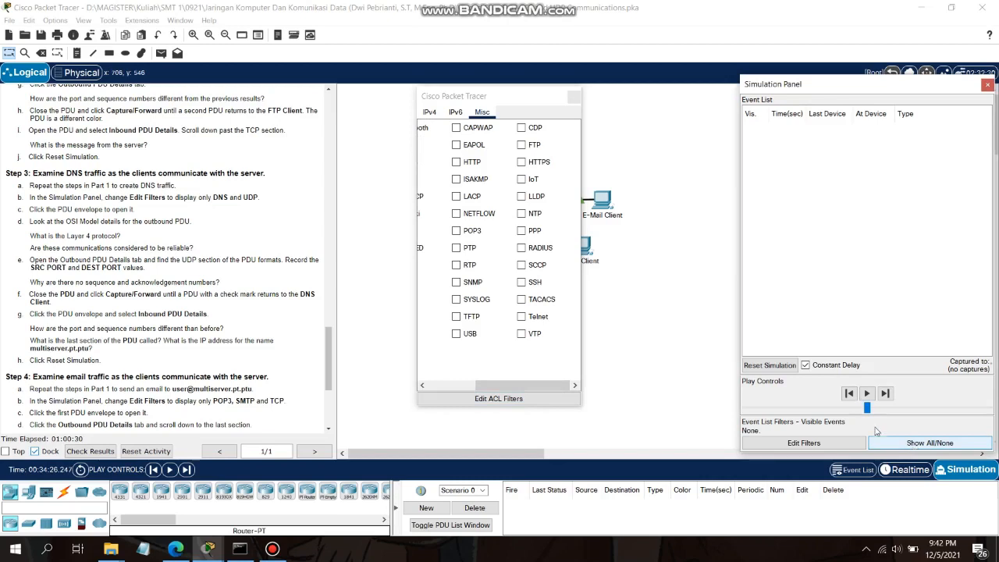
click(899, 443)
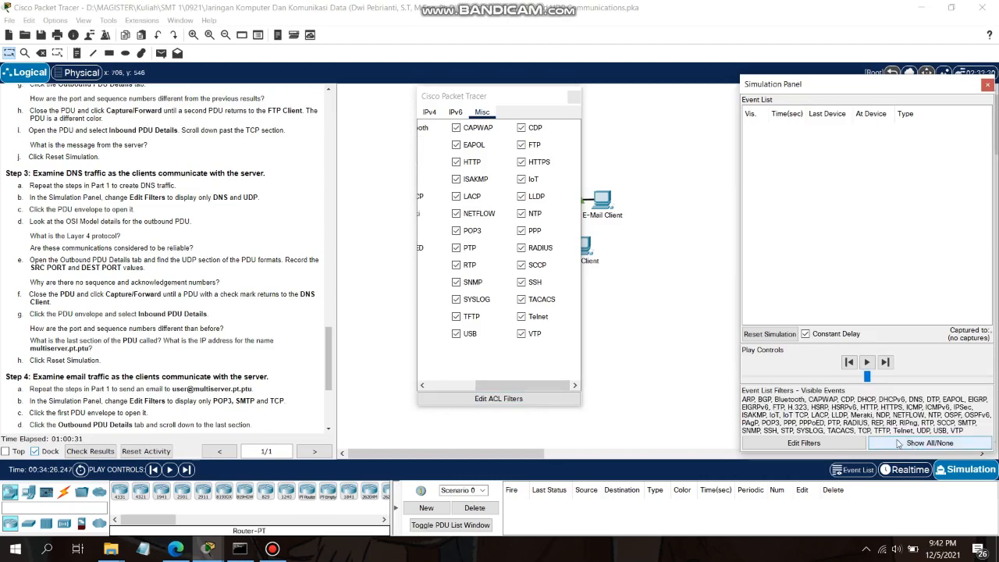
click(574, 96)
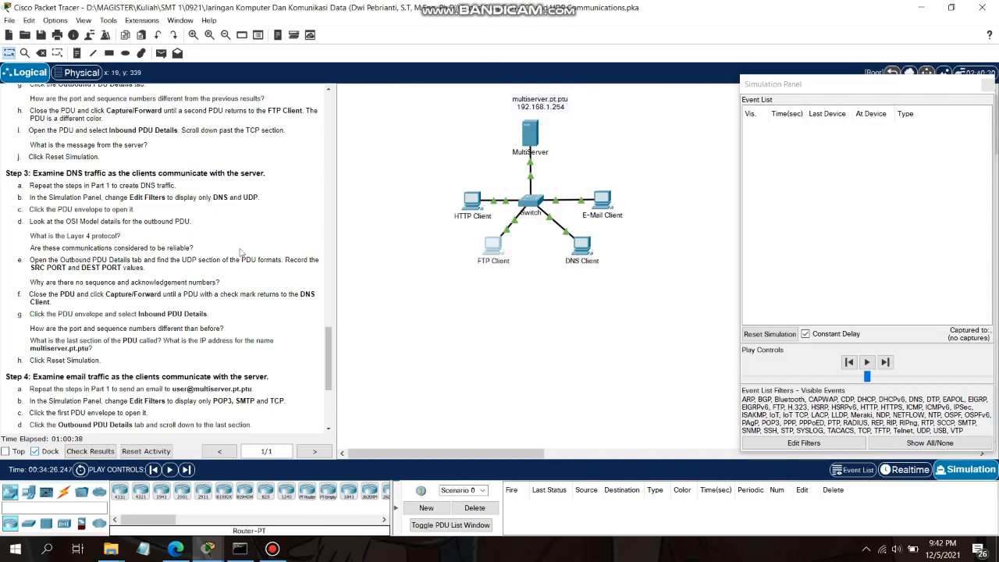
Run nslookup multiserver.pt.ptu at the DNS Client's command prompt and minimize its window.
click(582, 247)
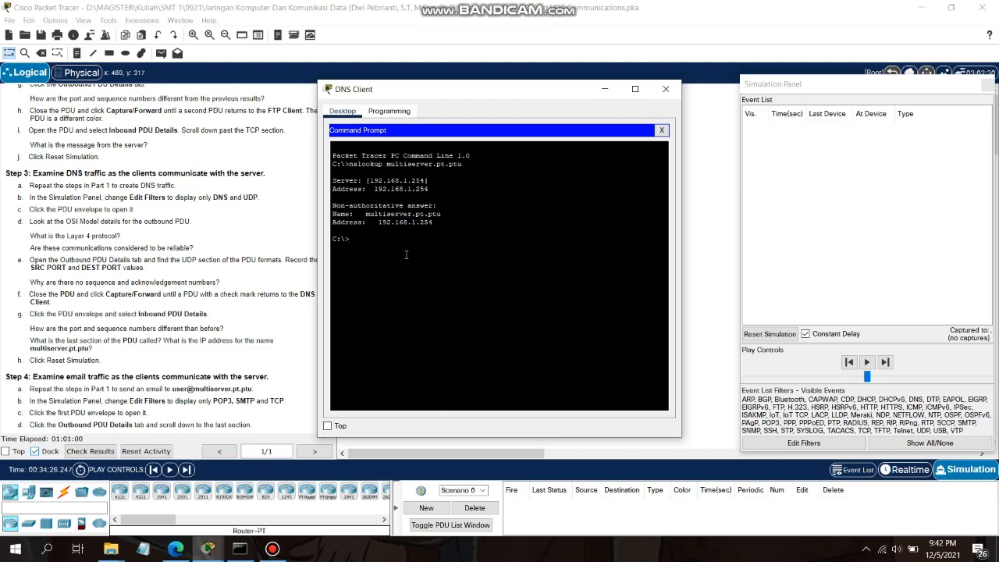
key(Up)
key(Return)
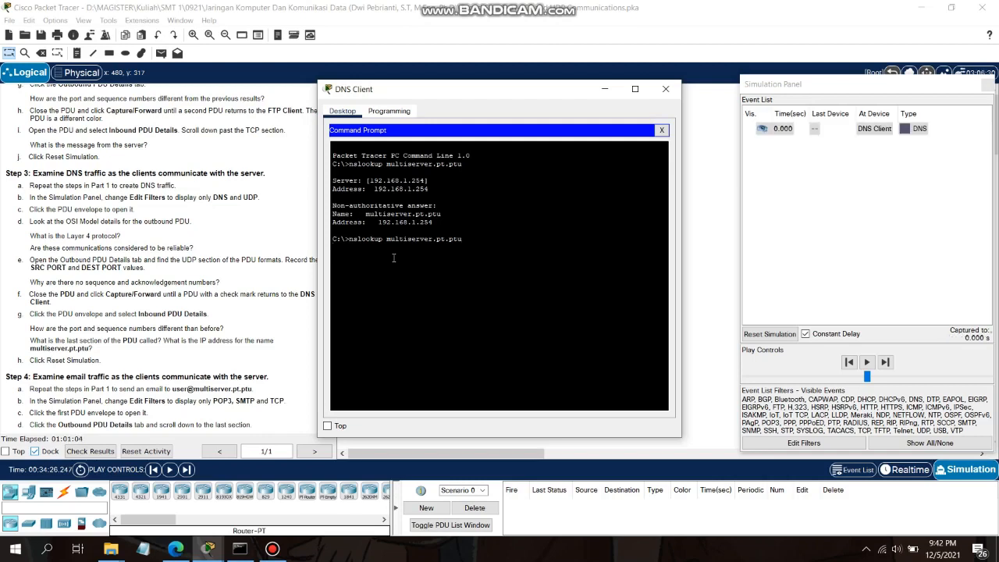
click(604, 89)
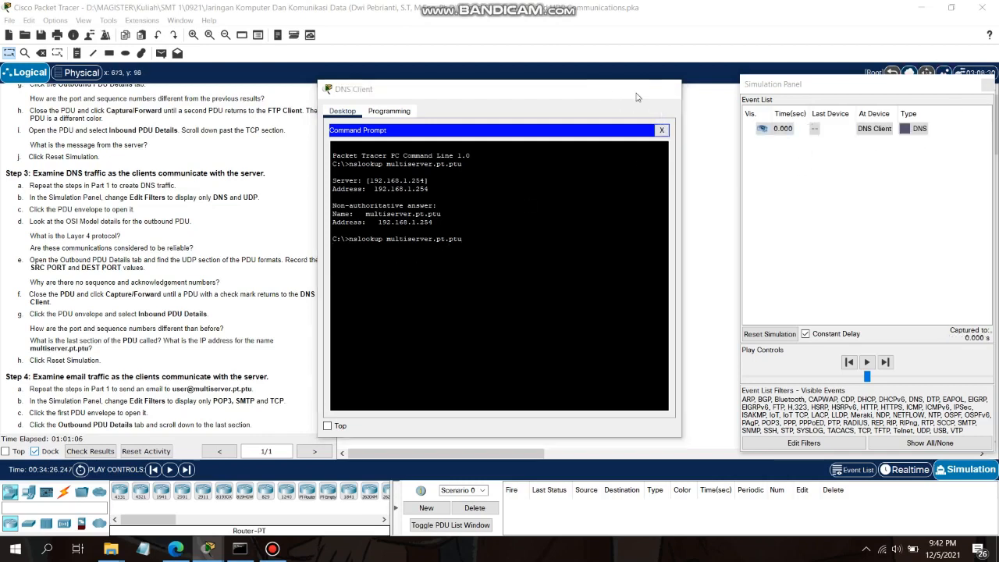
Examine the outbound PDU details of the DNS Client's query through the UDP and DNS sections, then close the PDU window.
click(925, 130)
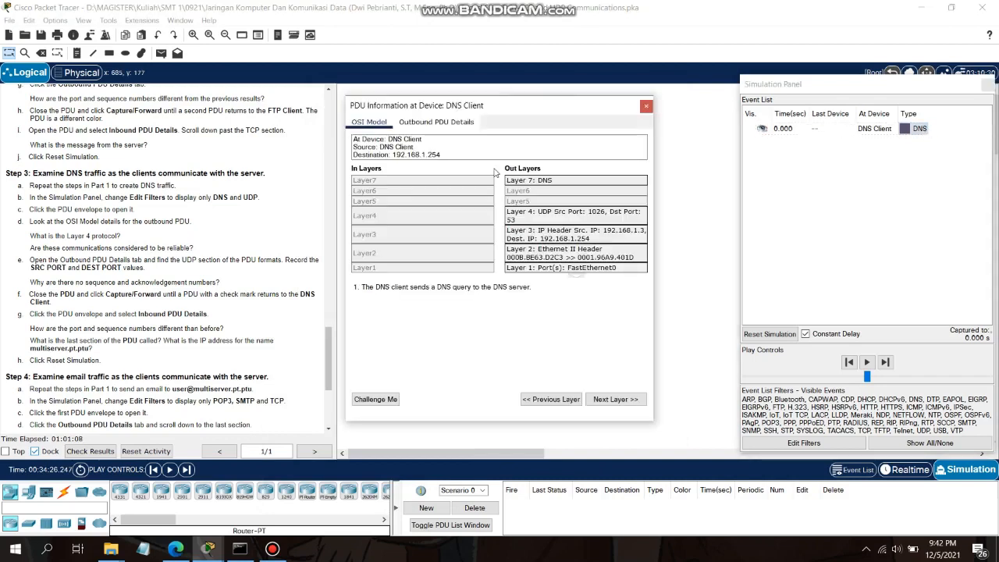
click(451, 123)
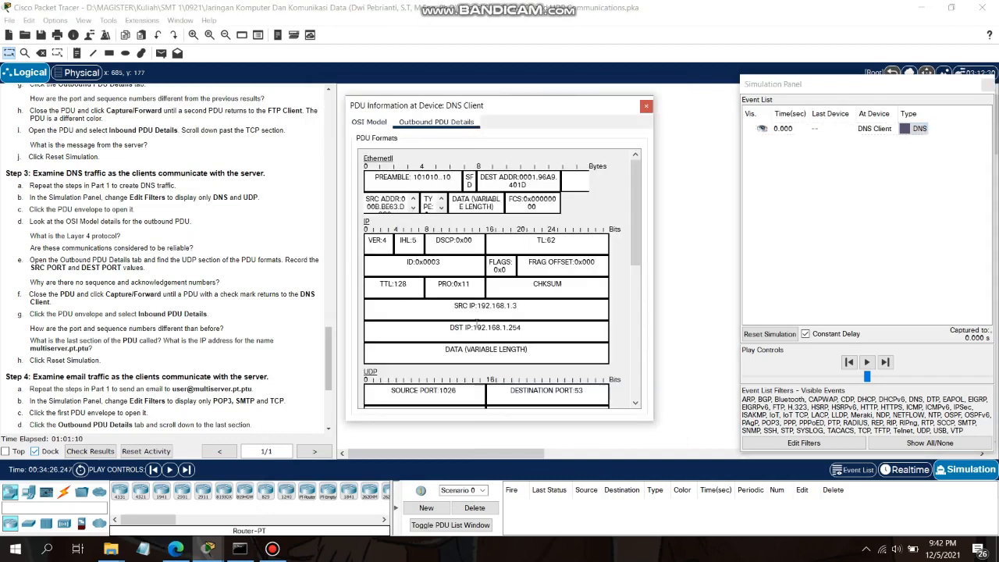
scroll(476, 323, down, 2)
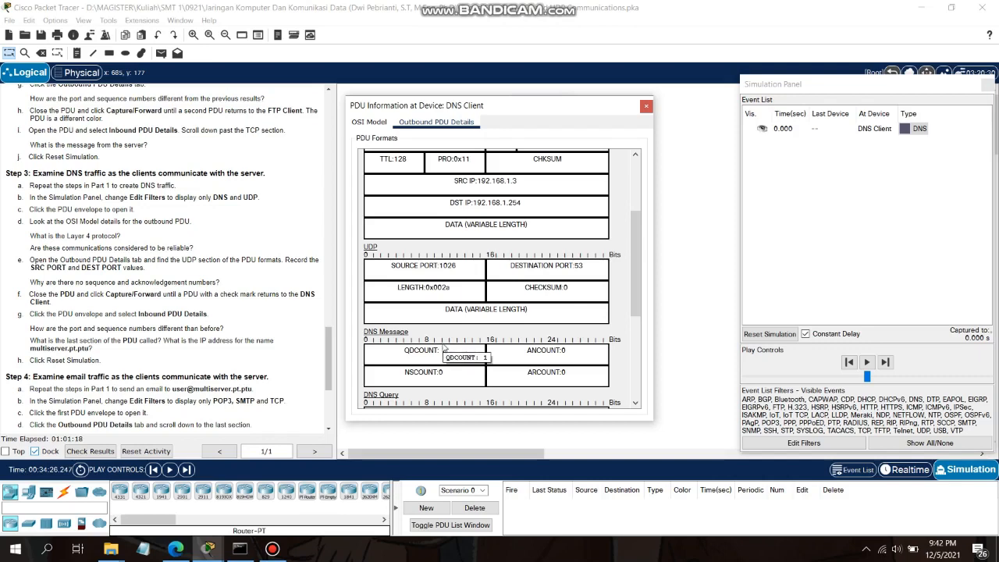
scroll(445, 345, down, 2)
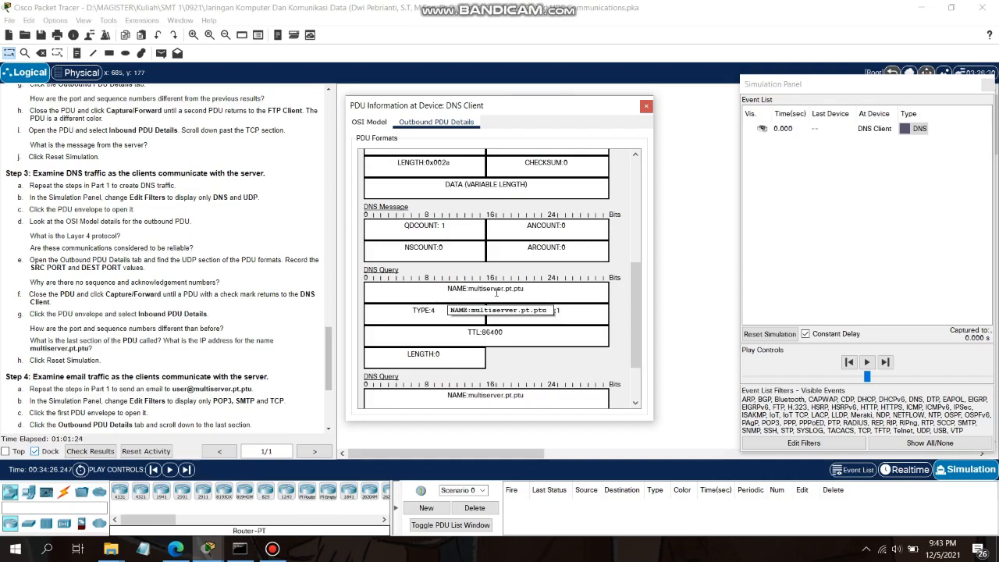
scroll(524, 313, down, 3)
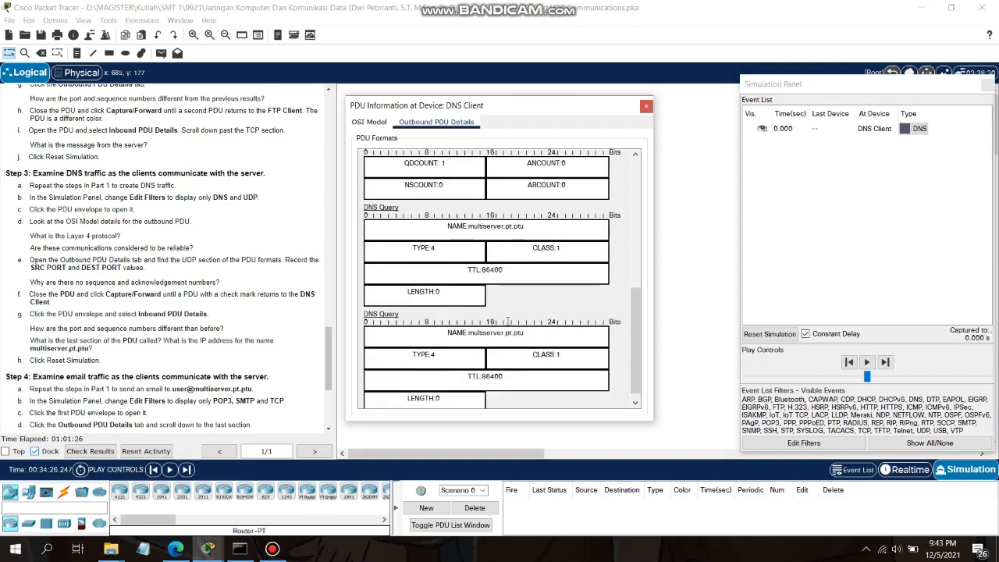
scroll(507, 321, down, 1)
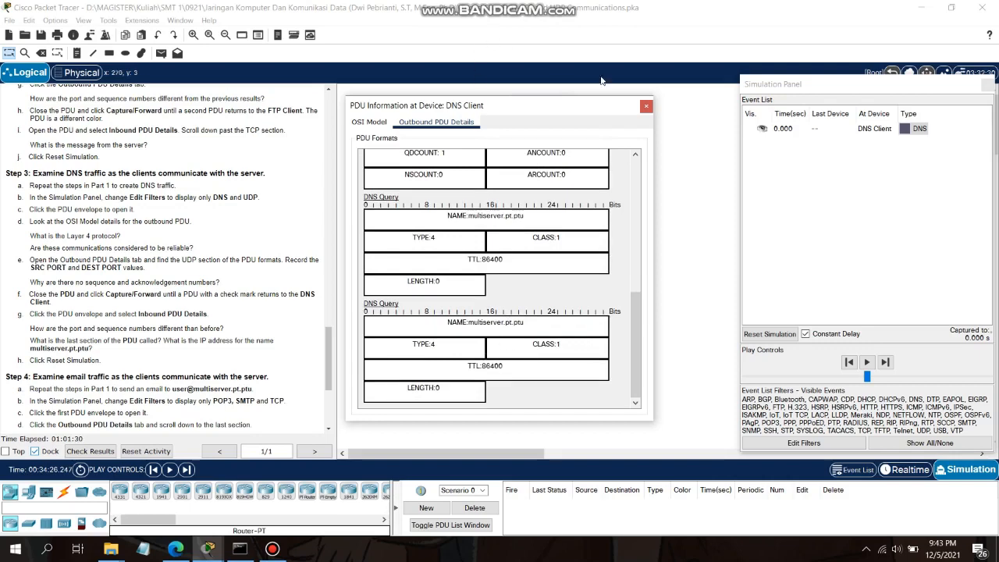
click(645, 108)
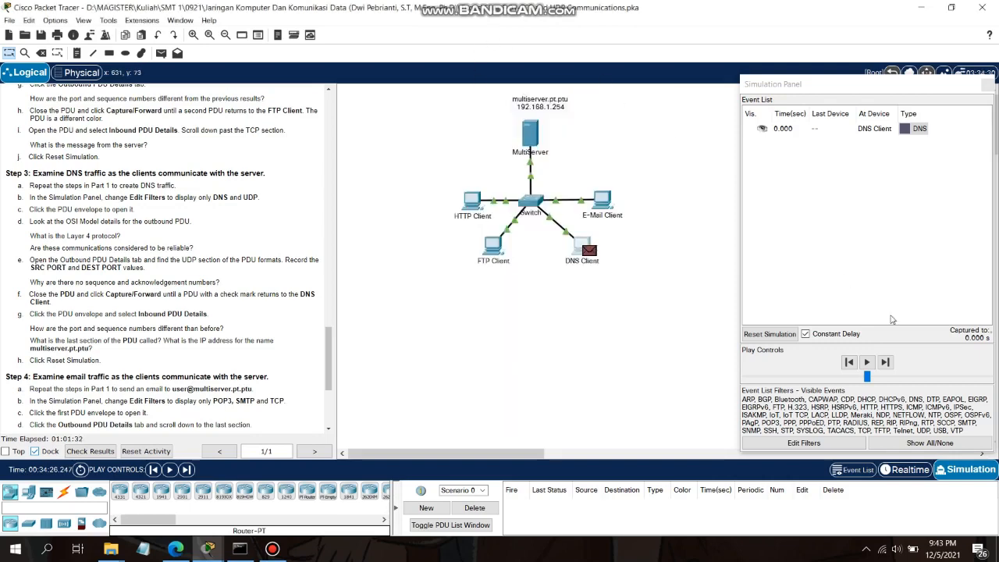
Advance the simulation event by event until the DNS reply returns to the DNS Client.
click(886, 362)
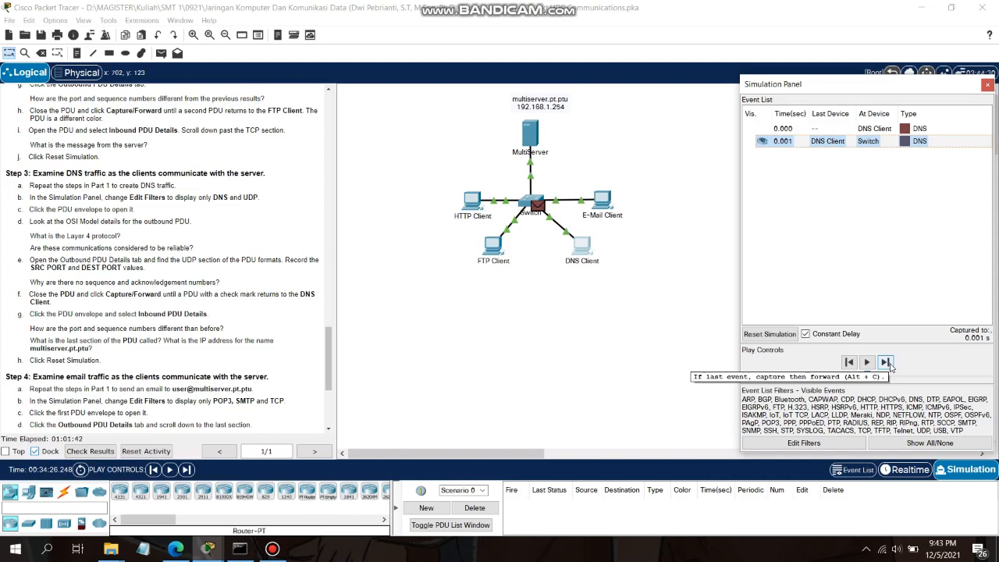
click(887, 363)
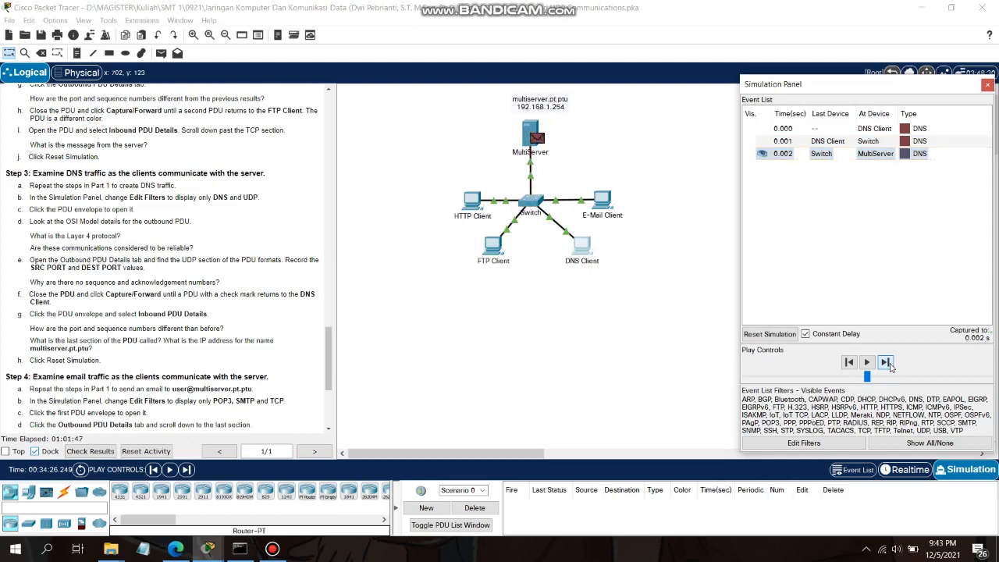
click(887, 363)
click(886, 363)
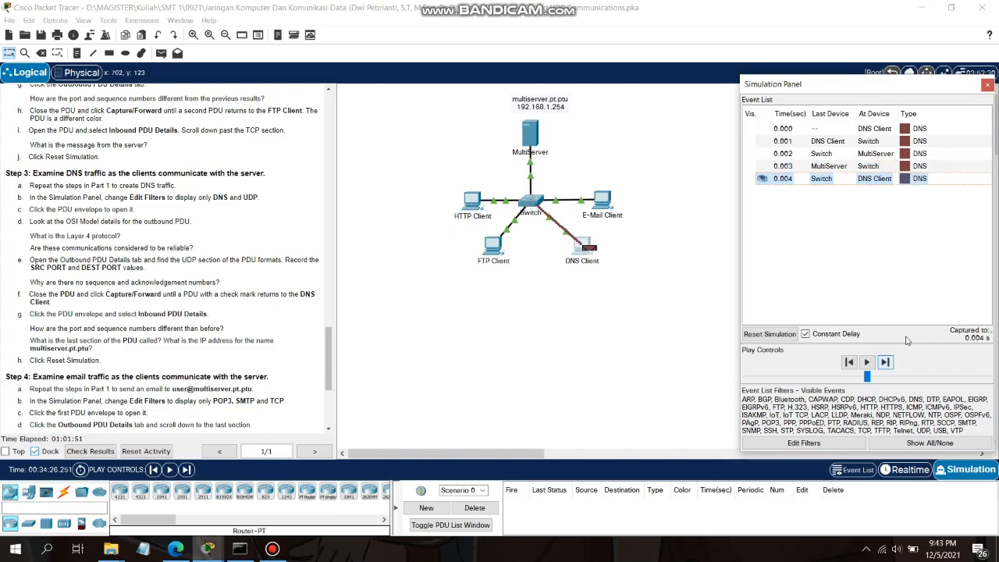
Examine the inbound PDU details of the DNS reply at the DNS Client down to the last DNS Answer section, then close them.
click(920, 180)
click(920, 180)
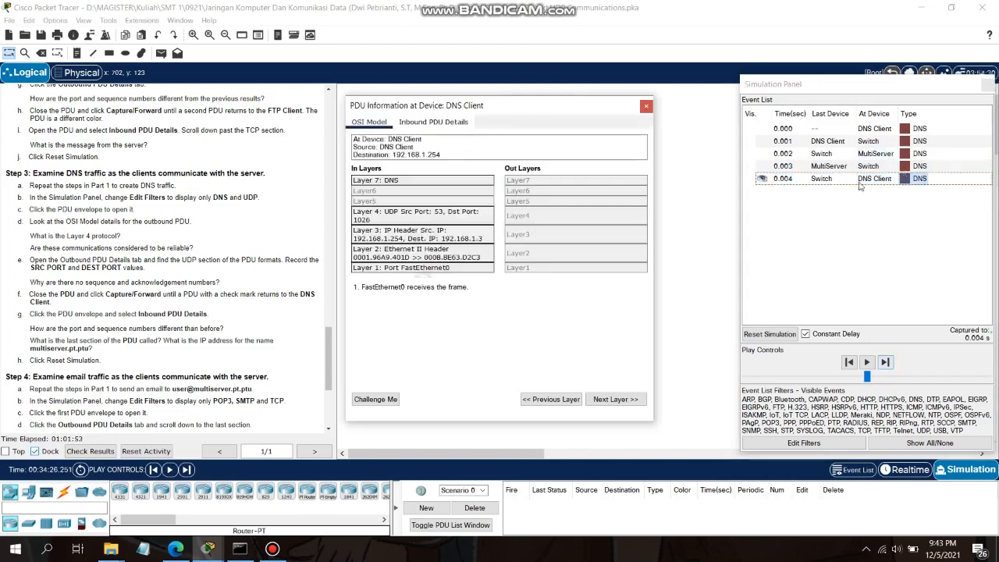
click(447, 125)
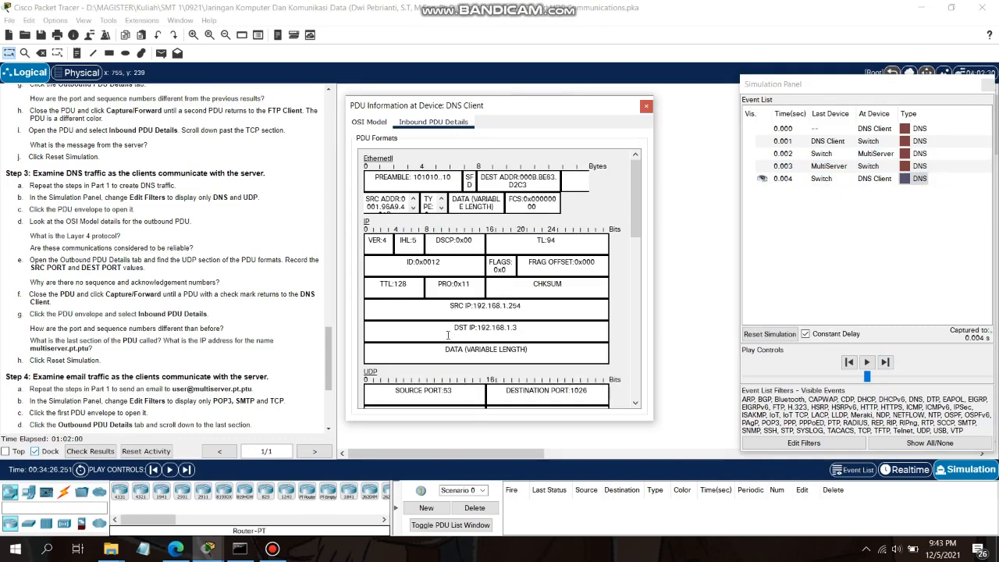
scroll(447, 334, down, 3)
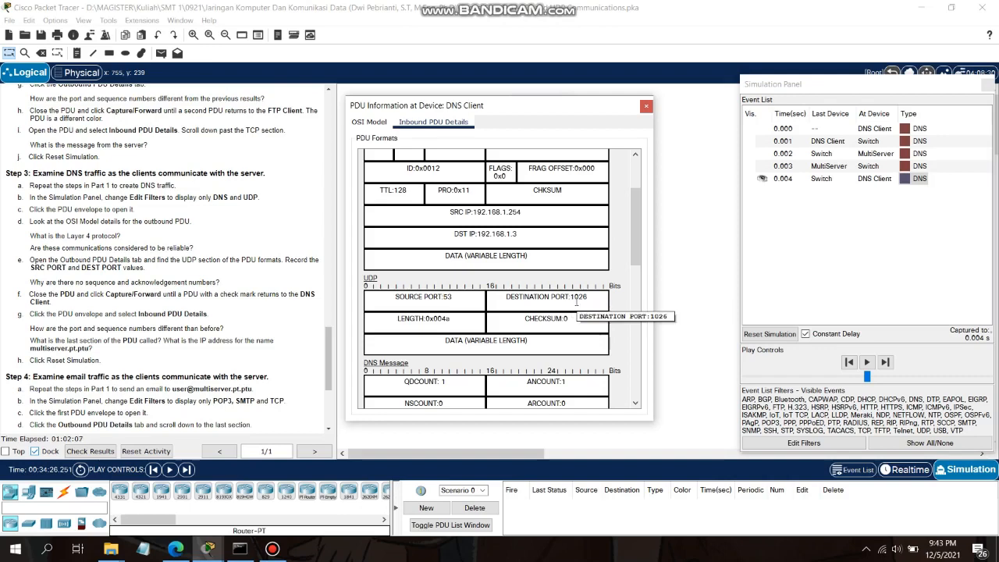
scroll(577, 304, down, 5)
scroll(577, 300, down, 3)
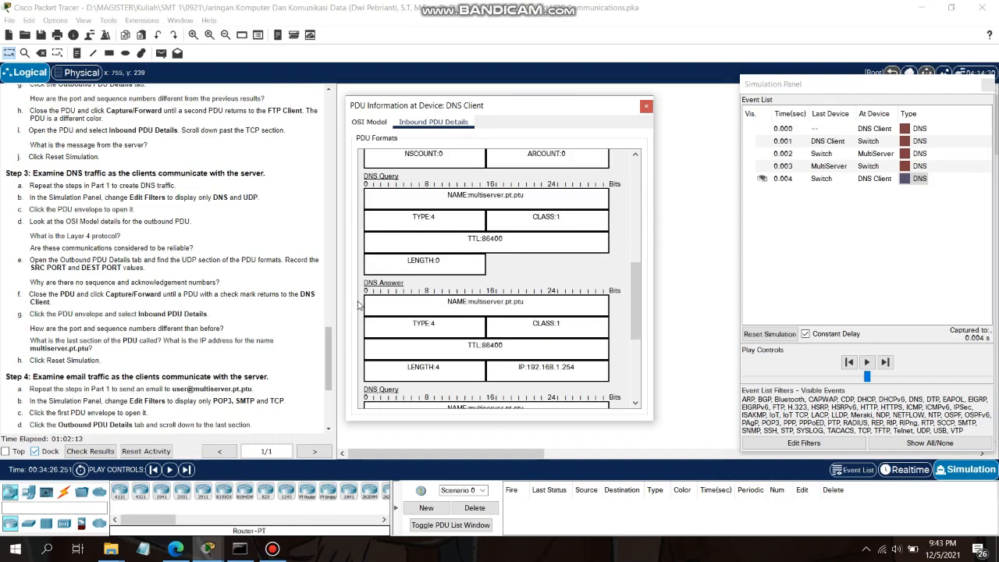
scroll(495, 356, down, 6)
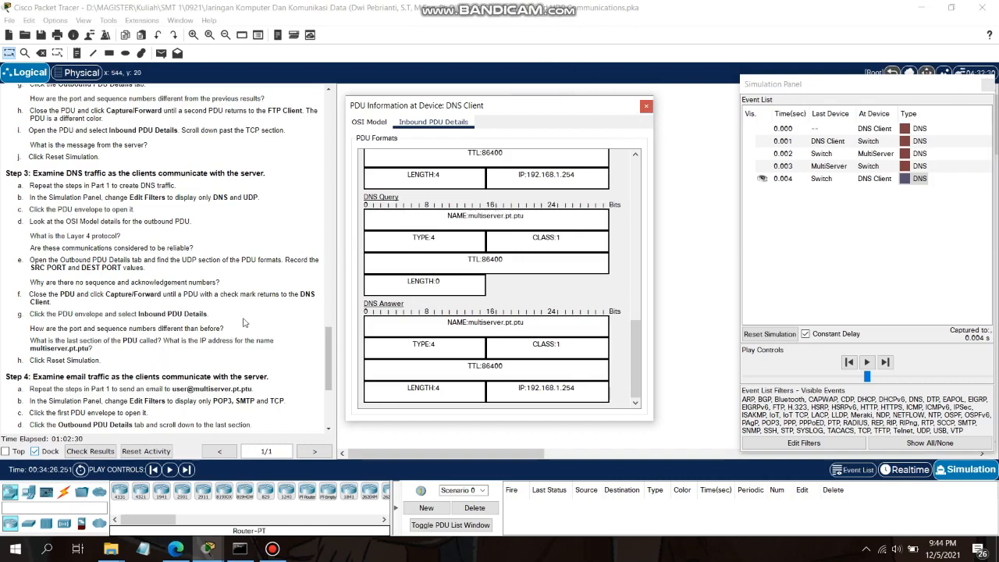
click(645, 108)
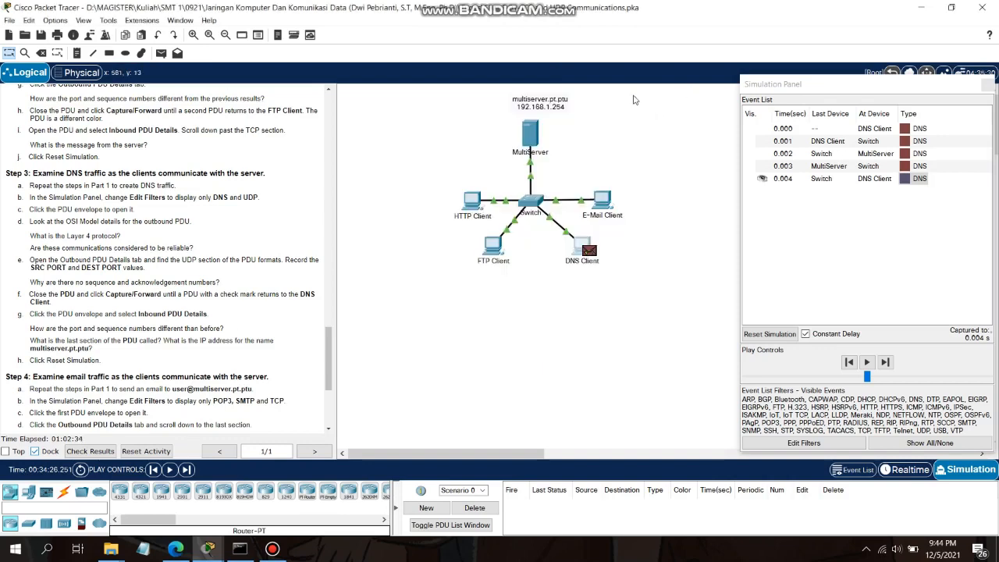
Reset the simulation and bring up the Step 4 email traffic instructions.
click(770, 334)
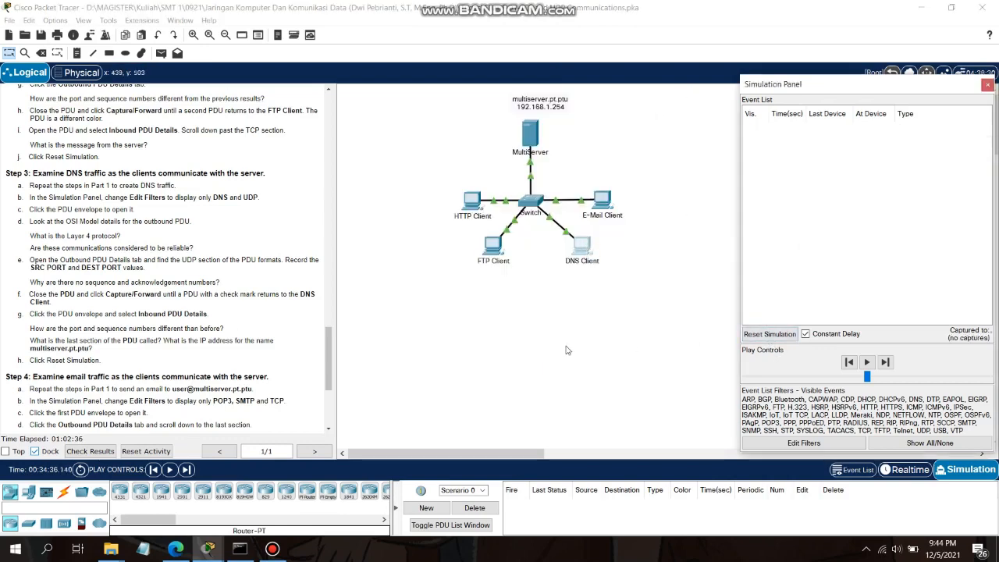
scroll(254, 326, down, 5)
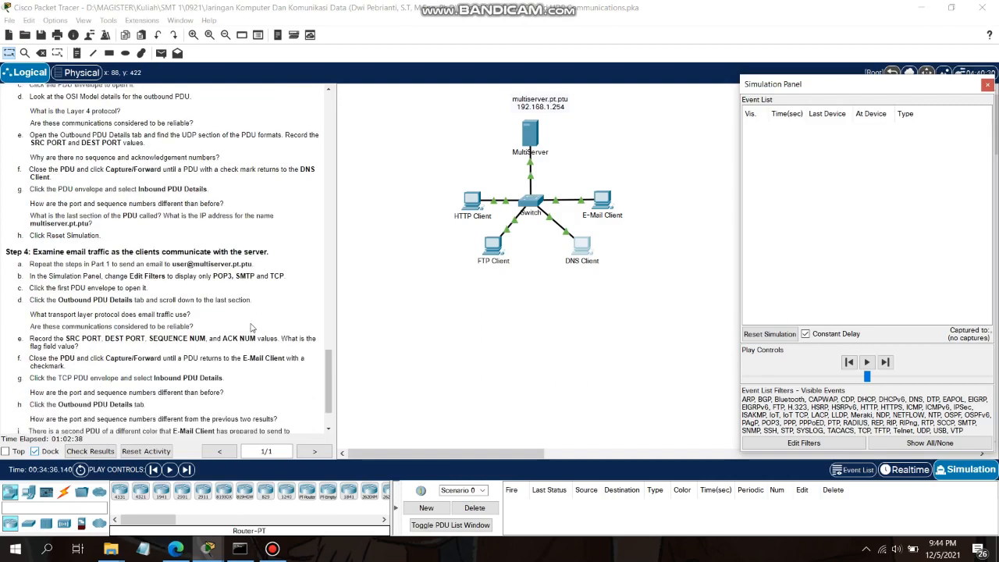
scroll(252, 328, up, 4)
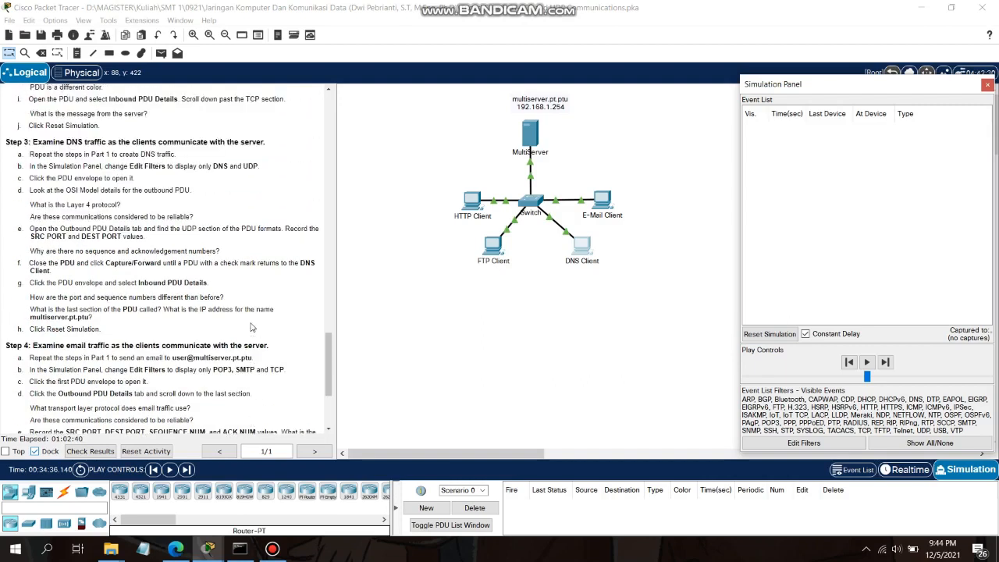
scroll(251, 326, up, 5)
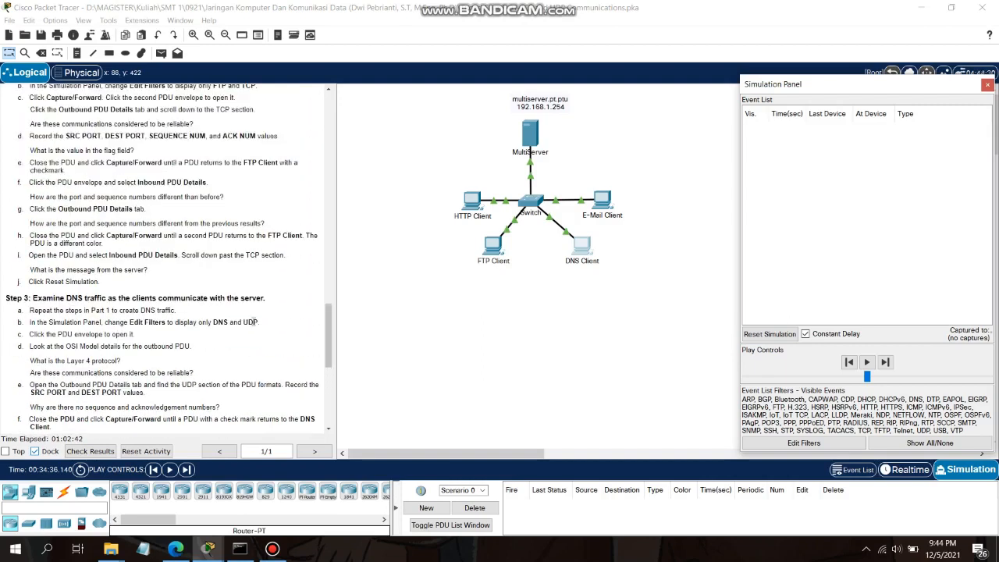
scroll(253, 322, up, 2)
scroll(257, 323, down, 14)
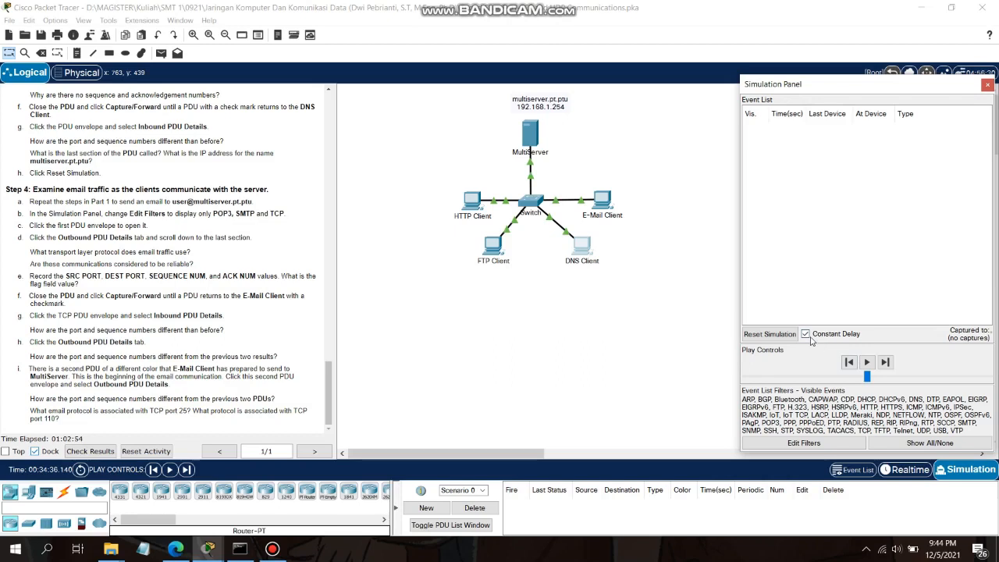
Limit the event list filters to POP3, SMTP and TCP only, and close the filter window.
click(895, 444)
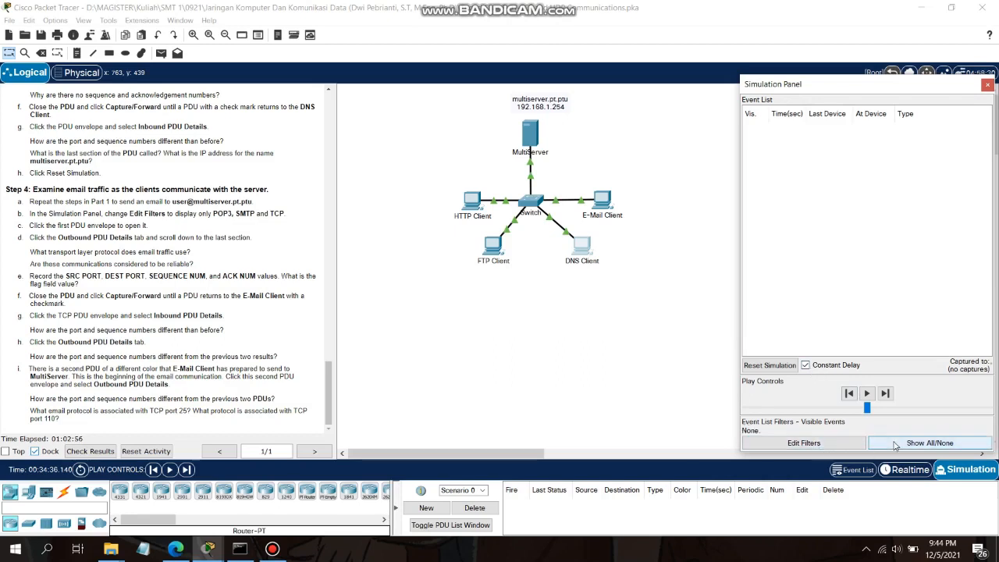
click(824, 444)
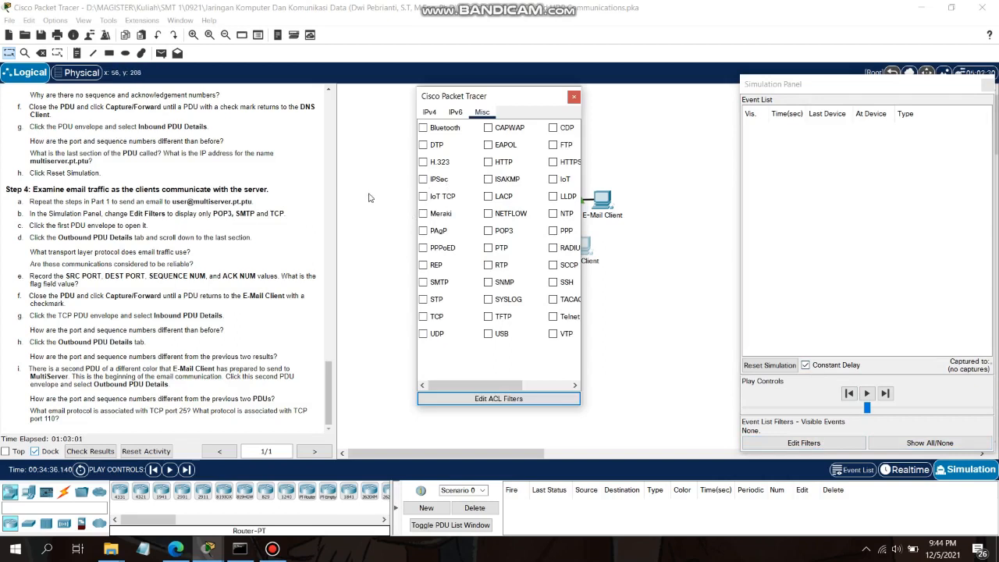
click(424, 317)
click(488, 232)
click(423, 283)
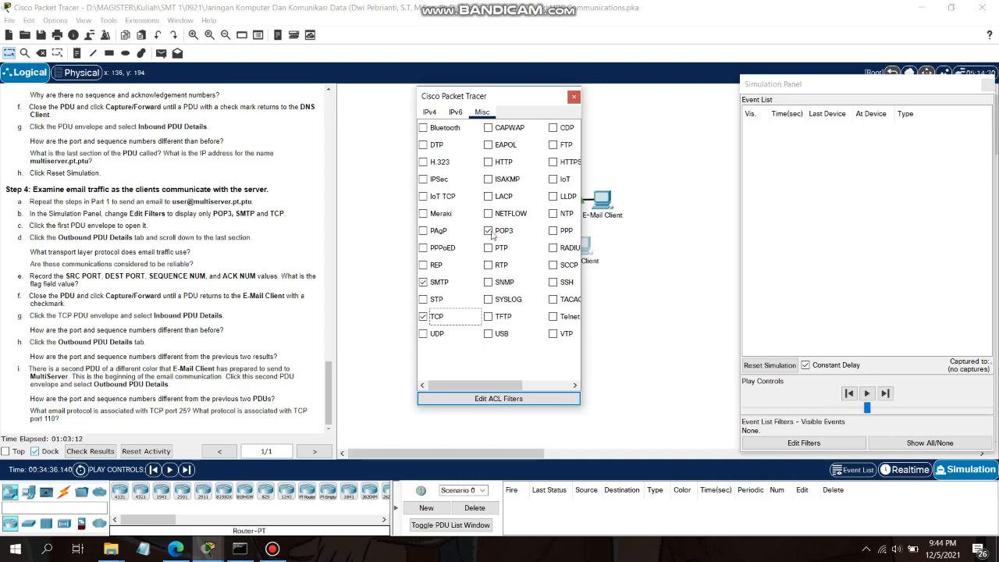
click(573, 97)
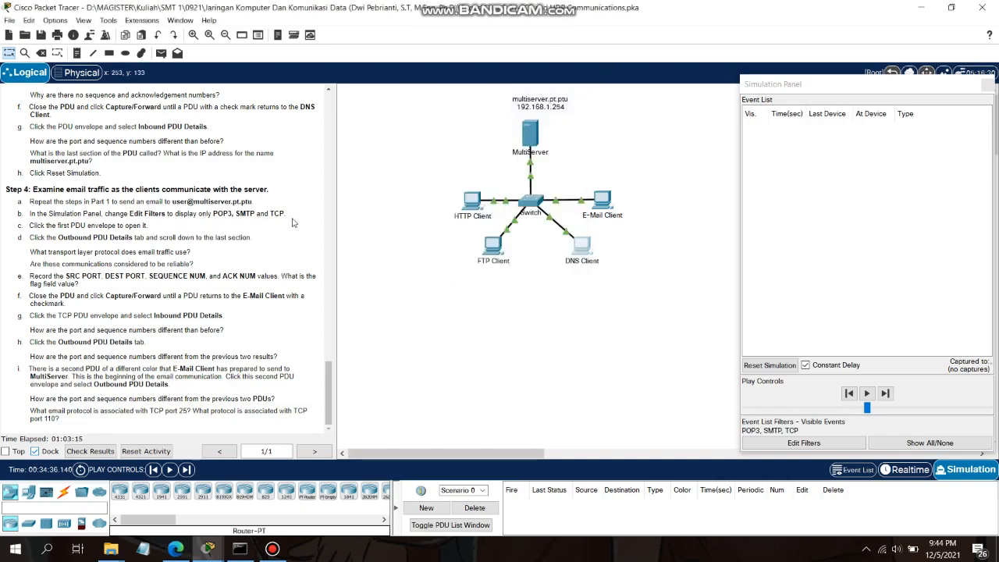
Compose and send the prefilled "personalize the Email" message from the E-Mail Client's mail browser, then close its window.
click(603, 203)
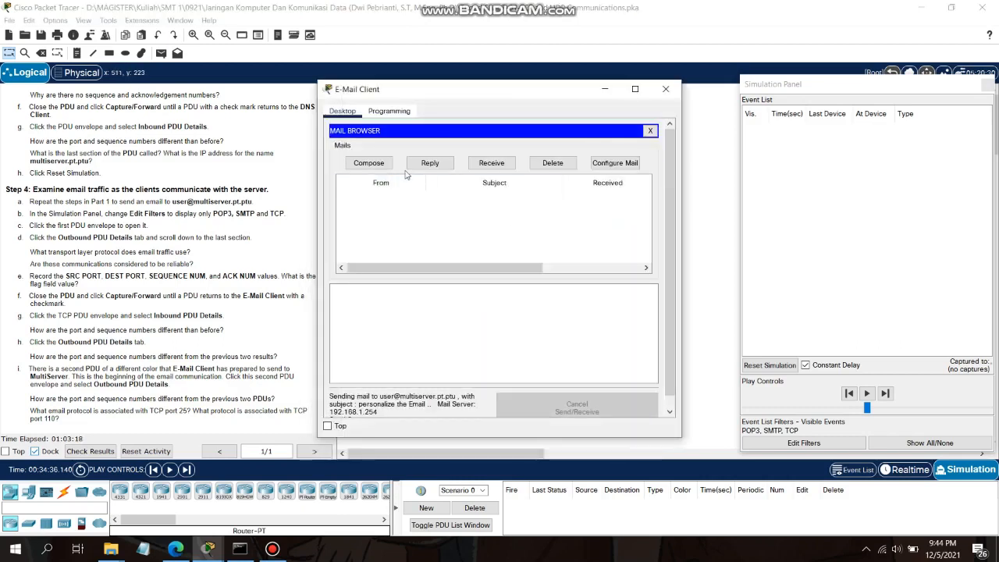
click(374, 166)
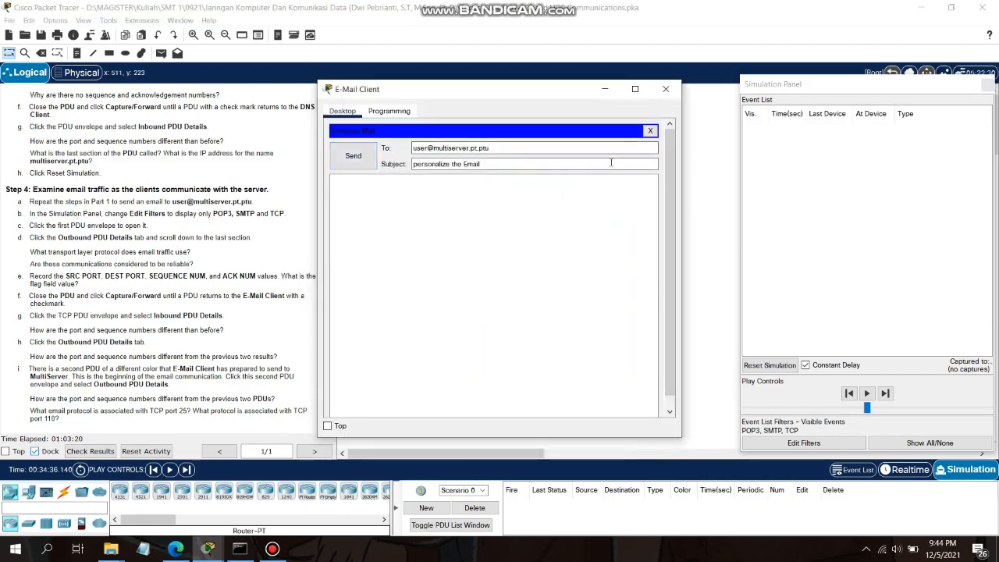
click(349, 158)
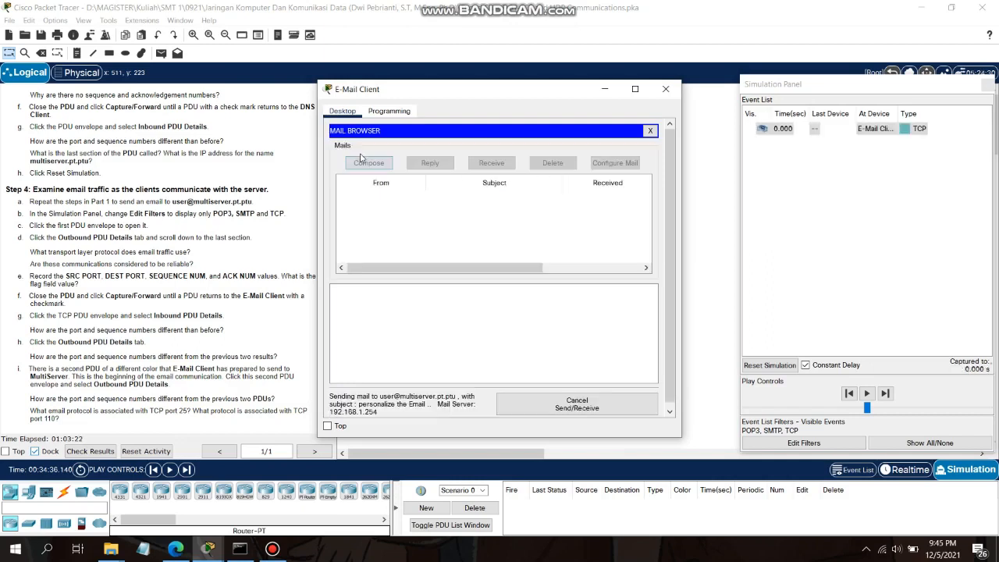
click(665, 92)
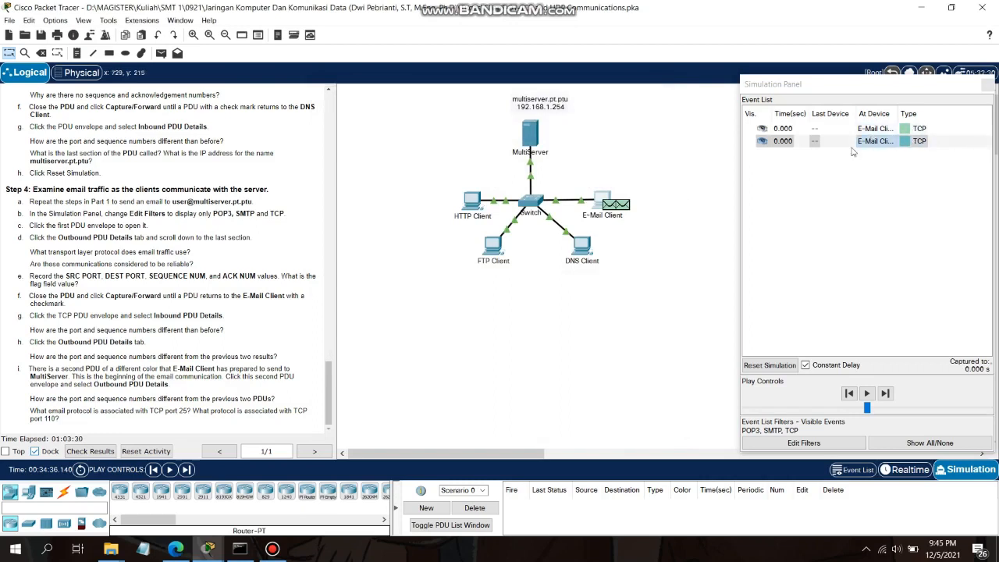
Examine the first TCP event's outbound PDU details at the E-Mail Client down to the TCP section's ports, sequence, acknowledgement and flag fields, then close them.
click(915, 130)
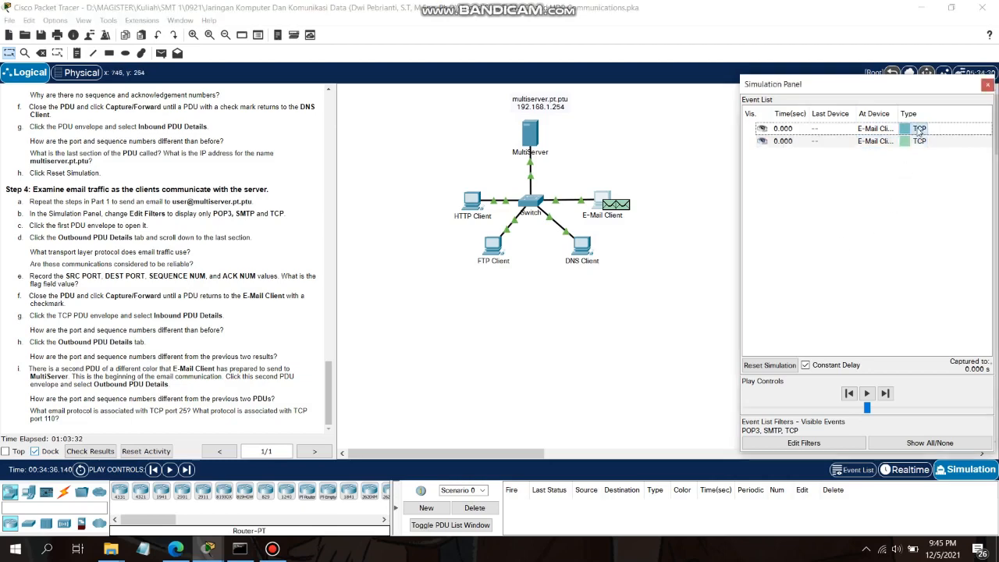
click(439, 123)
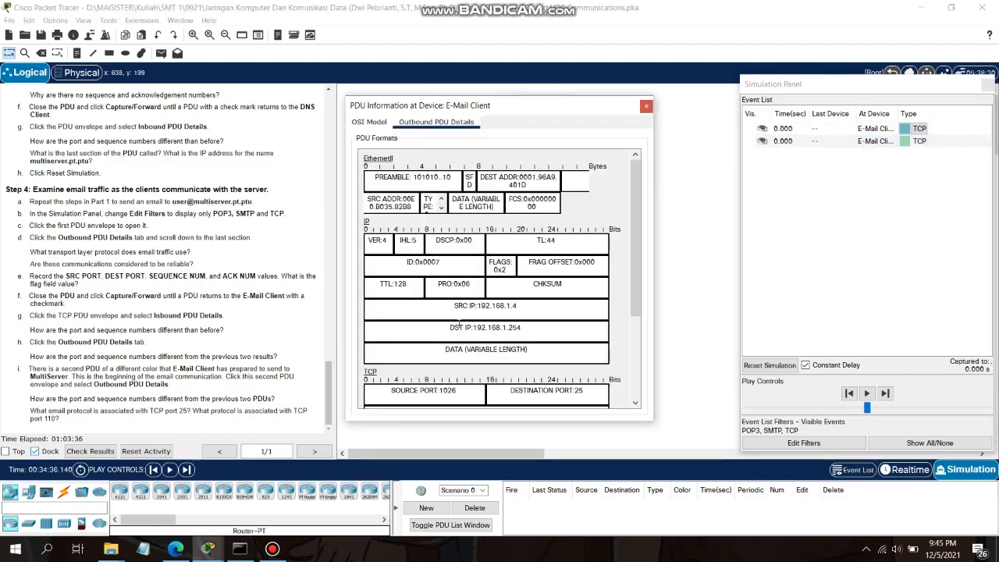
scroll(458, 323, down, 2)
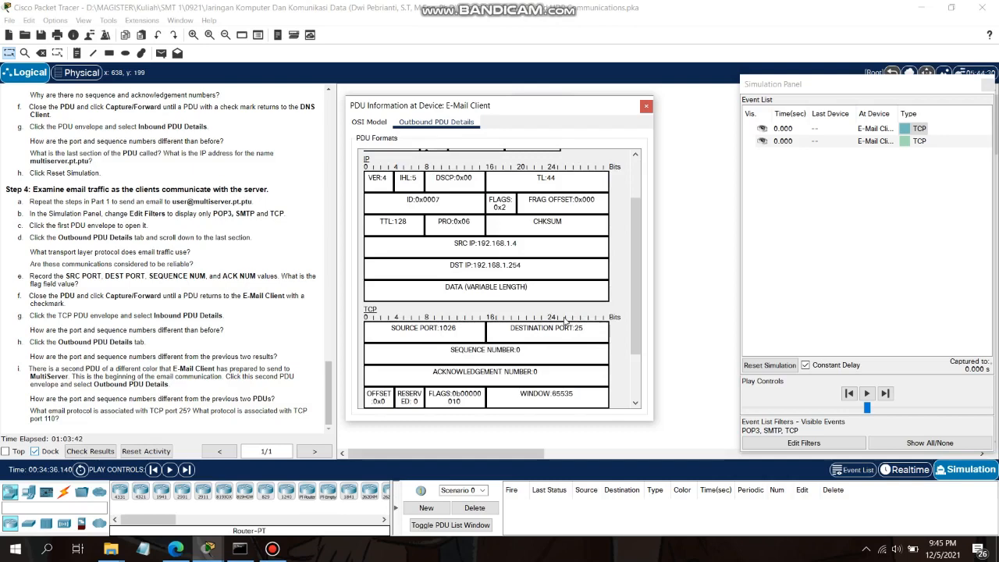
scroll(511, 353, down, 2)
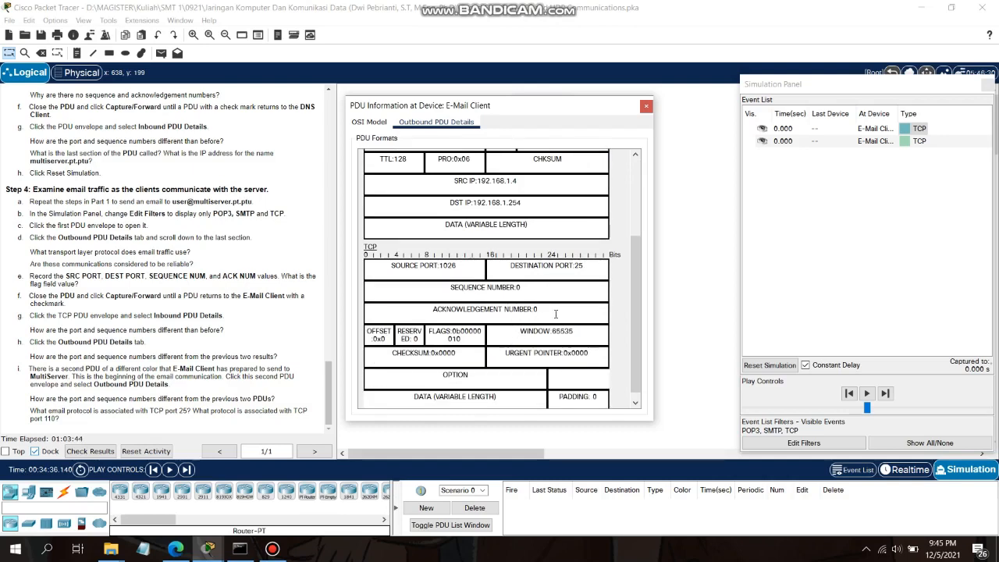
scroll(555, 314, down, 1)
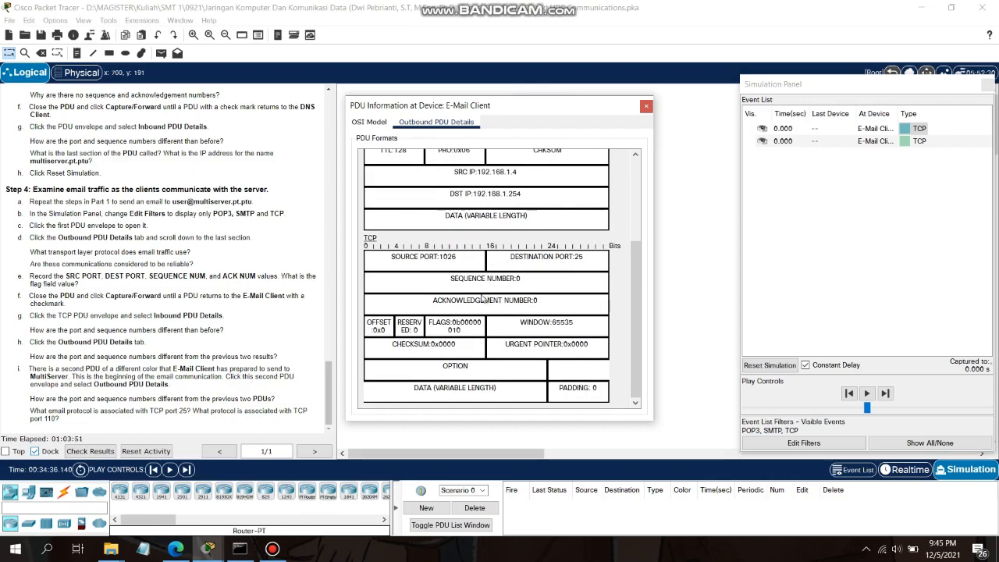
drag(450, 279, 515, 279)
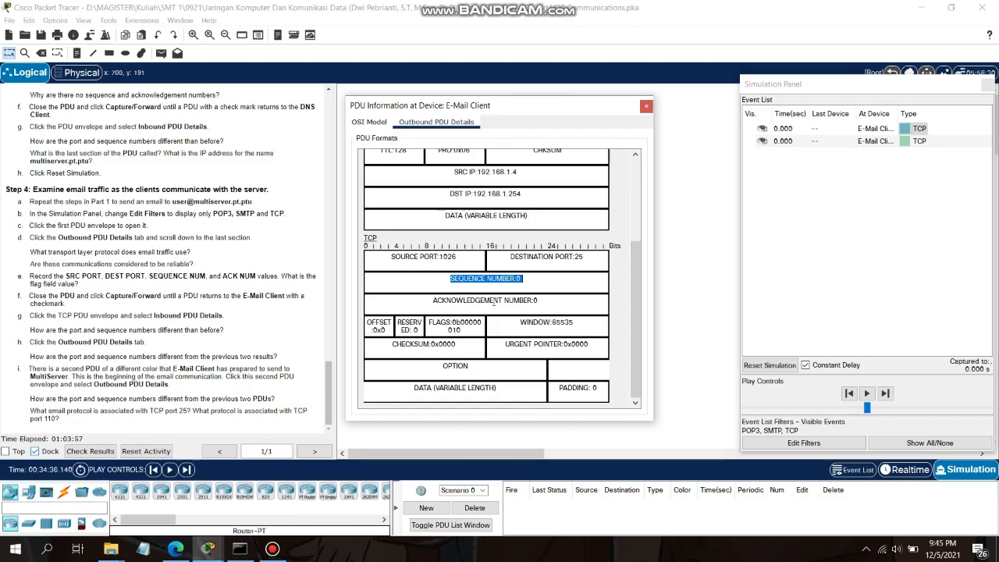
click(645, 106)
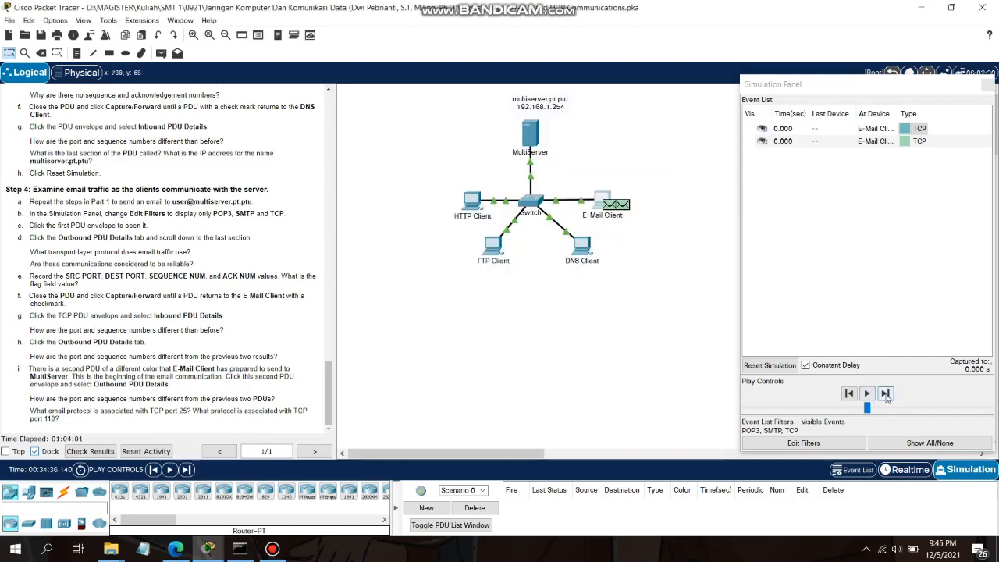
Advance the simulation event by event until a TCP PDU returns from the MultiServer to the E-Mail Client.
click(885, 393)
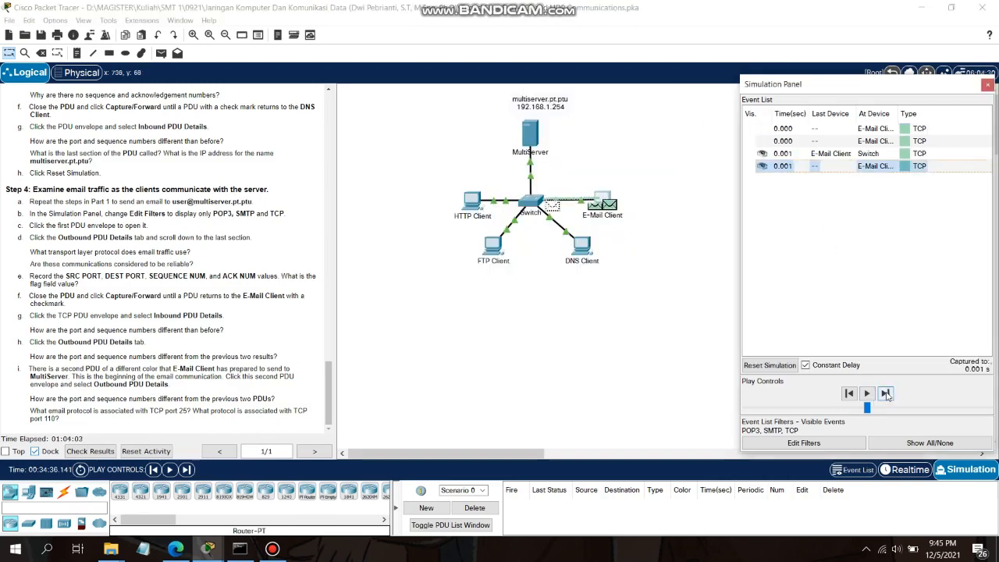
click(885, 393)
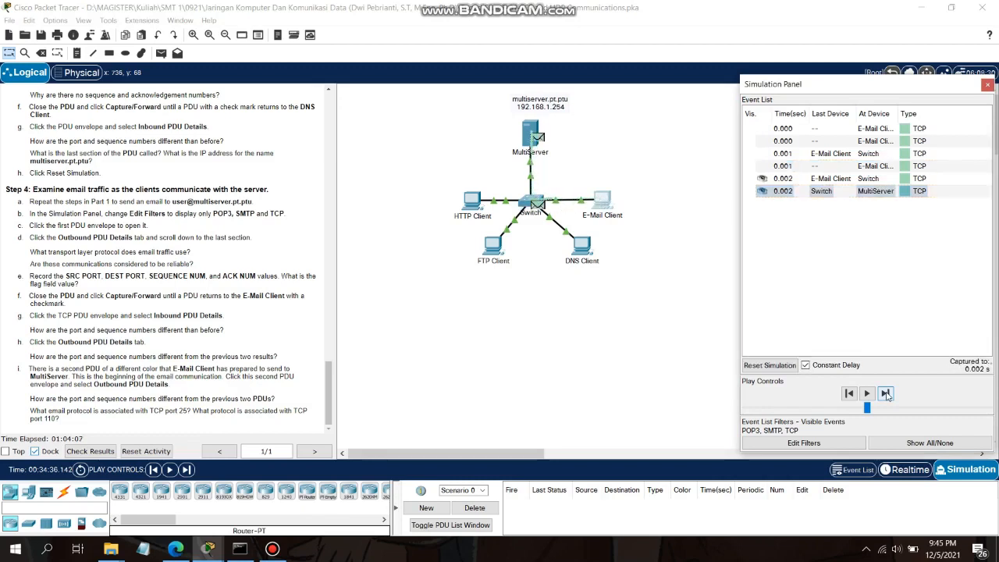
click(885, 393)
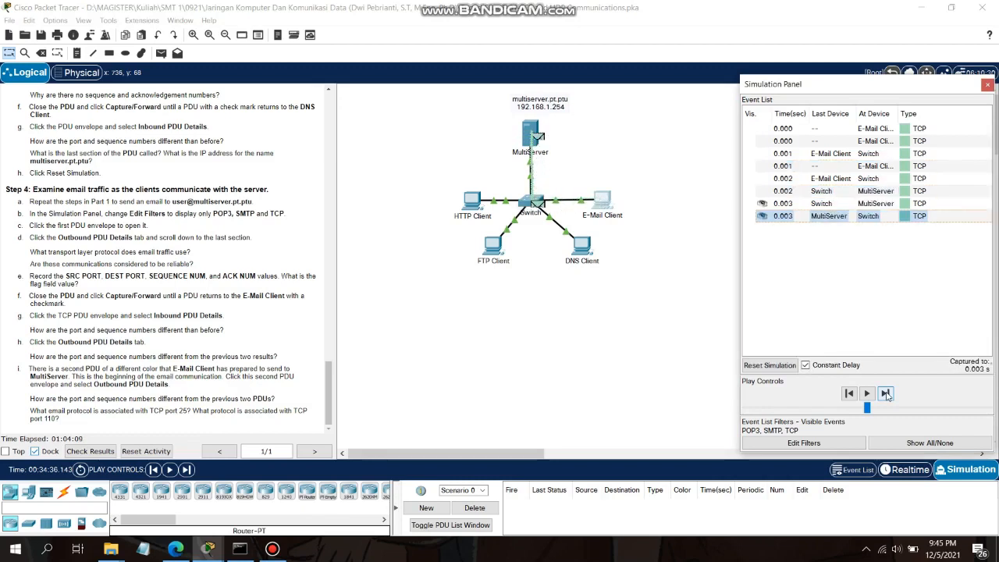
click(885, 394)
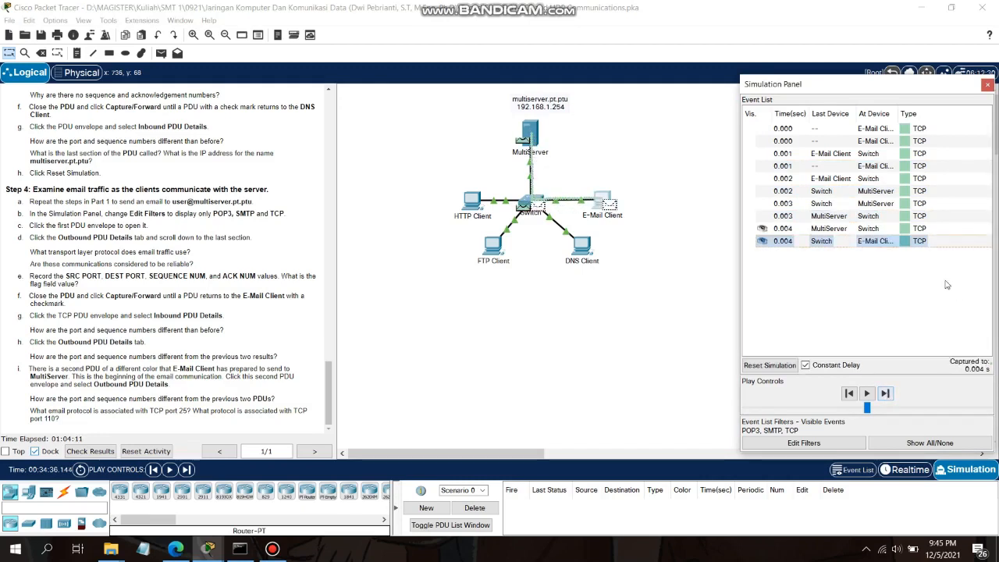
Examine the inbound PDU details of the returned TCP envelope at the E-Mail Client down to the TCP section, then close them.
click(610, 204)
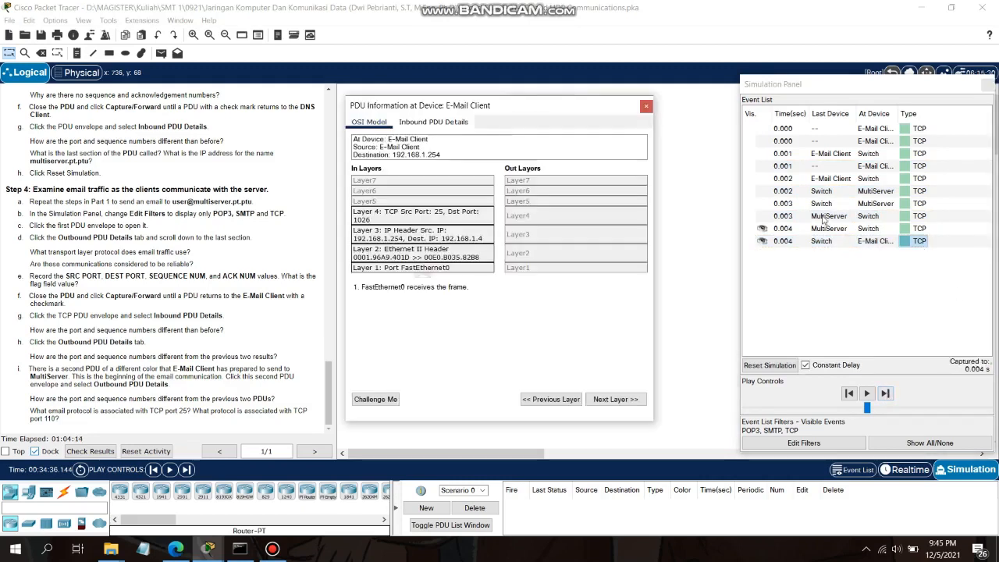
click(425, 122)
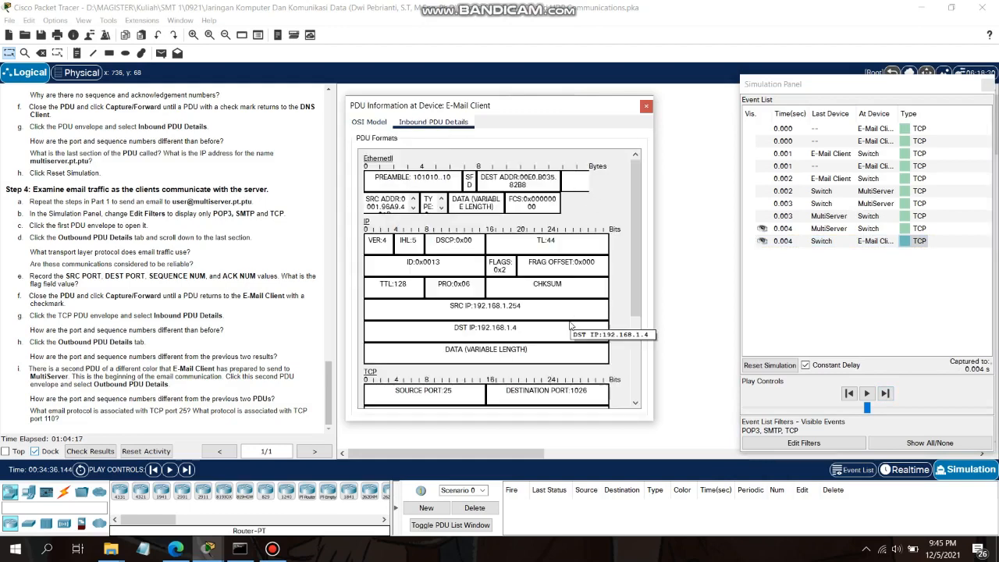
scroll(500, 312, down, 1)
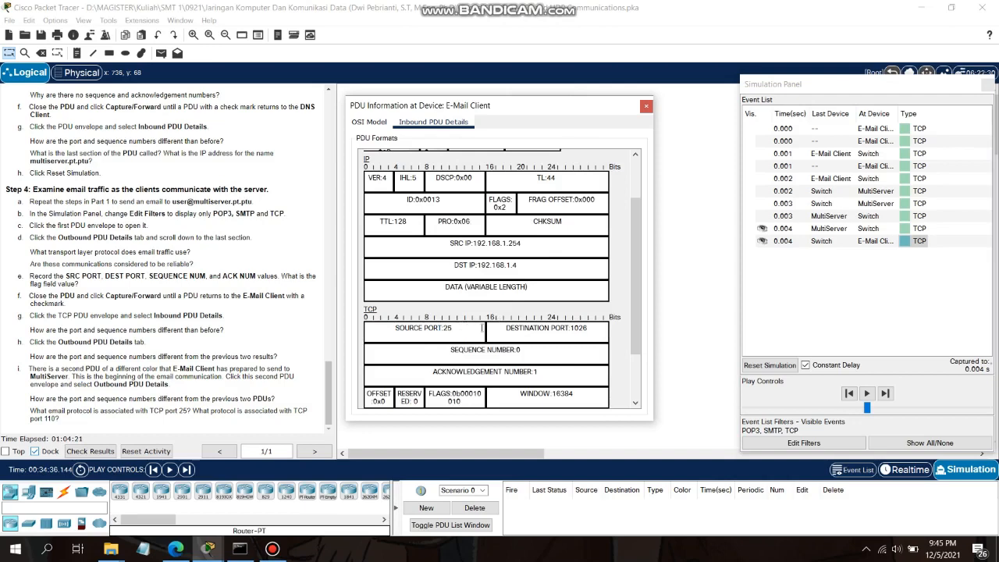
scroll(531, 328, down, 1)
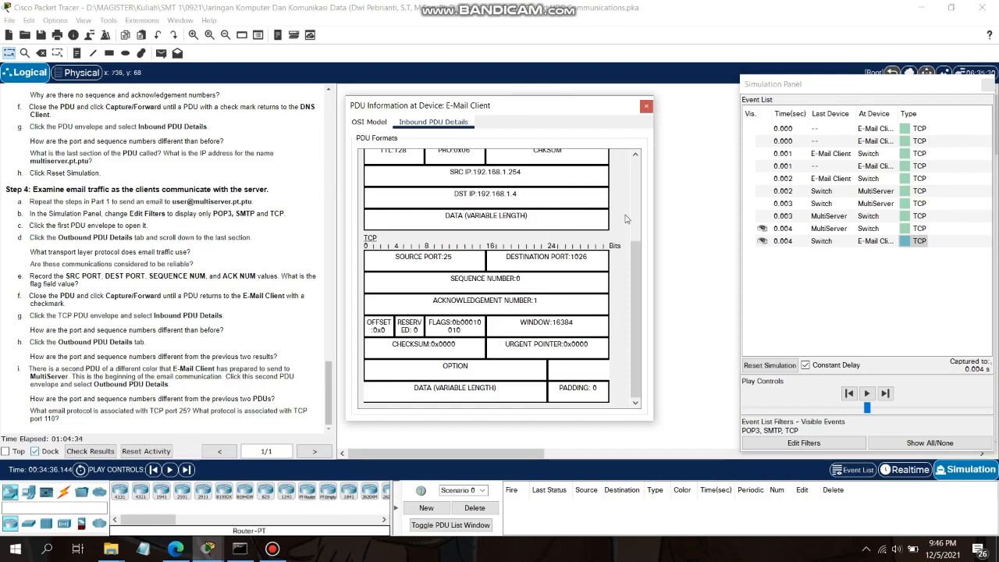
click(646, 105)
Advance the simulation past the second PDU's arrival at the E-Mail Client, examine its inbound TCP ports and sequence numbers, and close the details.
click(886, 394)
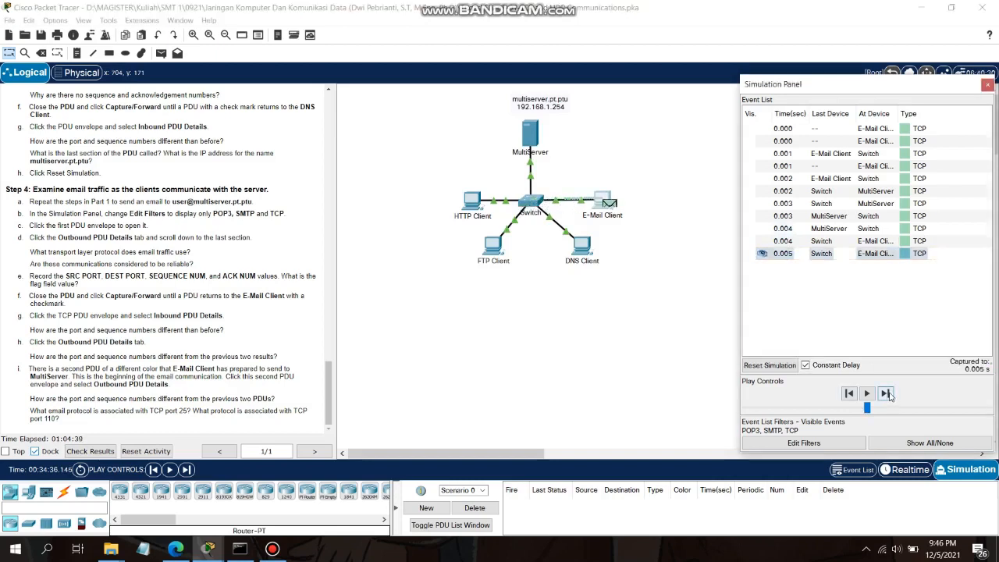
click(886, 394)
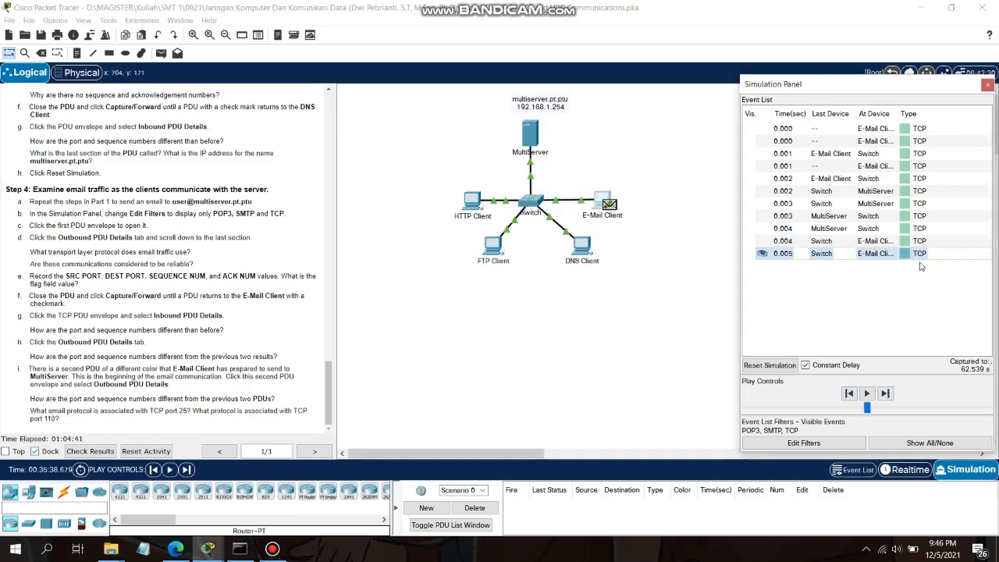
click(608, 204)
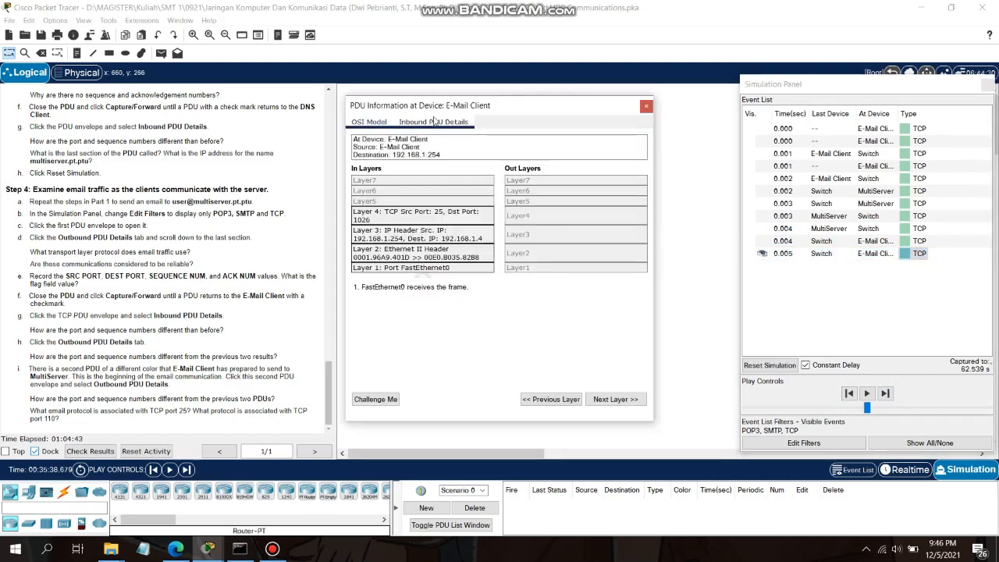
click(433, 122)
scroll(501, 231, down, 5)
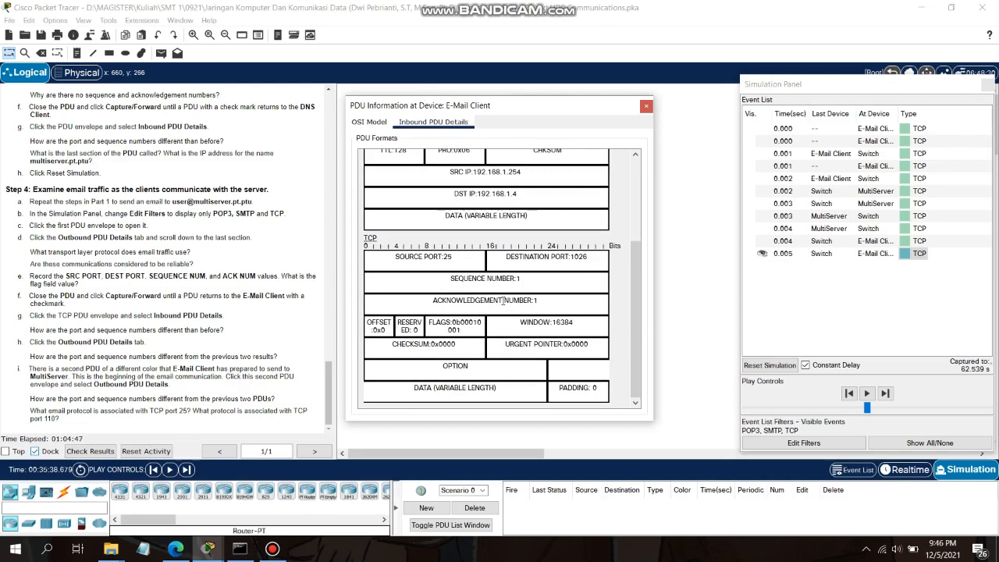
scroll(503, 301, up, 2)
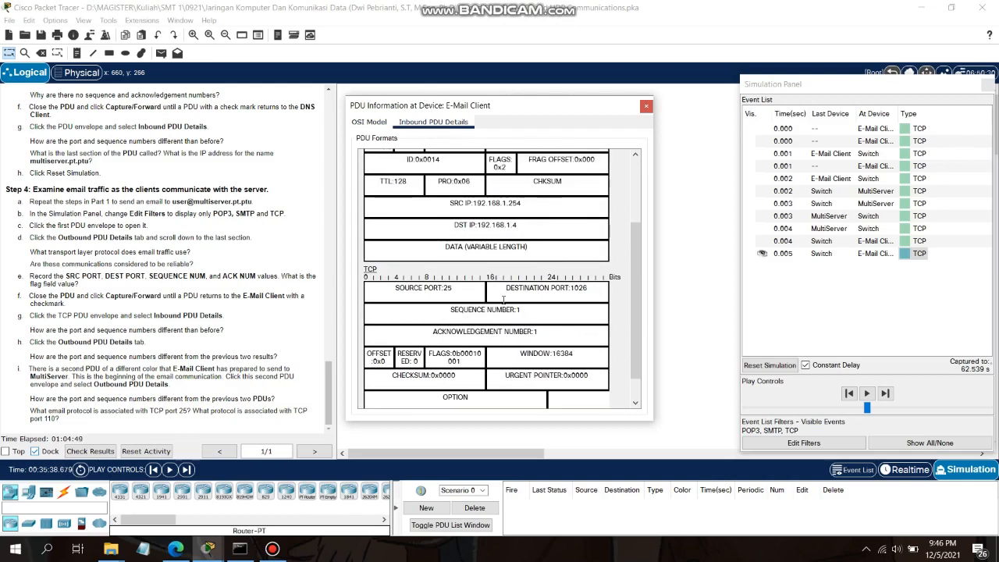
scroll(504, 300, down, 2)
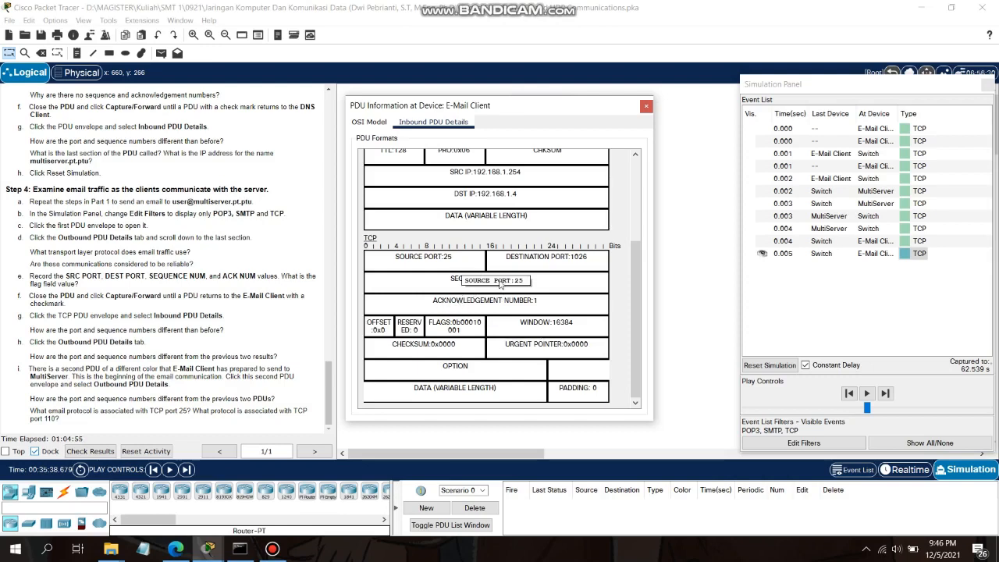
click(646, 105)
Open the first TCP event at the E-Mail Client from the event list again.
click(918, 130)
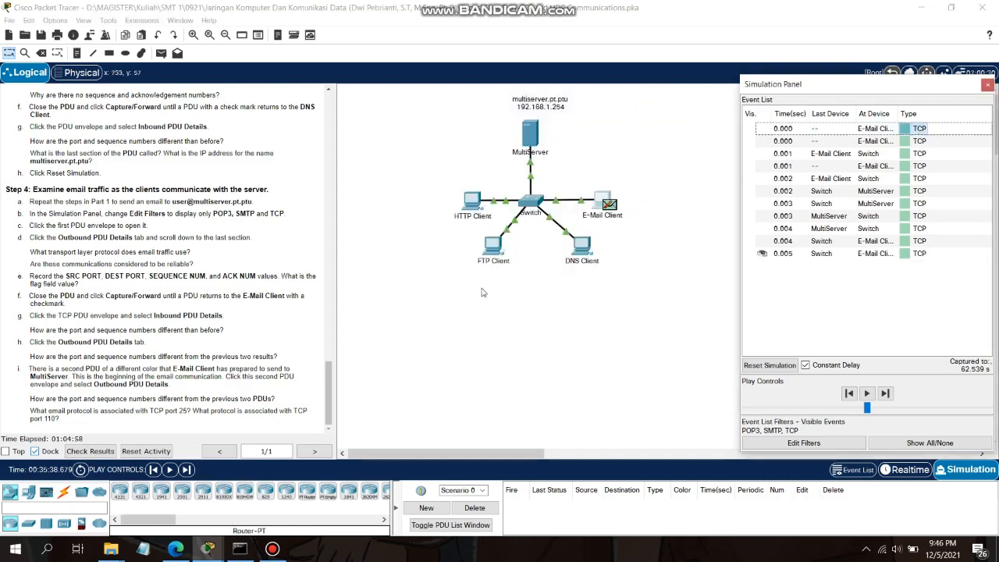